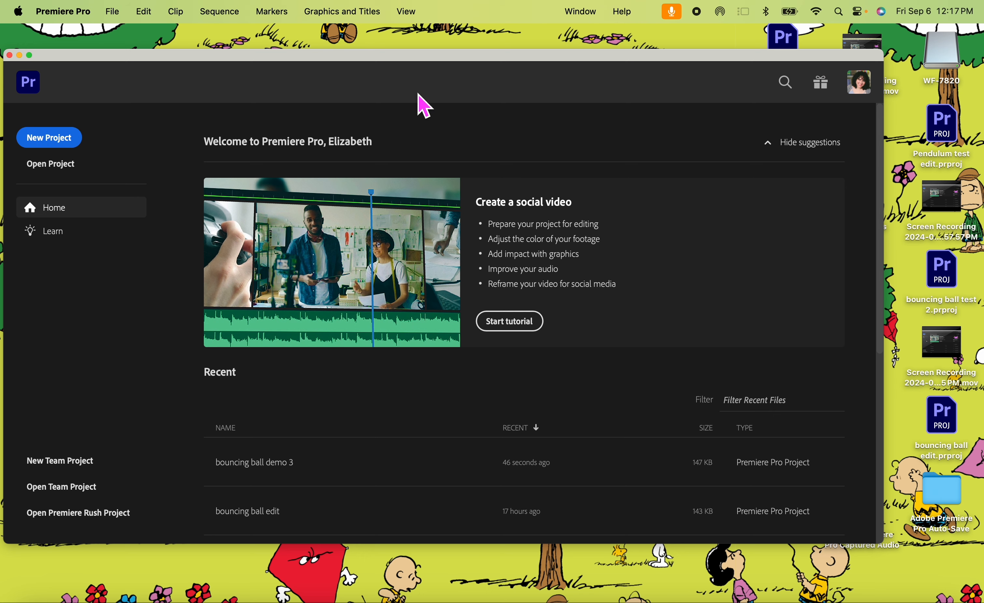
- Enlarge the program window to fill the screen and start a new project
drag(427, 61, 424, 37)
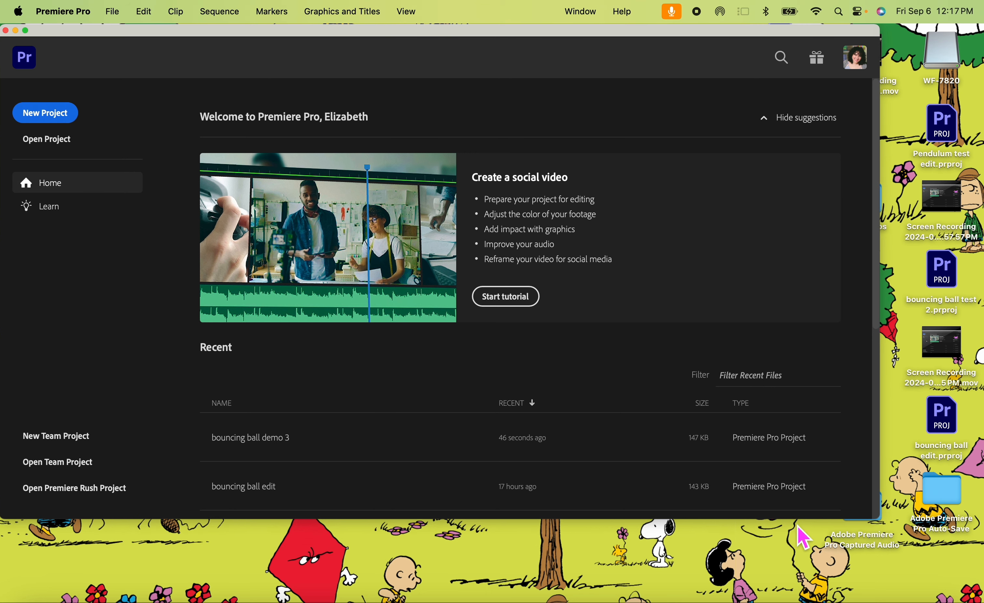
drag(881, 523, 981, 601)
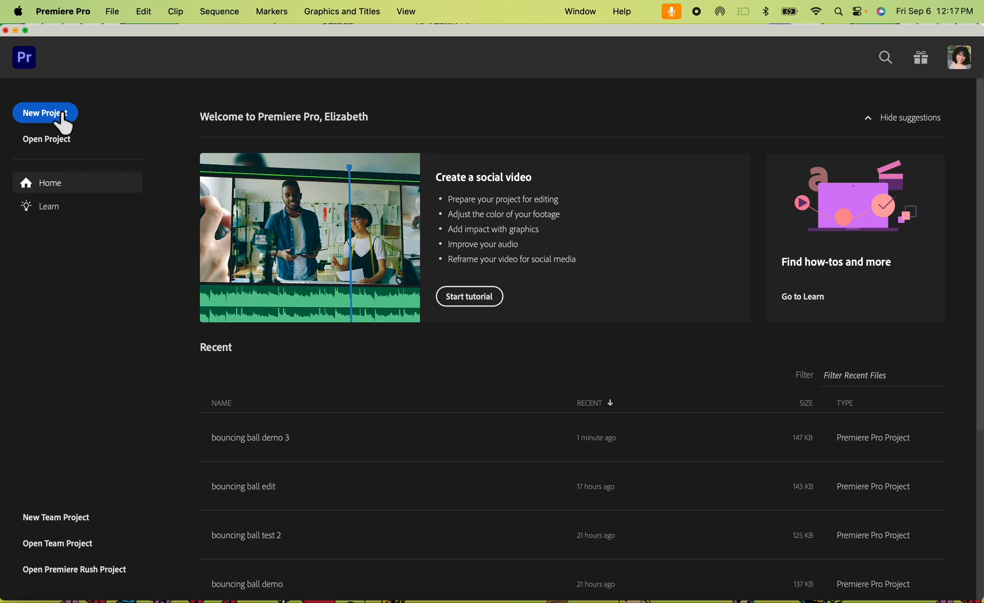
click(65, 124)
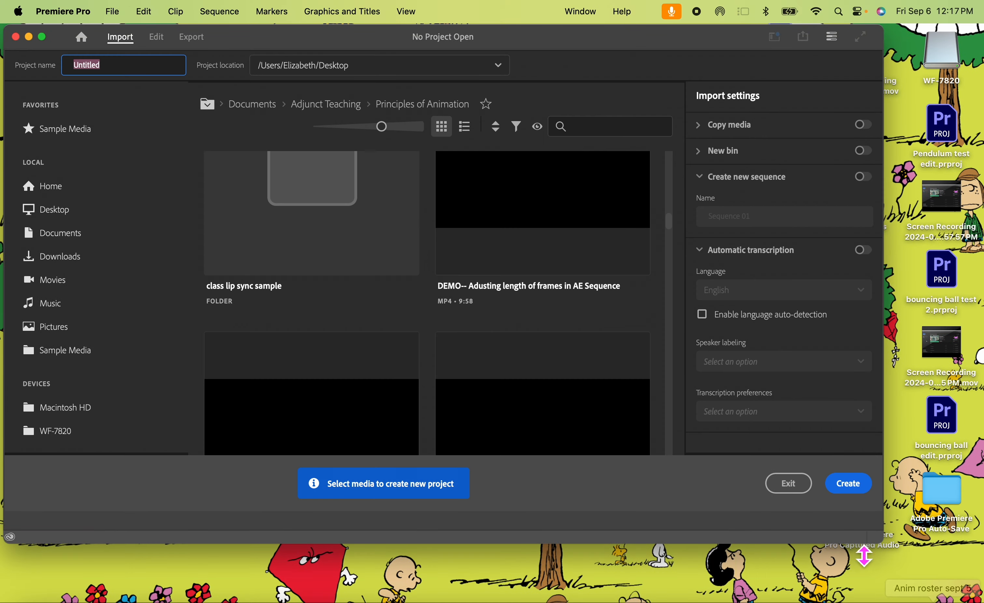
double_click(880, 543)
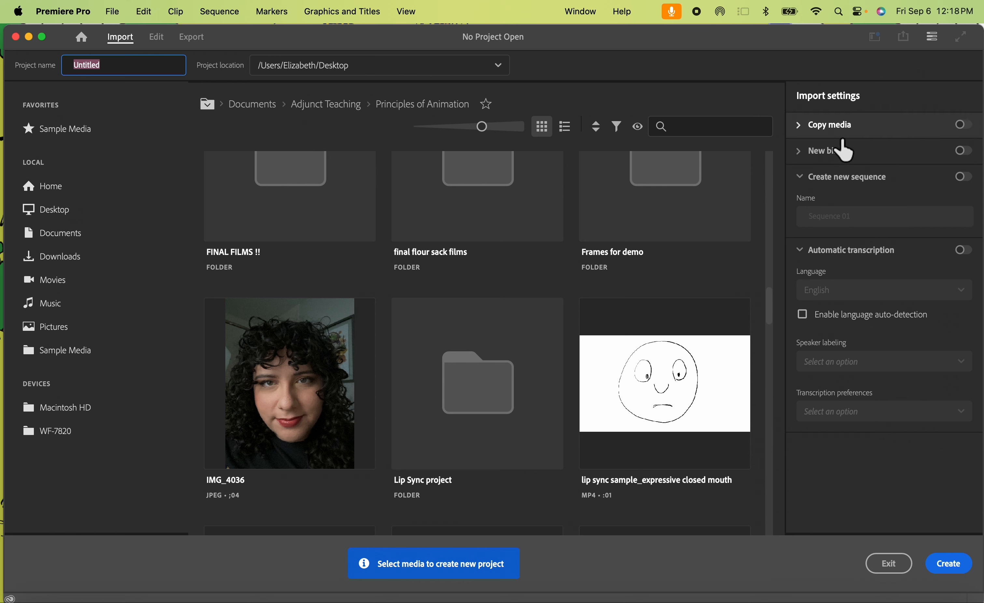
- Name the project "Bouncing ball edit 2", keep the Desktop as its location, and create it
click(127, 75)
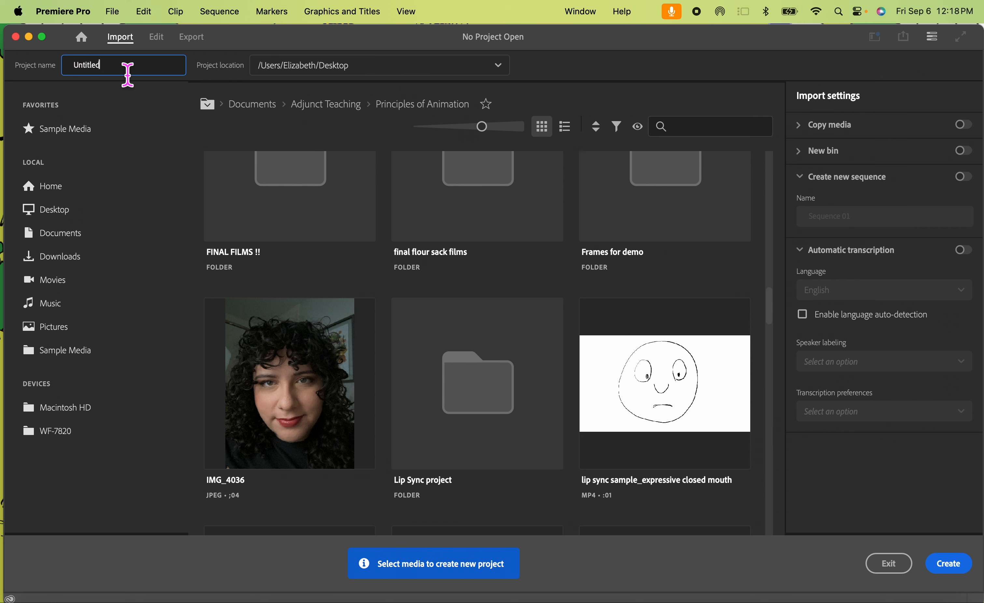
drag(128, 75, 20, 66)
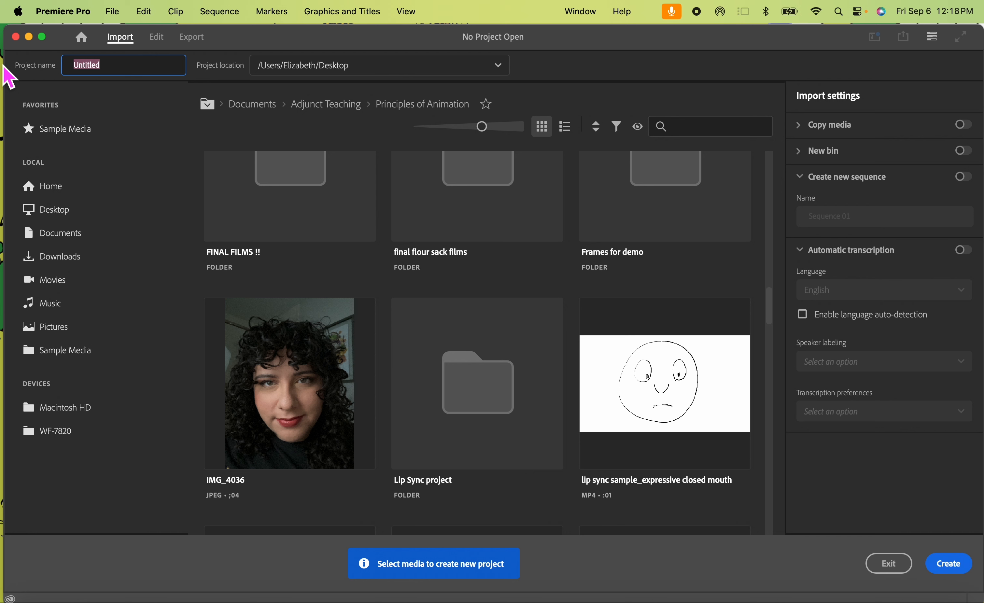
text(Bouncing ball)
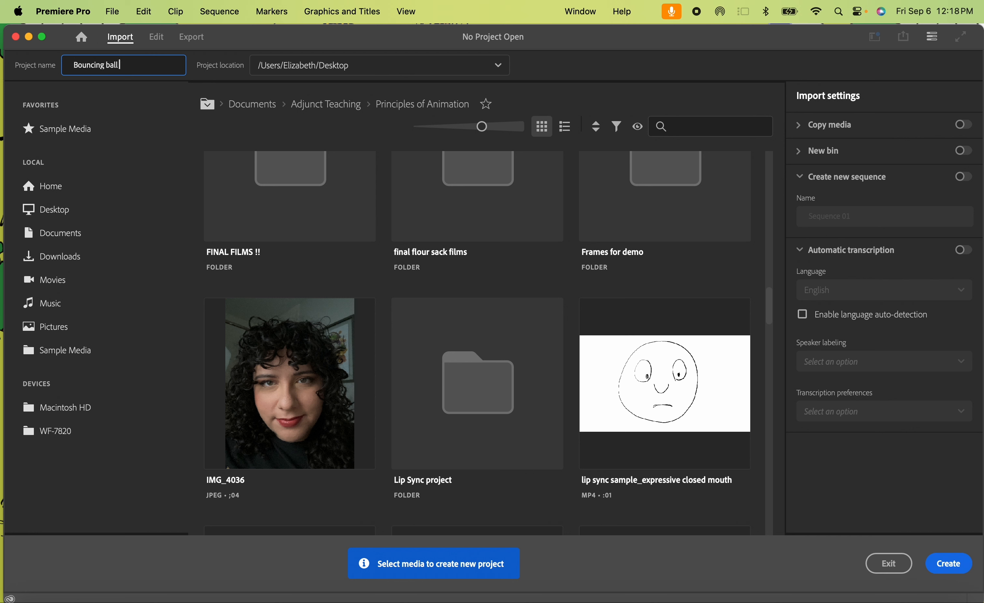
text( edit 2)
key(Tab)
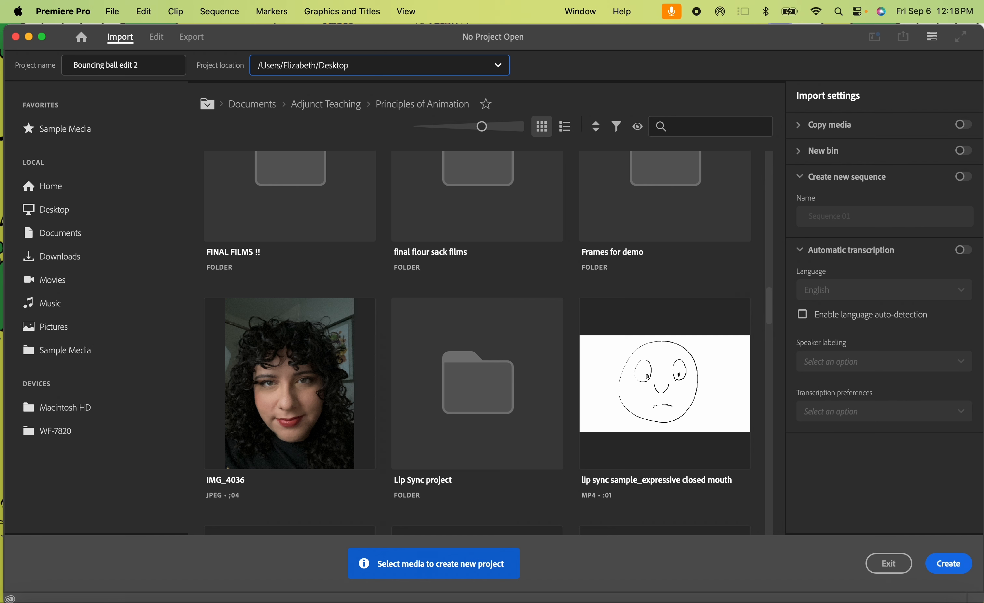
click(450, 68)
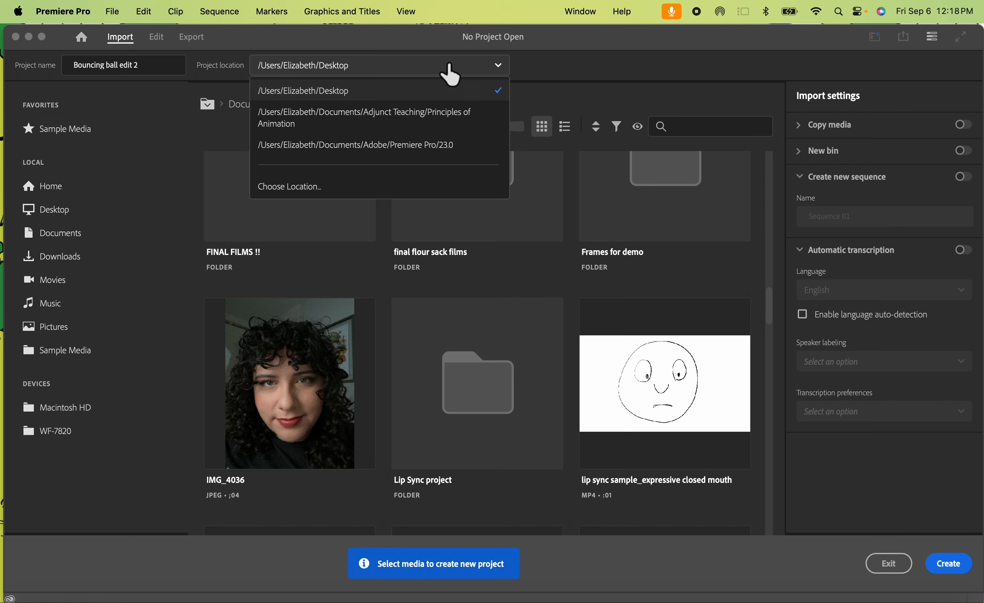
click(567, 88)
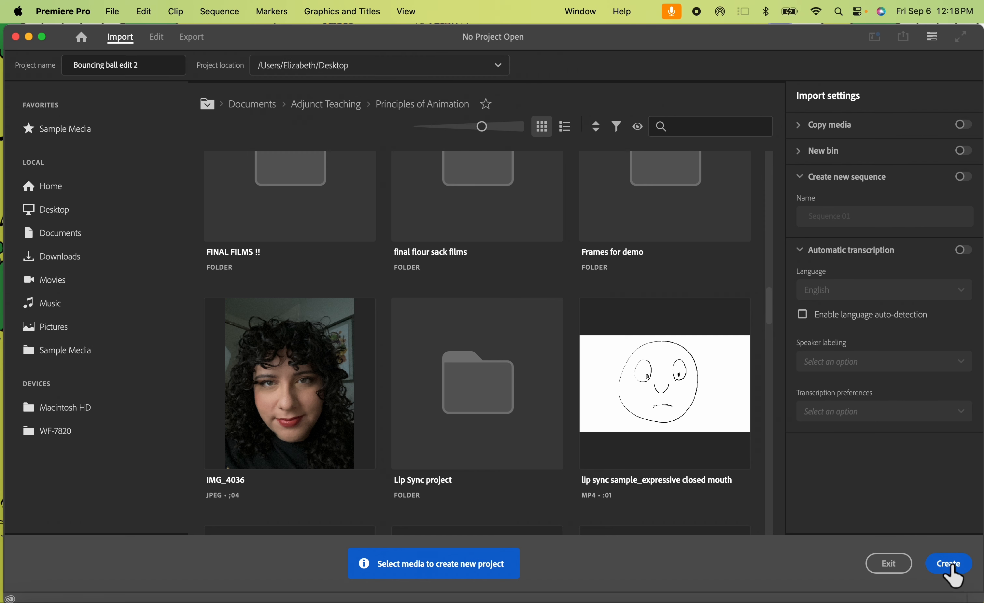
click(951, 570)
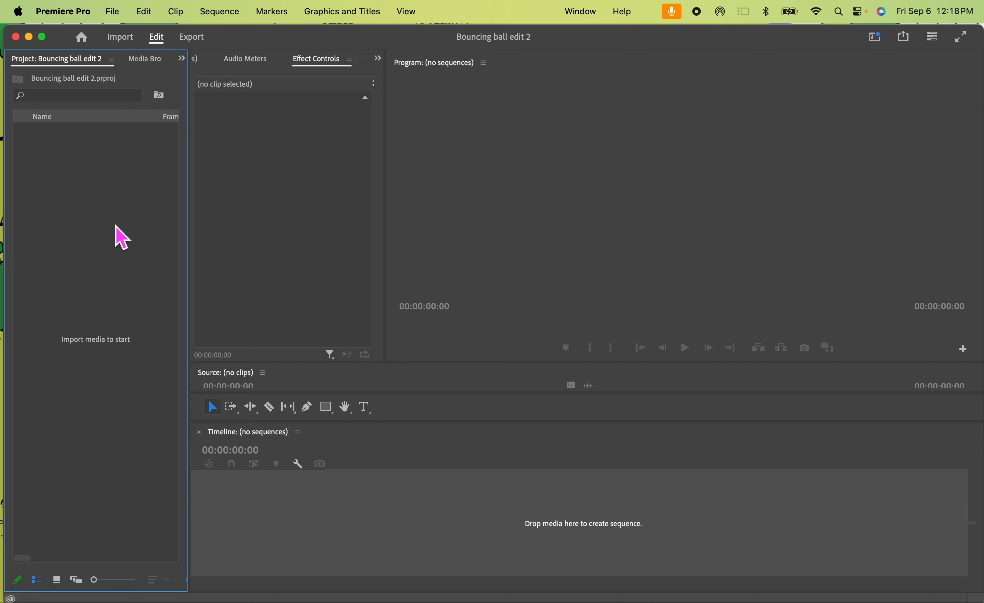
- Import bouncing ball BG frame - line.jpg and the Bouncing ball stationary frames folder from the Class demos bouncing ball project
click(114, 12)
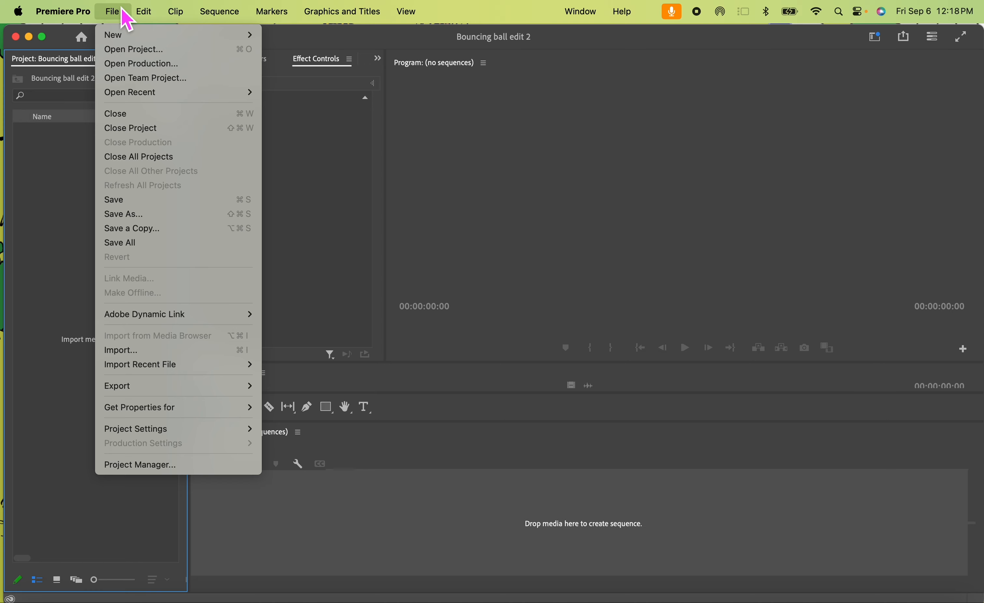
mouse_move(117, 36)
click(145, 350)
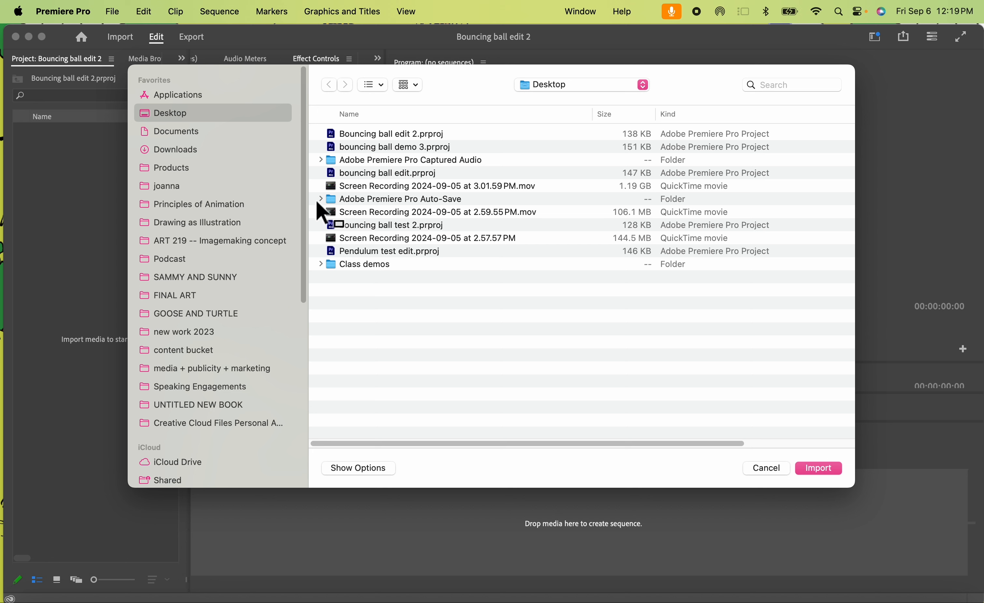
click(320, 265)
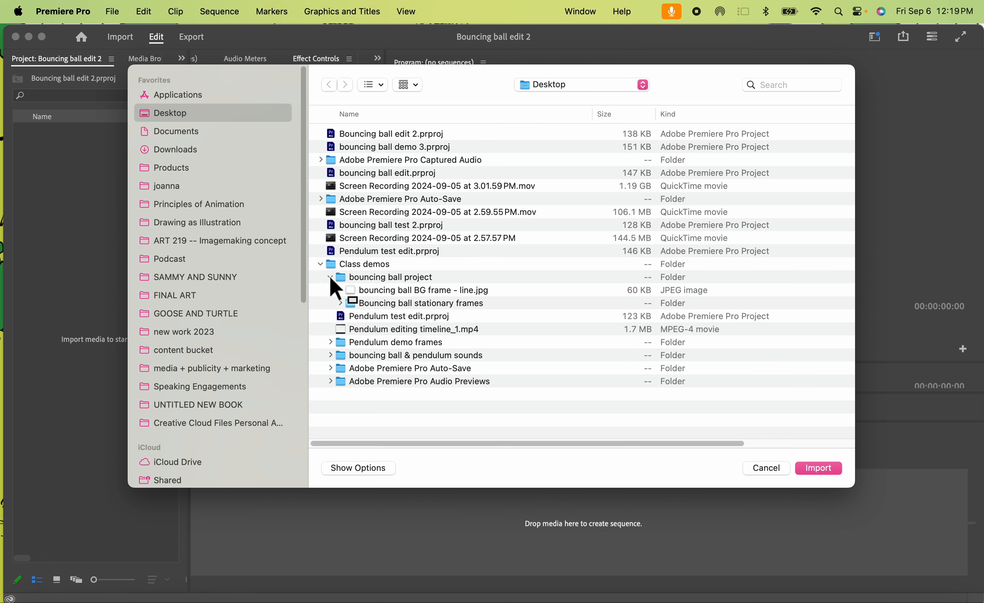
click(444, 304)
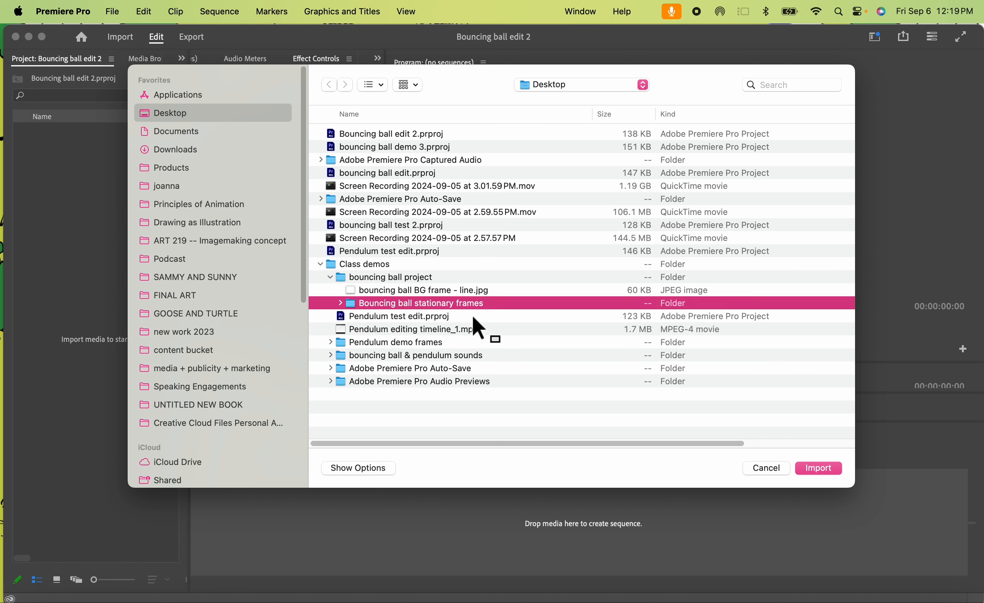
shift+click(394, 291)
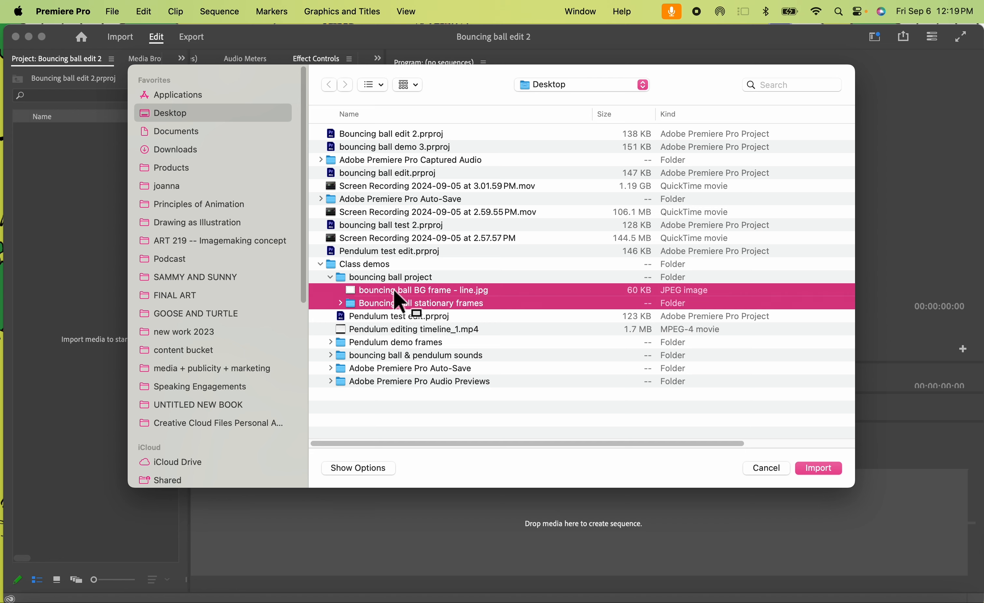
click(820, 468)
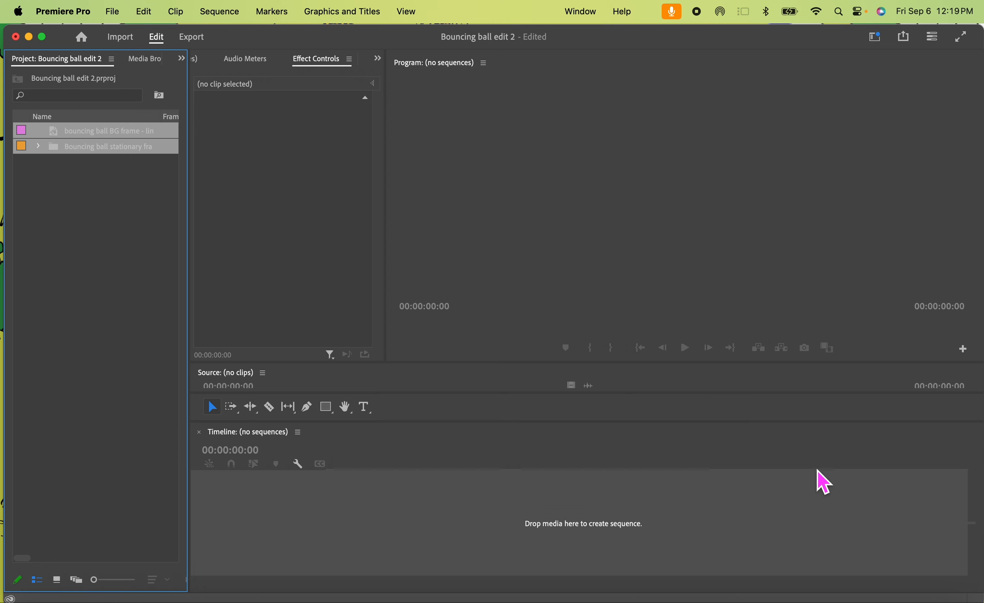
- Expand the imported stationary frames bin and review the background image and frames img0001.jpg to img0012.jpg
click(39, 146)
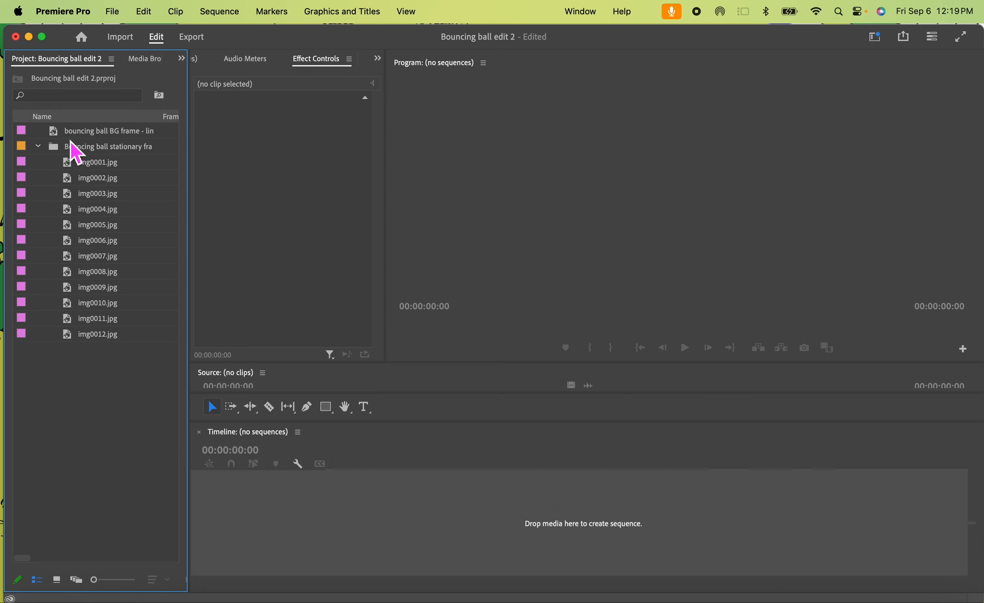
click(86, 136)
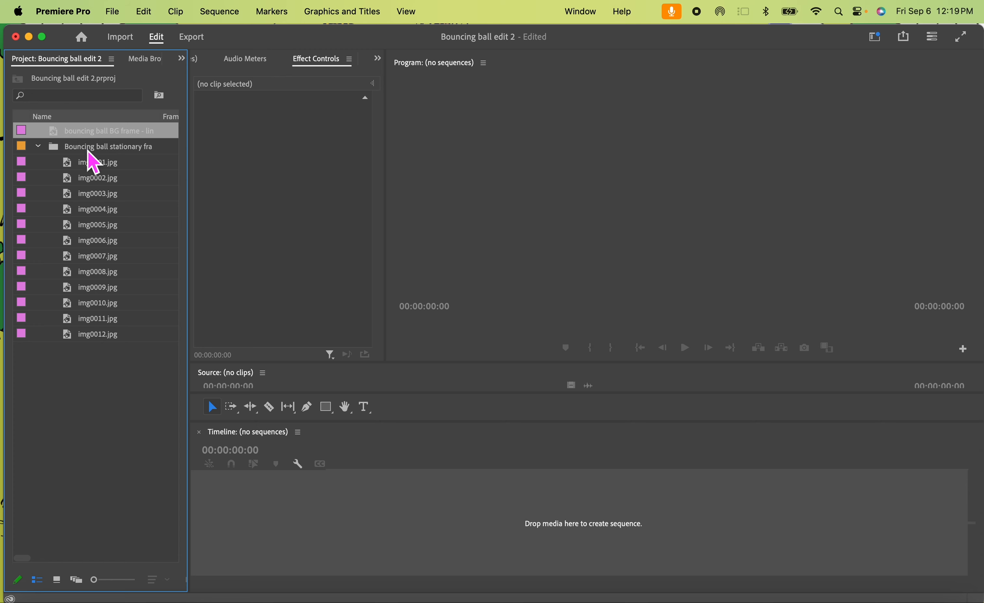
click(105, 409)
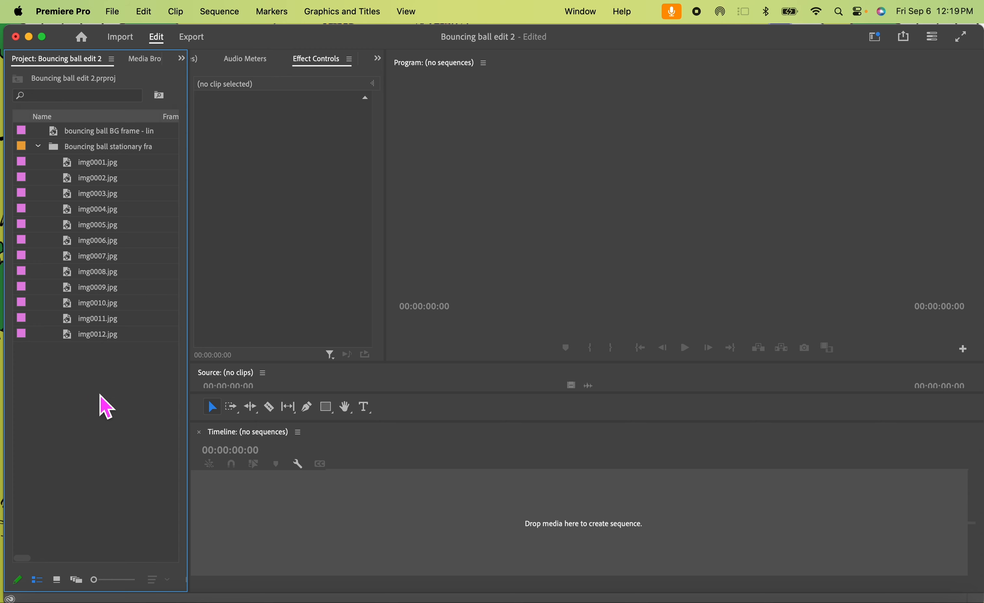
click(104, 133)
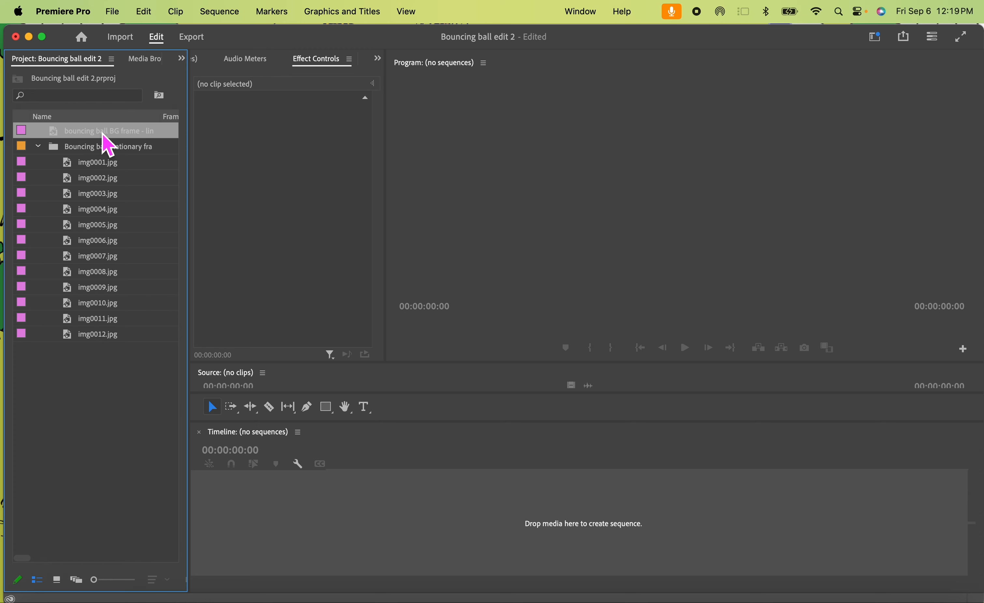
click(112, 164)
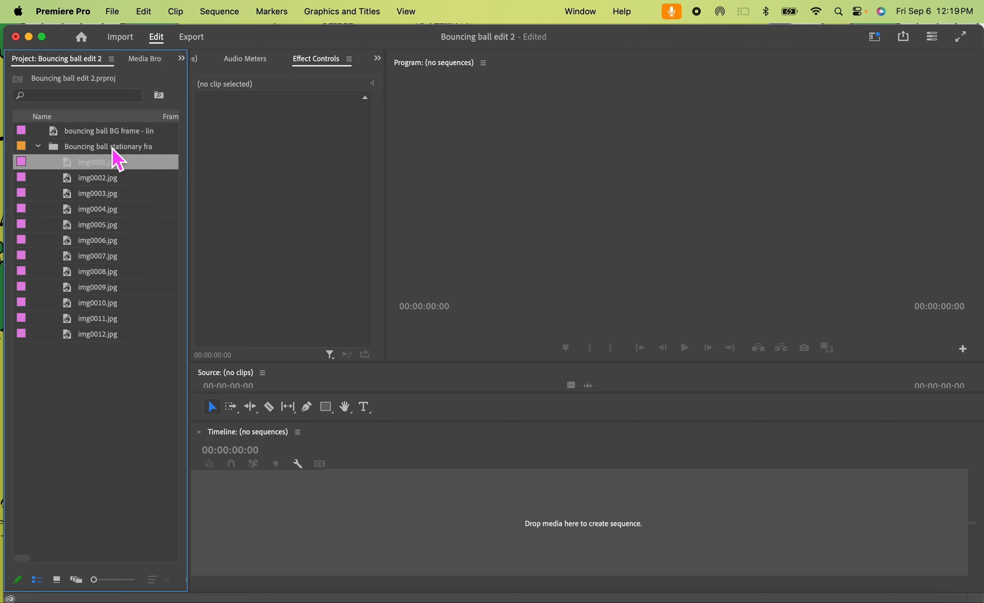
shift+click(99, 337)
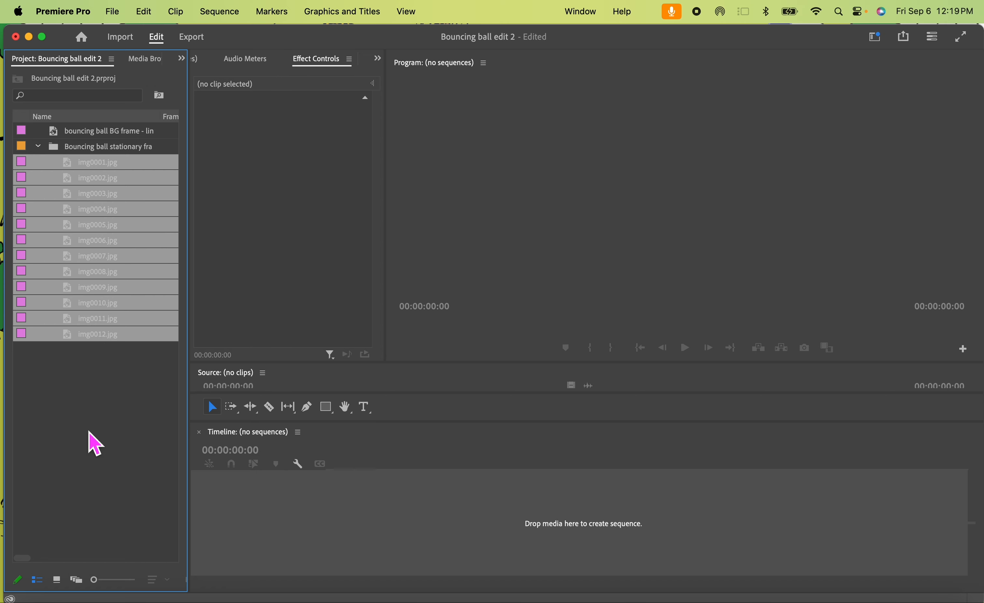
click(103, 413)
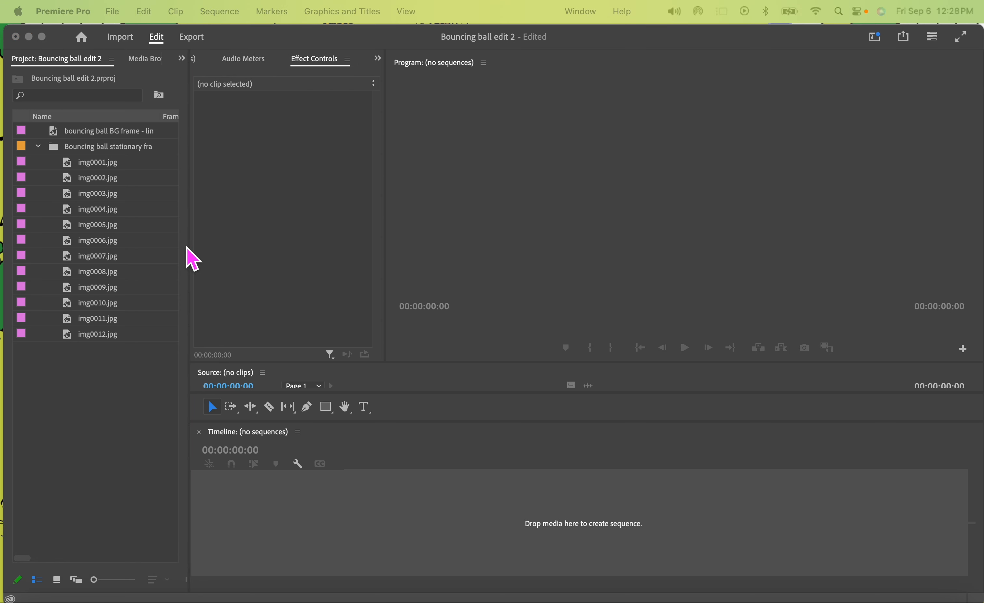
- Start a new sequence and open its settings for editing mode, timebase and frame size
click(235, 233)
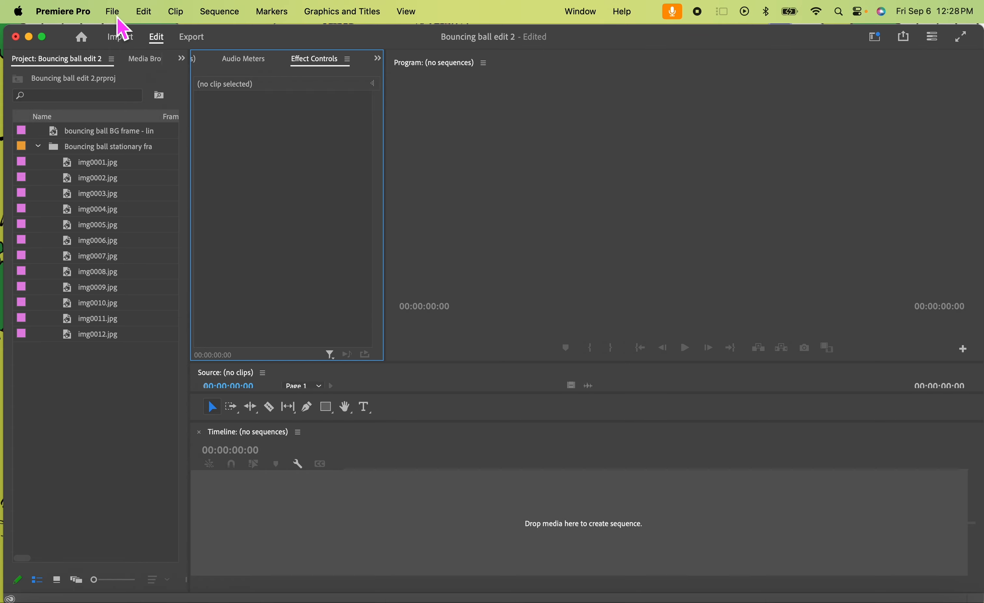
click(99, 12)
mouse_move(128, 36)
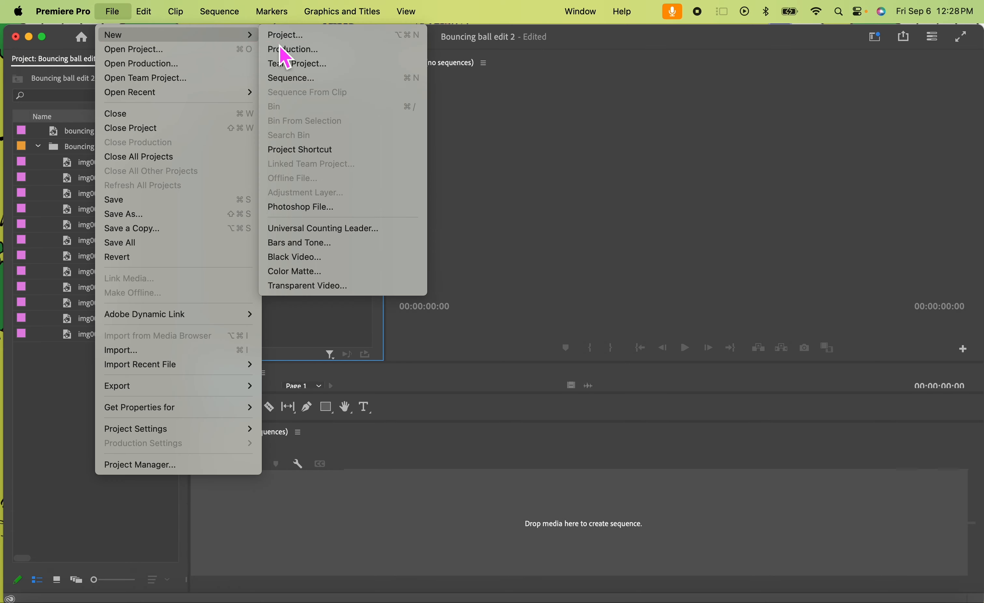
click(293, 79)
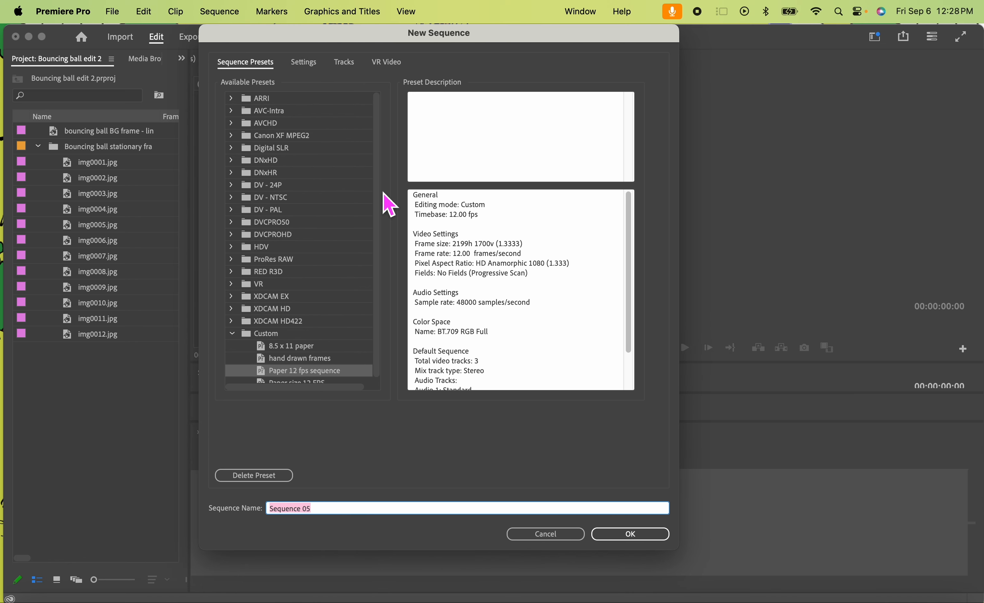
click(315, 71)
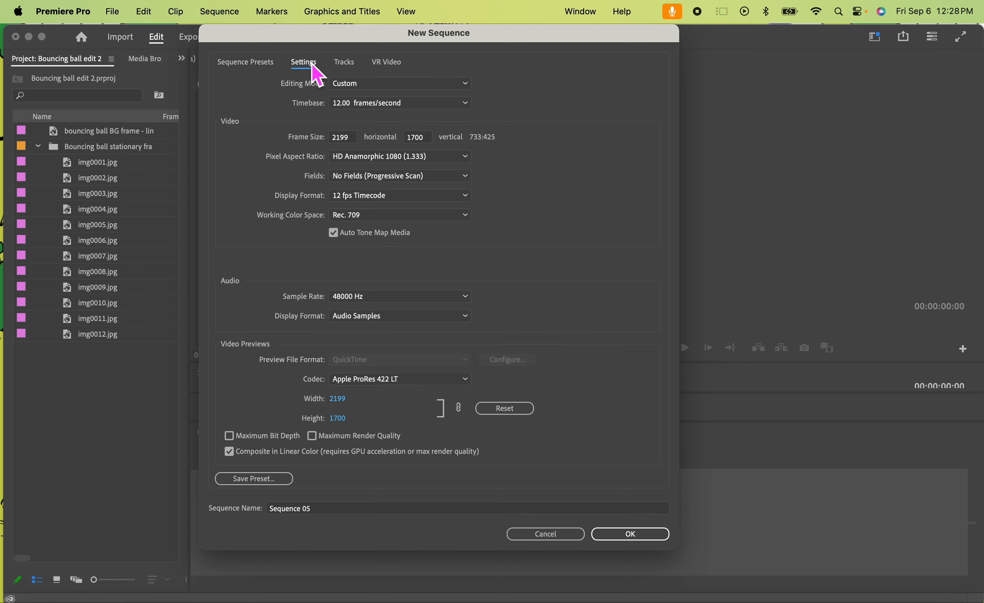
click(269, 66)
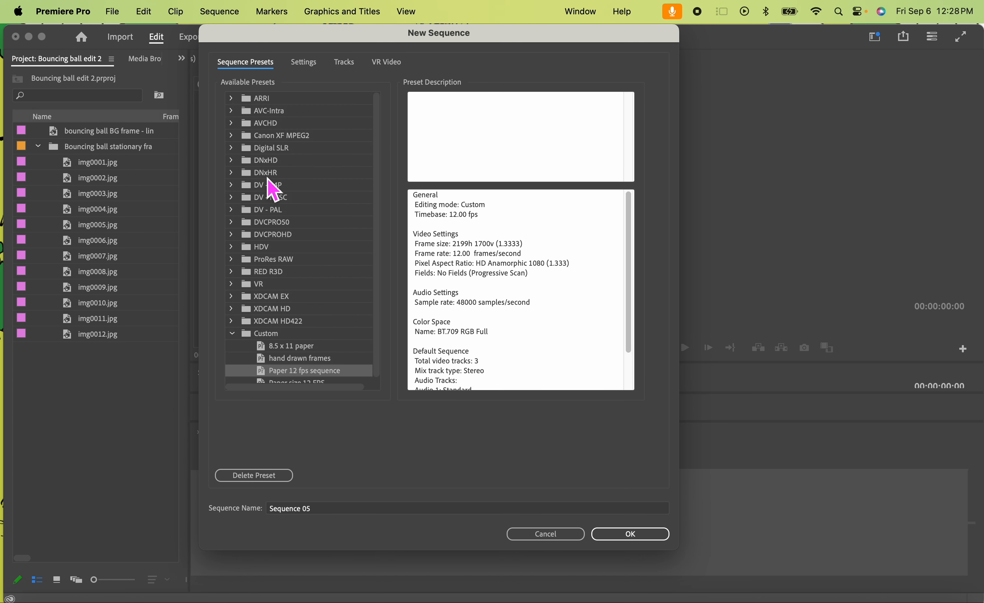
click(316, 68)
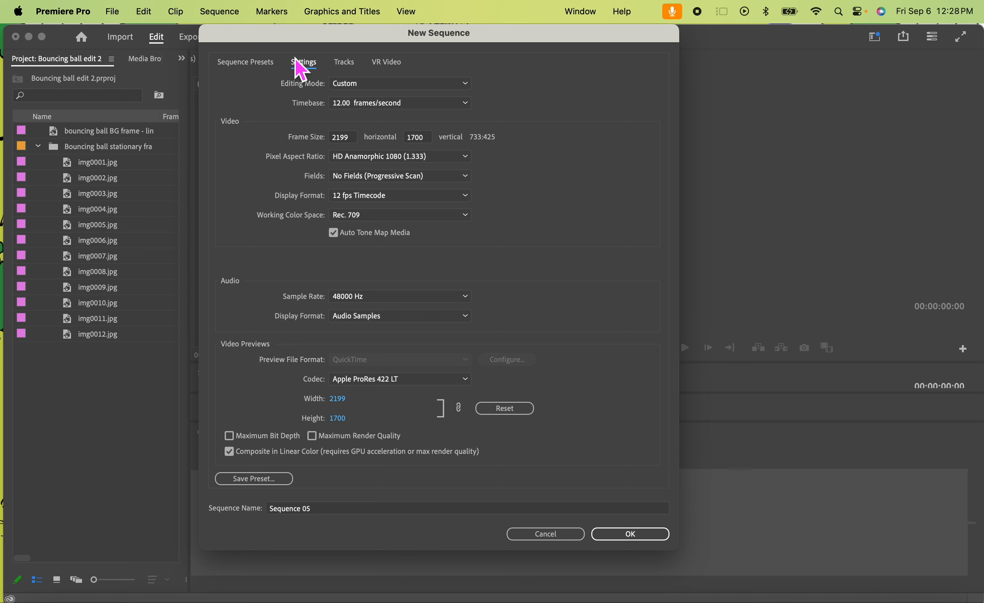
- Try Sony XDCAM HD 1080 PAL as the sequence's editing mode, then switch it to Sony XDCAM HD 1080 NTSC
click(386, 85)
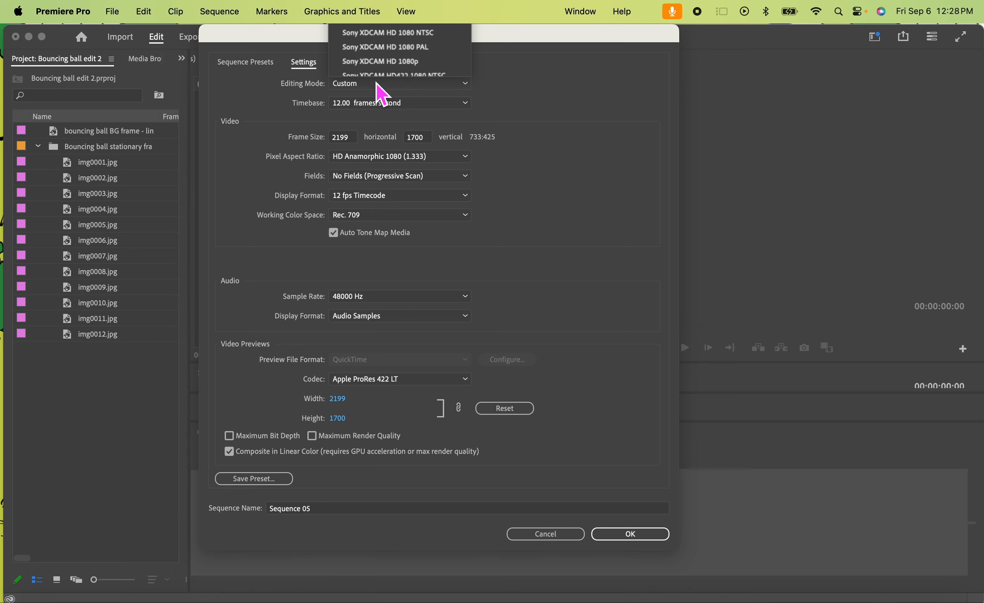
click(374, 47)
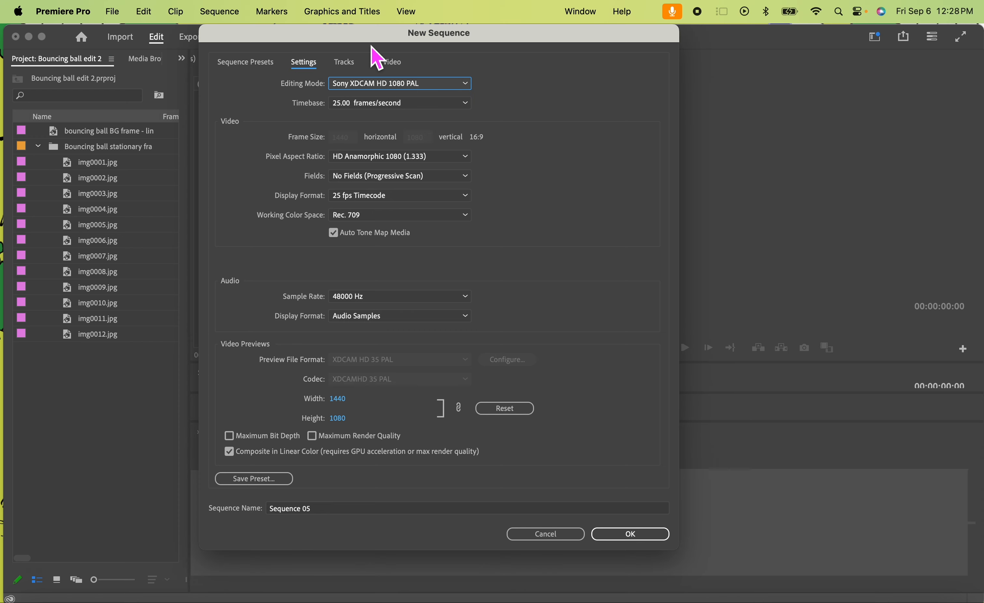
click(450, 85)
scroll(438, 65, up, 3)
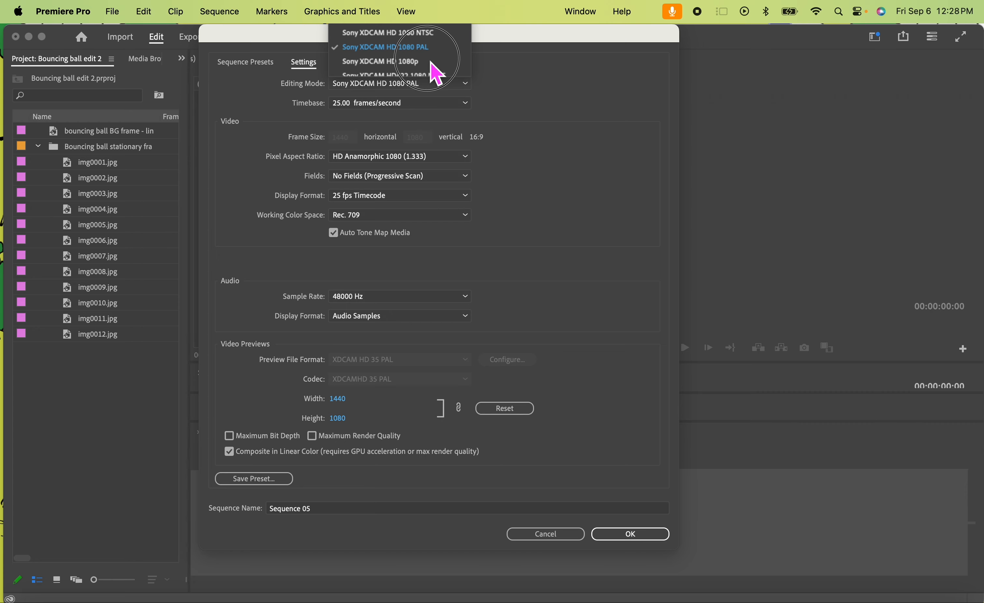
click(418, 33)
- Set the new sequence's editing mode to Custom with a timebase of 12.00 frames/second
click(463, 83)
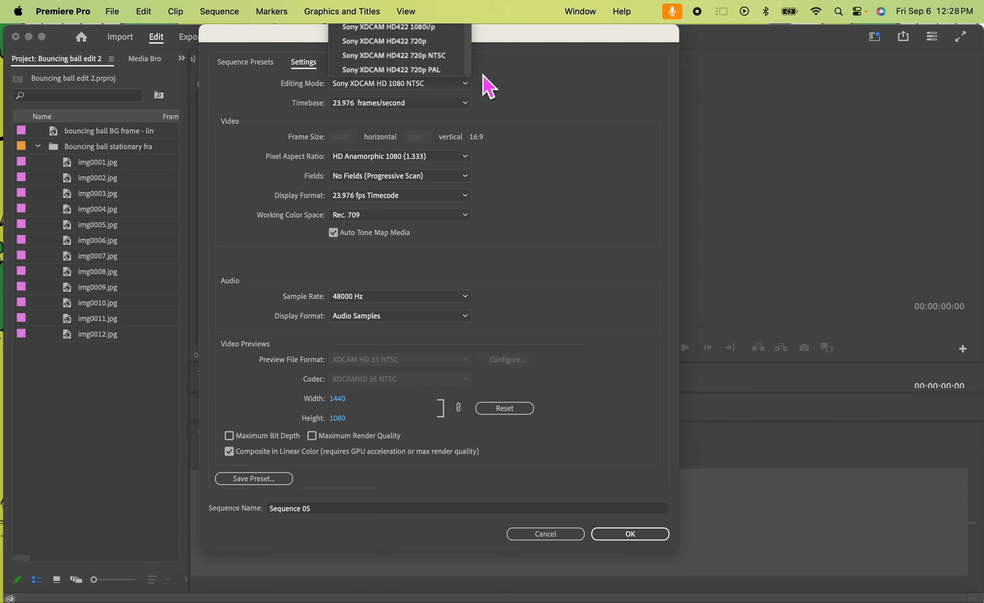
click(507, 39)
drag(507, 40, 512, 162)
click(474, 209)
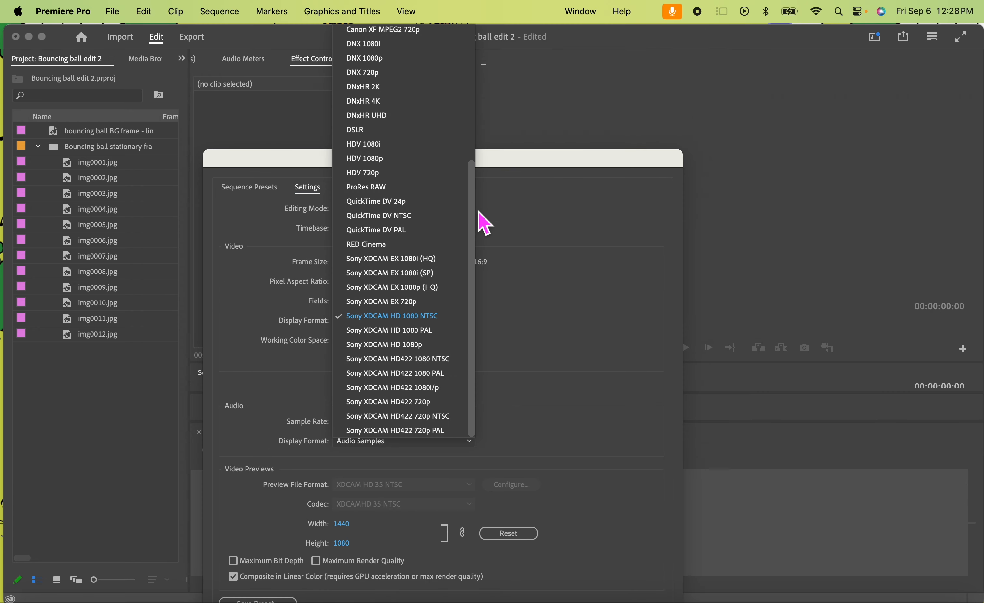
scroll(461, 179, up, 10)
click(454, 31)
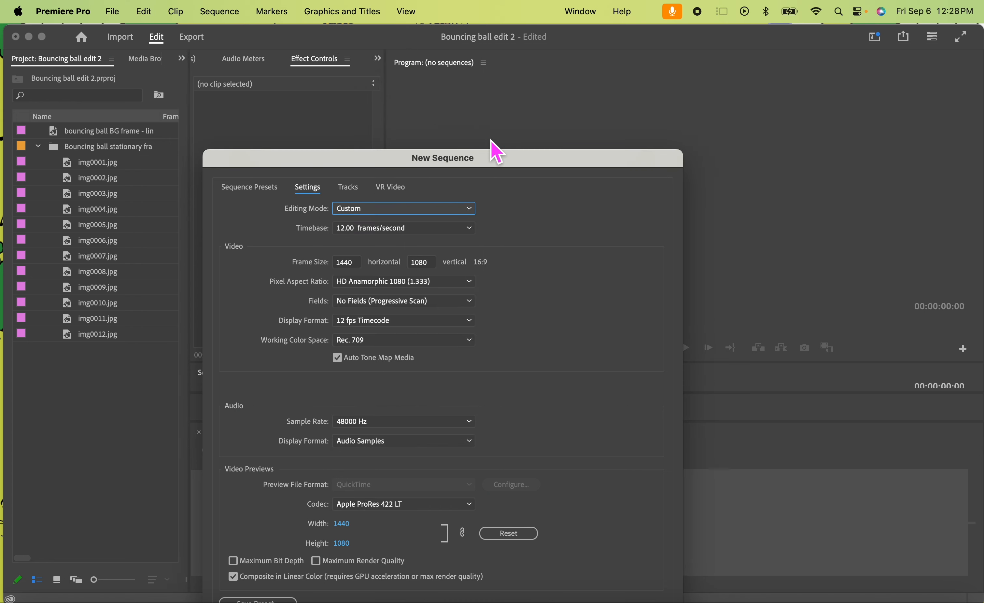
drag(493, 166, 518, 42)
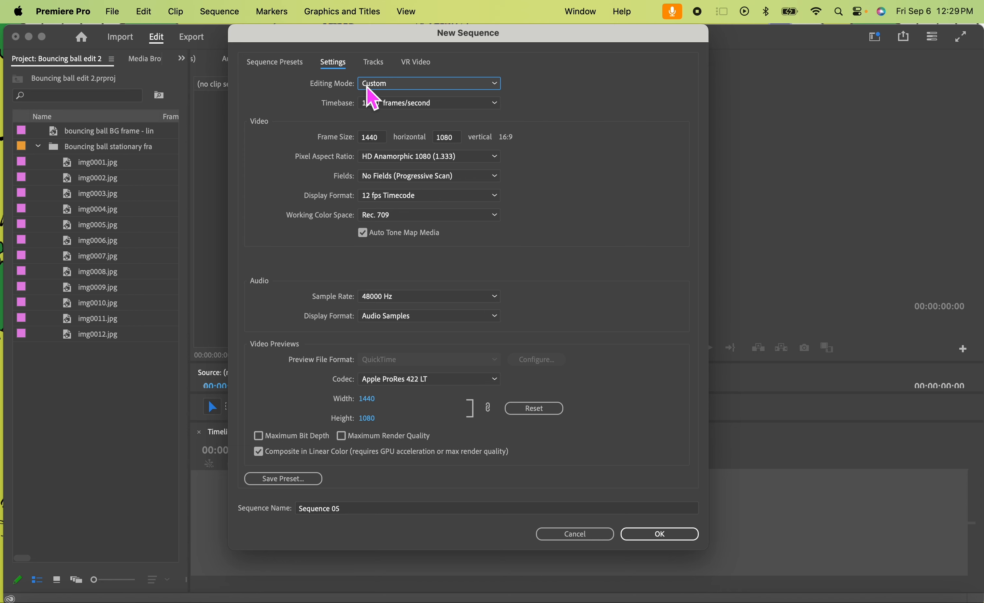
click(493, 105)
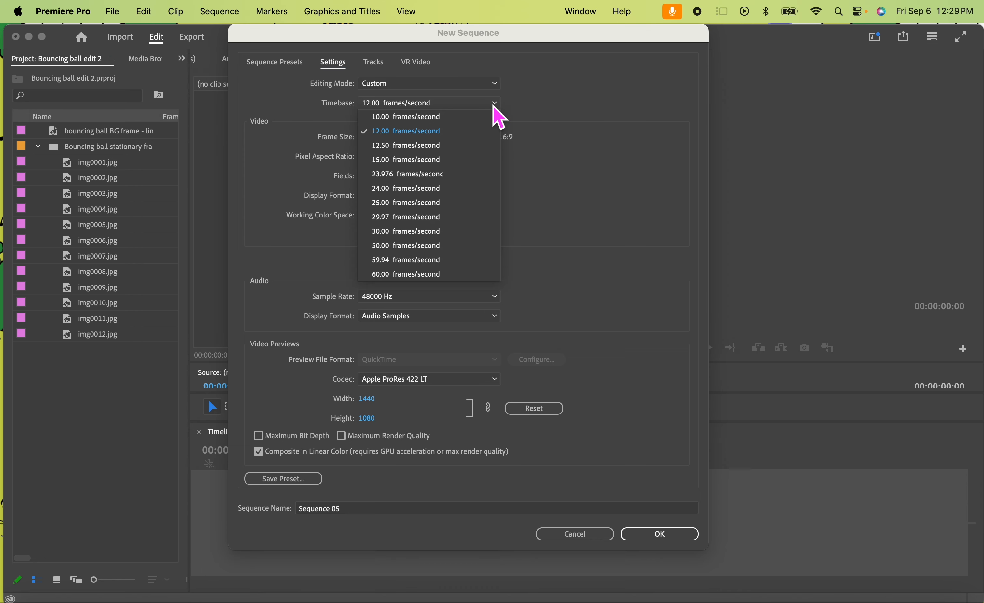
click(437, 144)
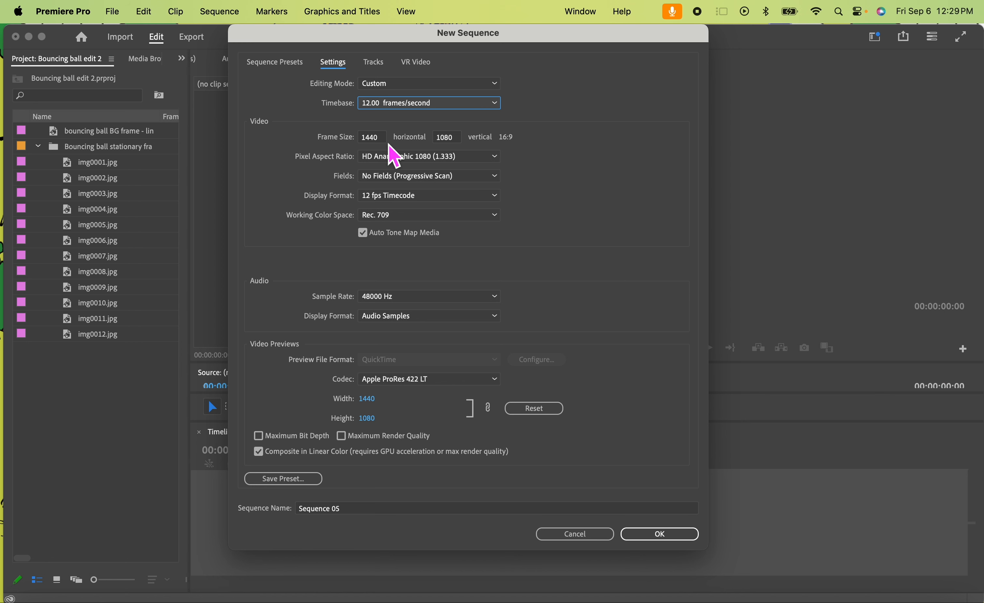
- Set the sequence's frame size to 2199 horizontal by 1700 vertical with a Square Pixels (1.0) aspect ratio
key(Tab)
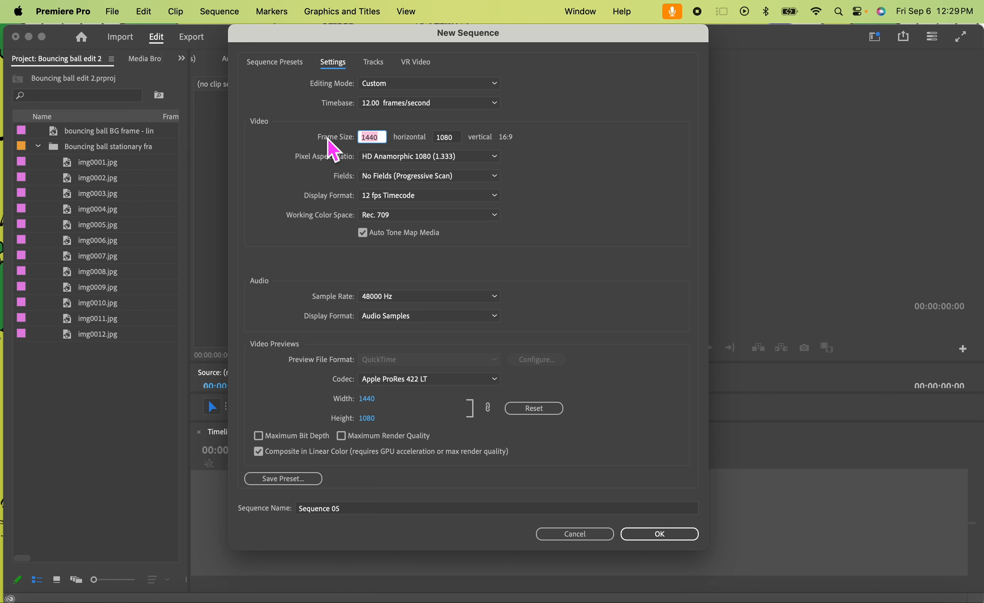
text(2199 x)
key(Tab)
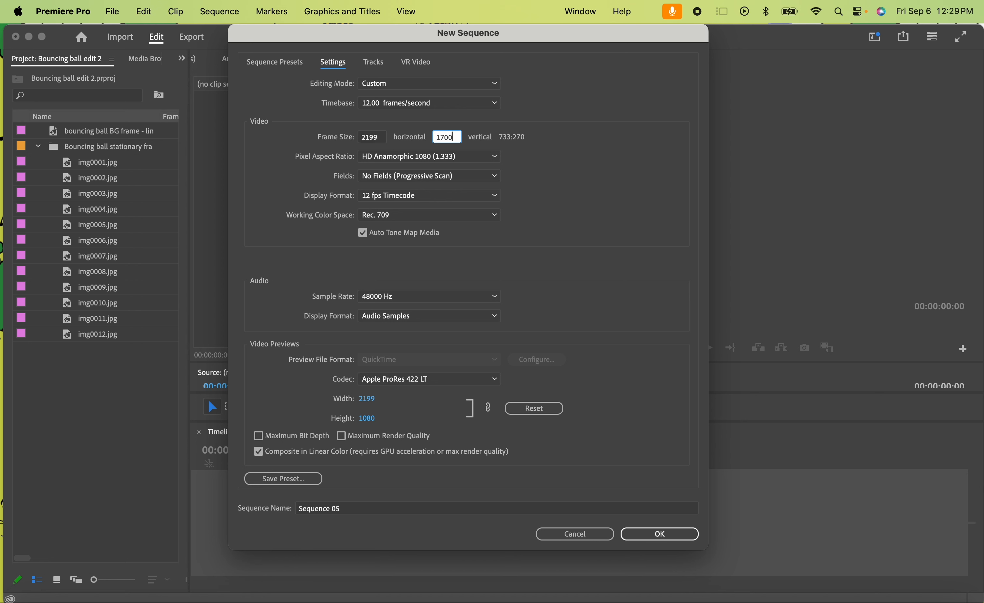
click(578, 191)
click(474, 156)
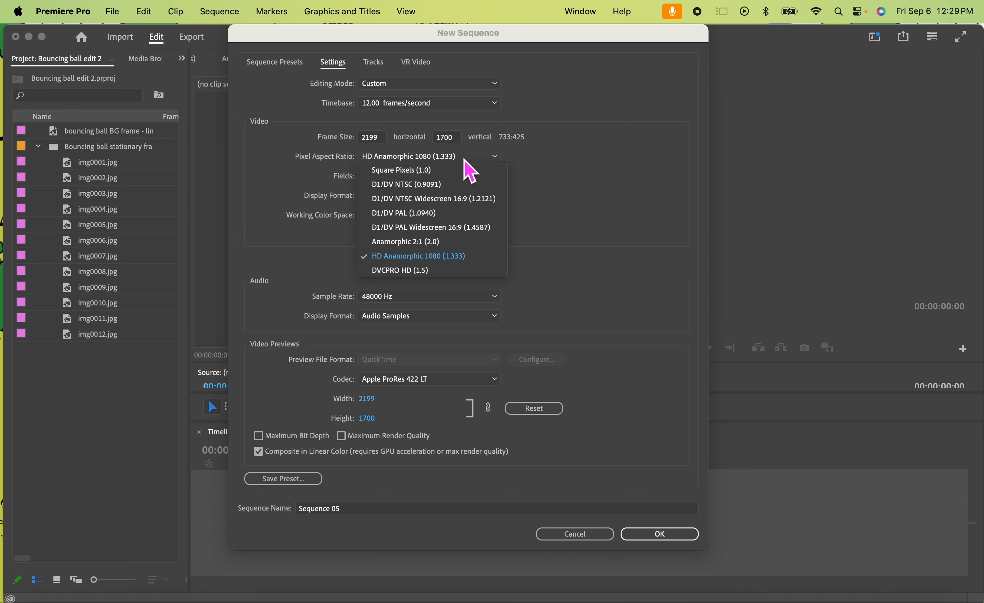
click(430, 175)
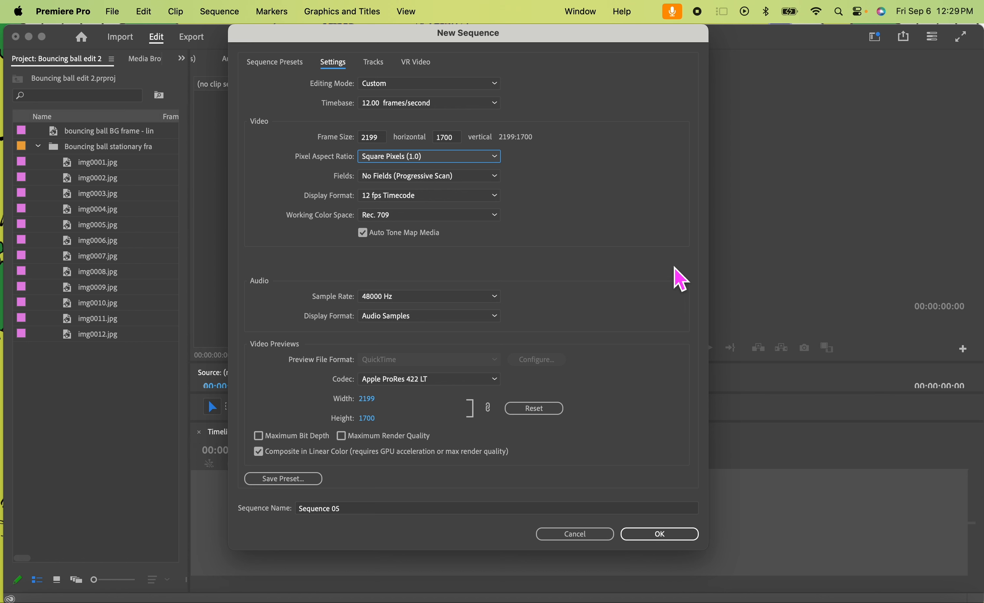
- Check the sequence's display format and the codec choices for its video previews
click(543, 199)
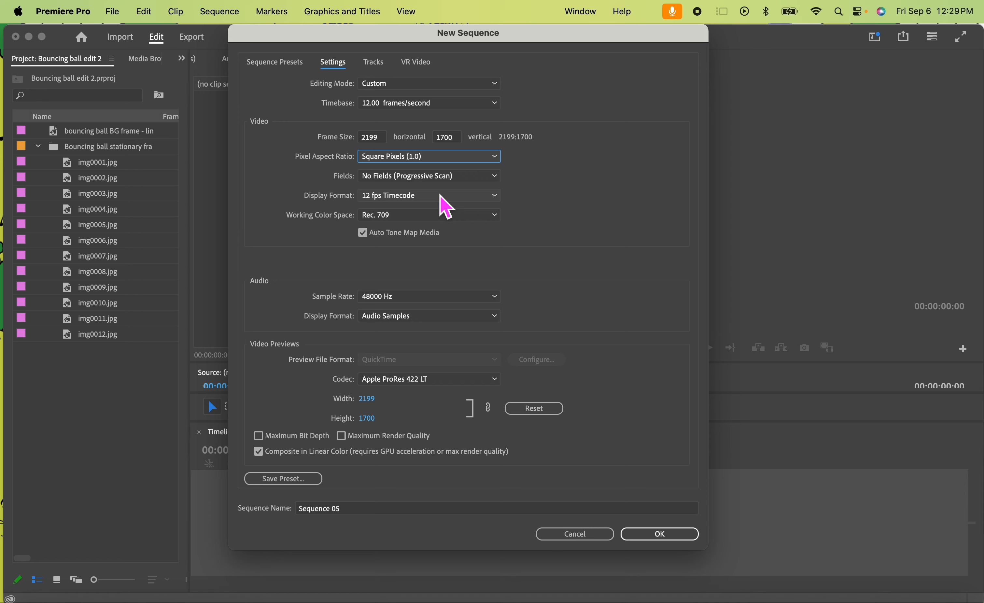
click(441, 197)
click(569, 208)
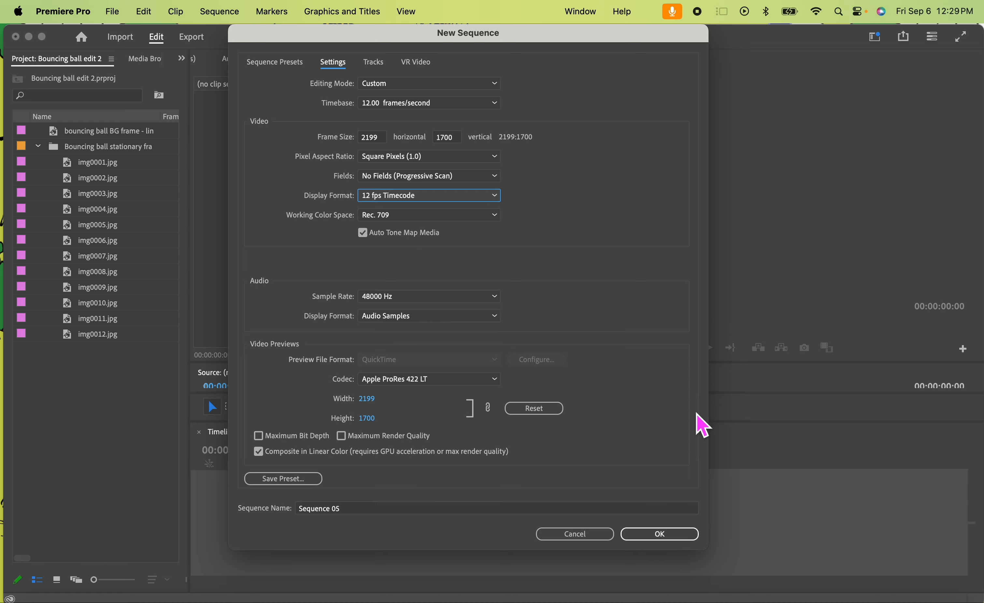
click(472, 381)
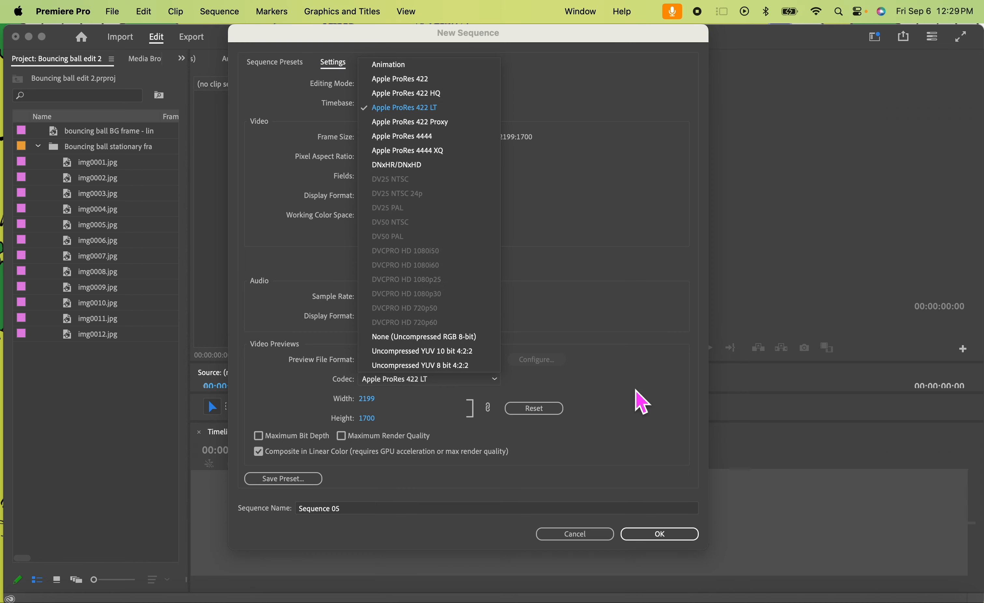
click(642, 402)
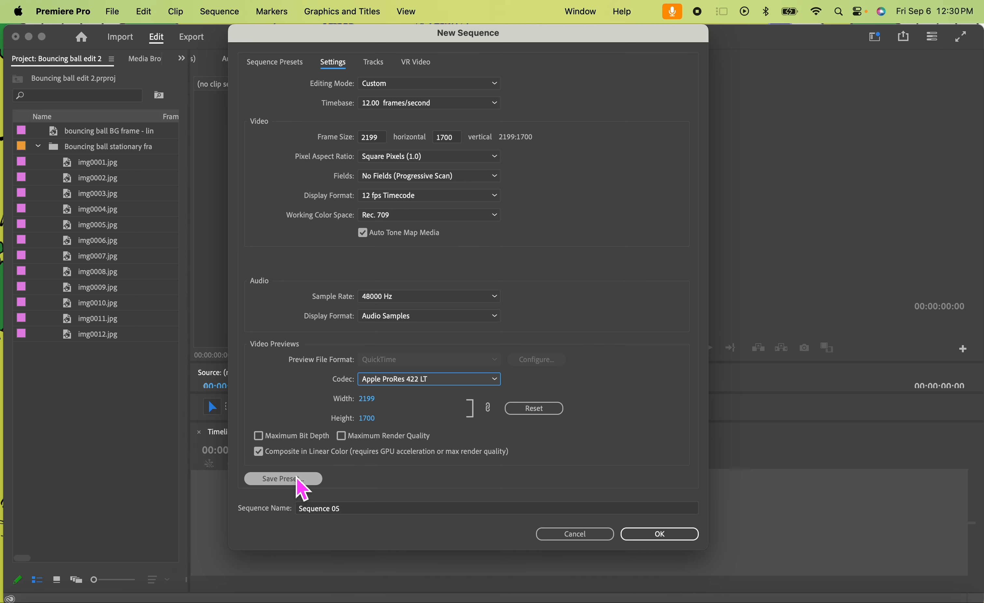
- Save the settings as a sequence preset named Paper 12 fps sequence, overwriting the existing preset
click(282, 479)
drag(515, 207, 456, 177)
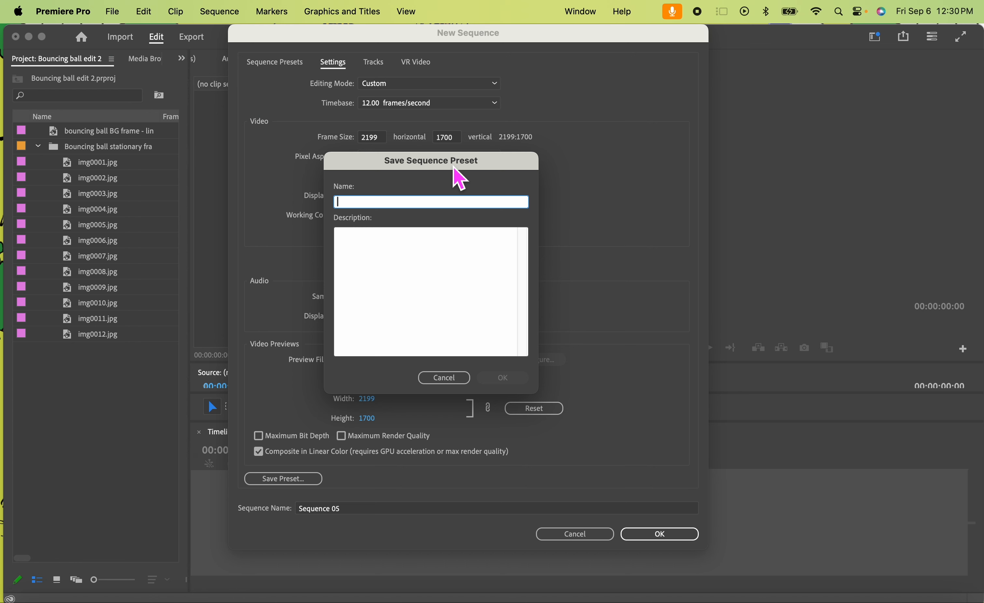
text(Paper 12 fps sequence)
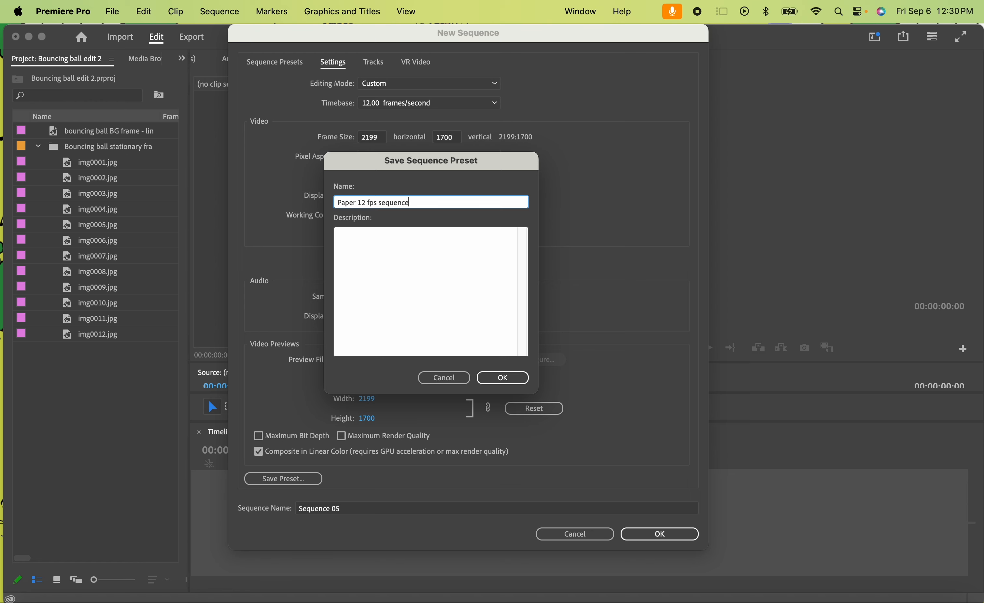
click(512, 382)
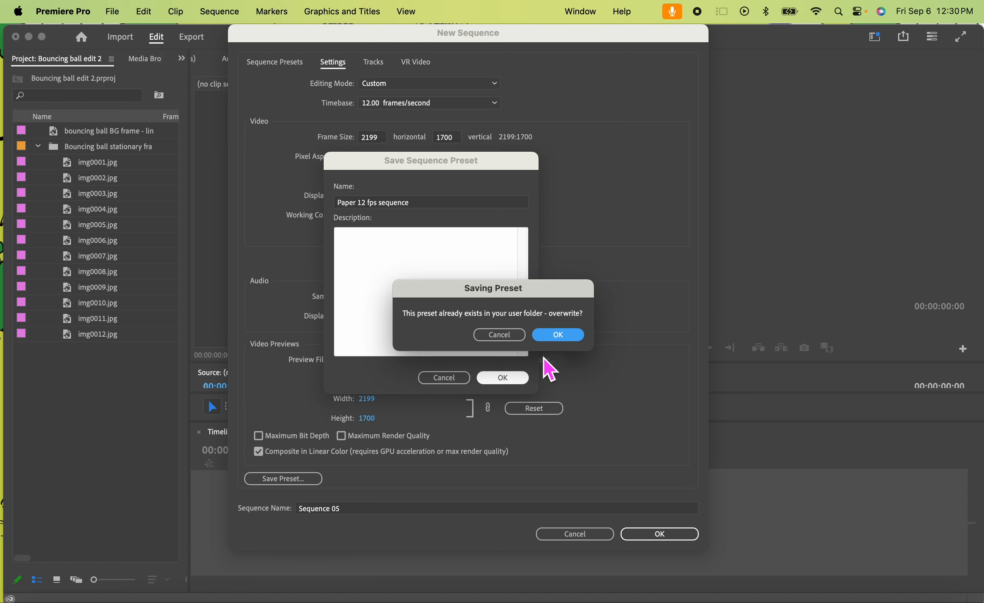
click(564, 335)
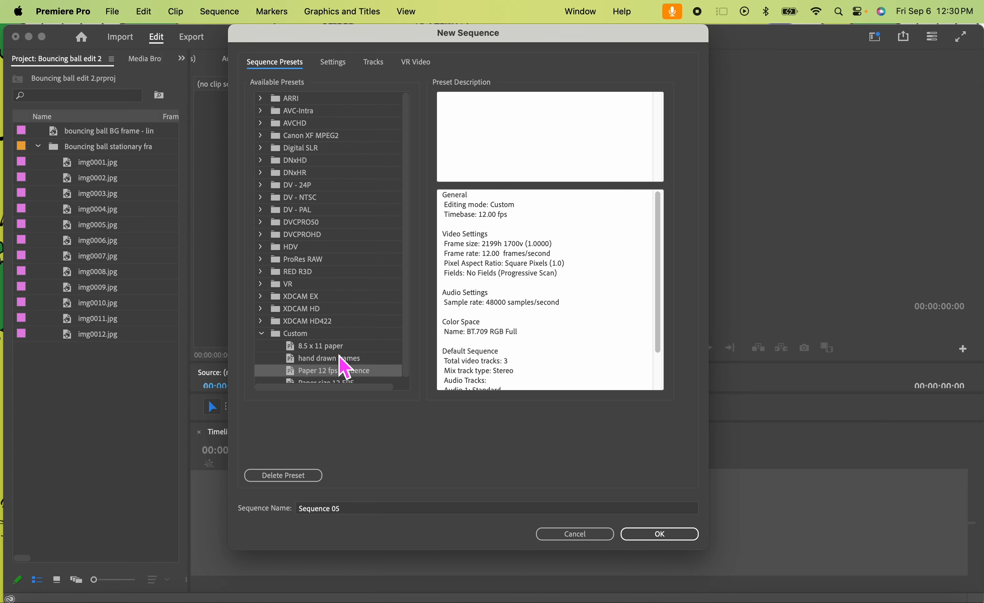
- Review the Paper 12 fps sequence preset's description and create the sequence from it, named Bouncing ball editing
scroll(323, 268, down, 1)
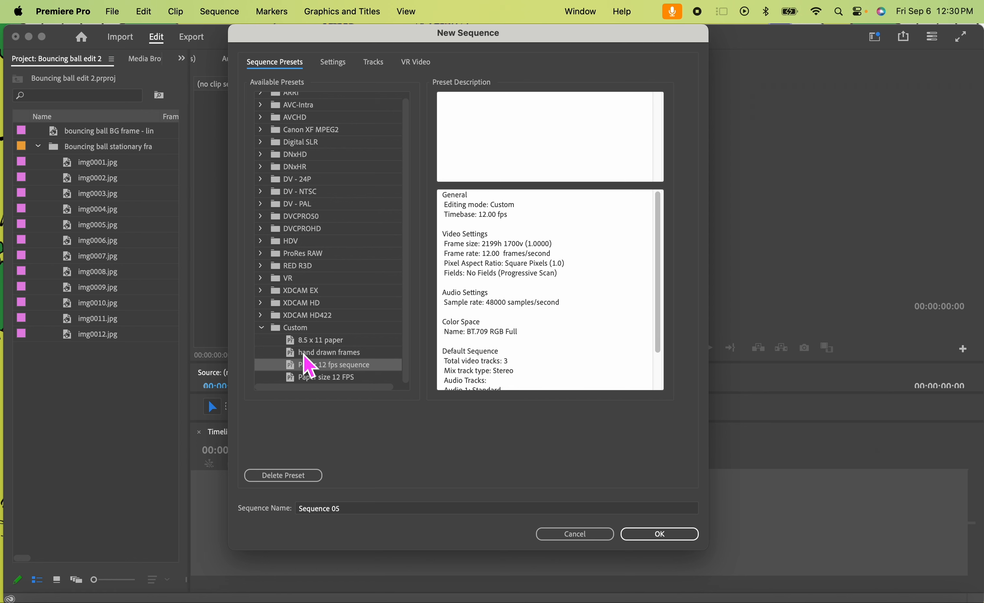
scroll(508, 261, down, 1)
scroll(507, 267, down, 2)
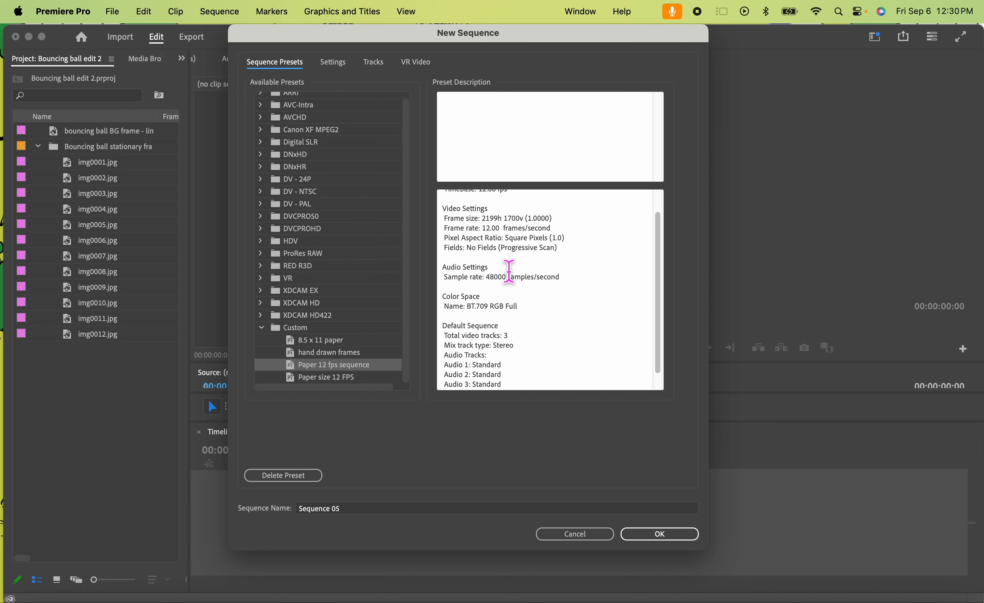
scroll(504, 317, up, 4)
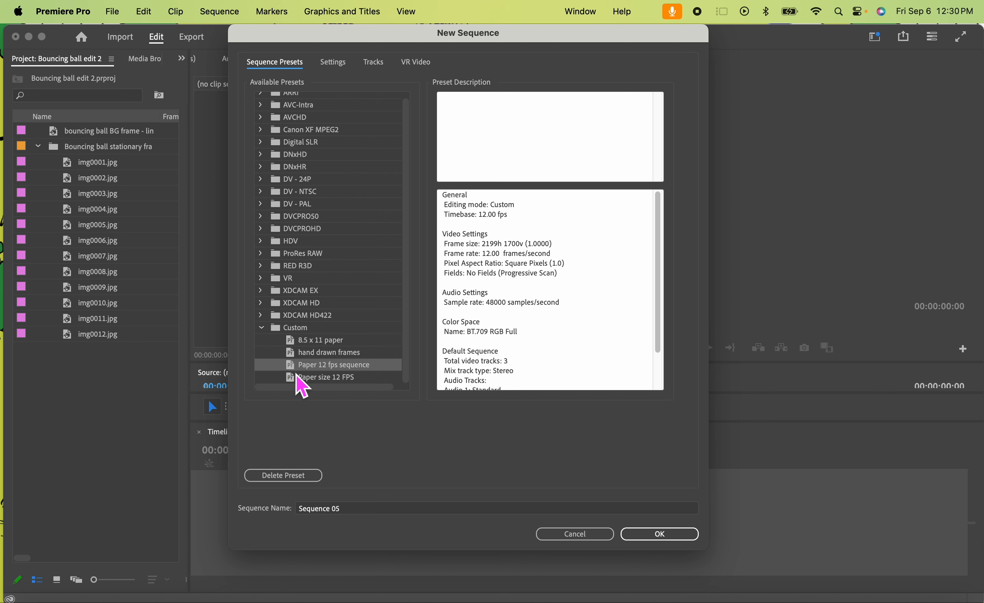
click(392, 508)
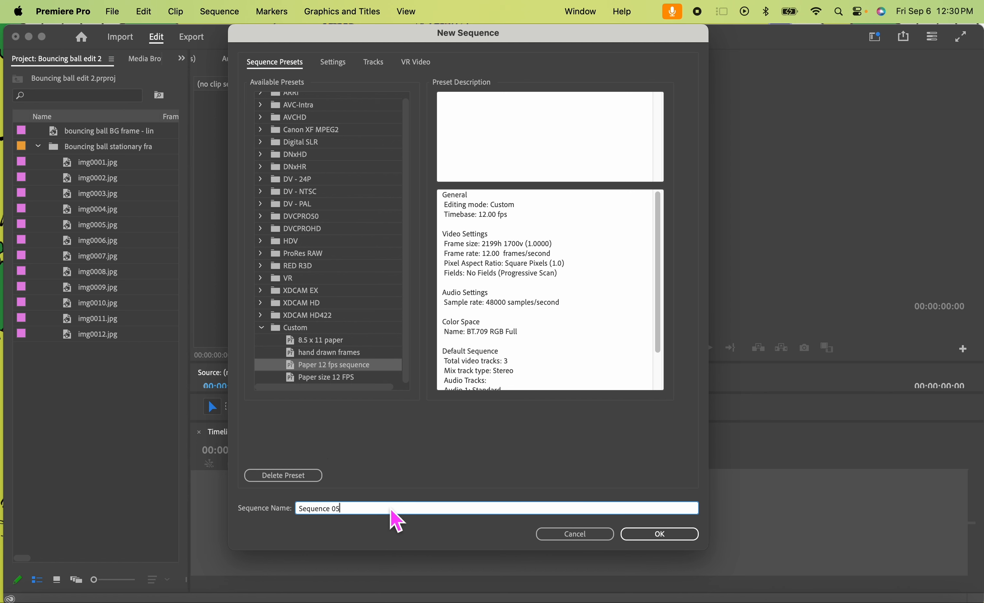
key(super+a)
text(Bouncing ball editing)
key(Return)
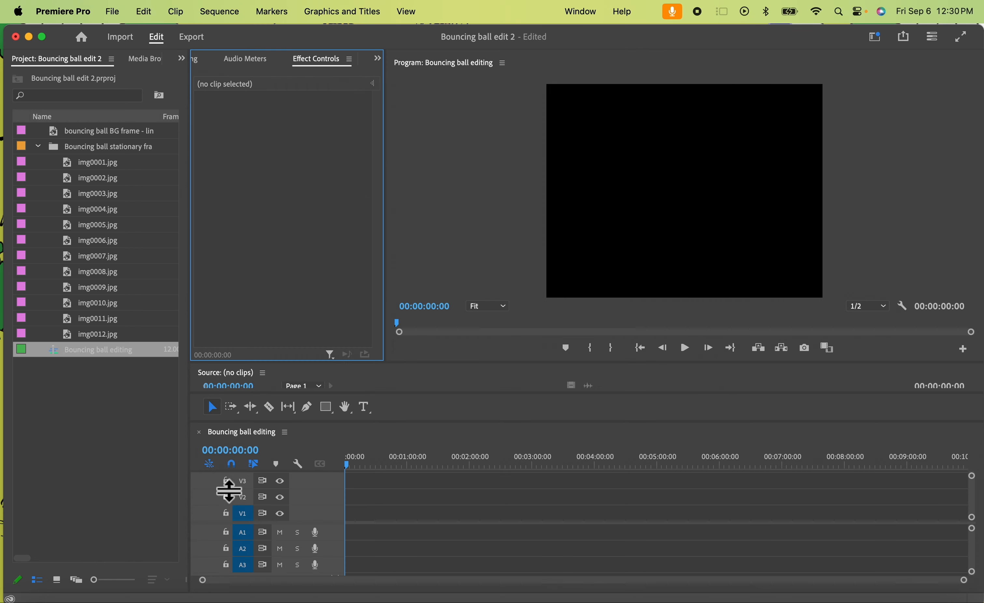
- Make the Source monitor taller by shrinking the Program monitor and Effect Controls area above it
click(348, 468)
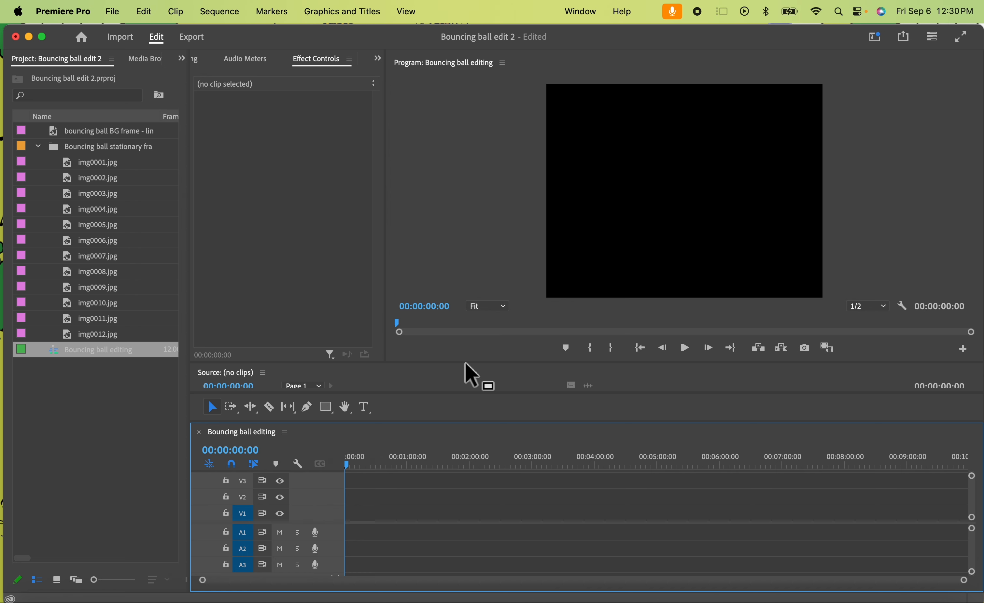
drag(465, 360, 467, 328)
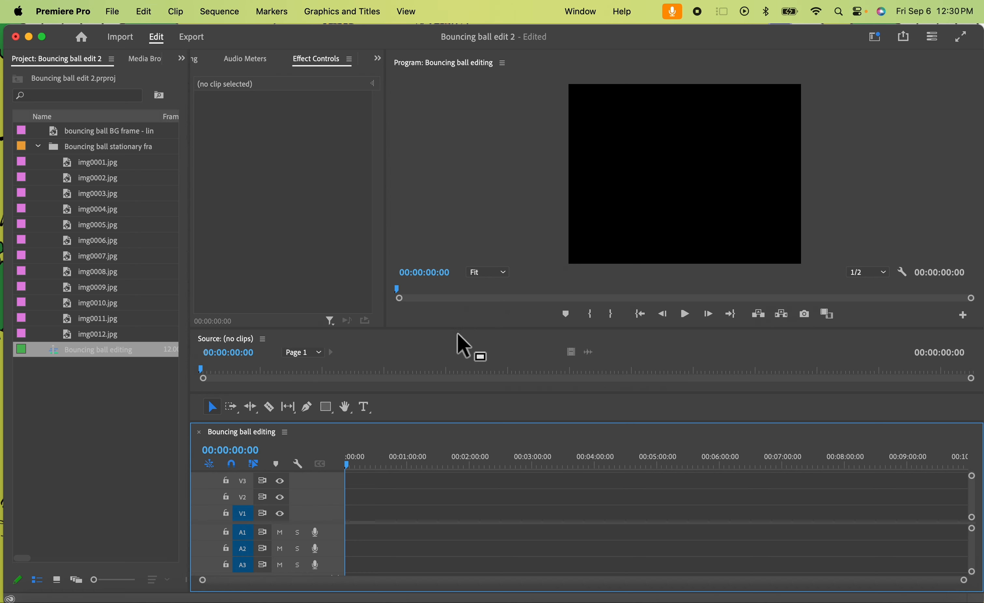
click(123, 434)
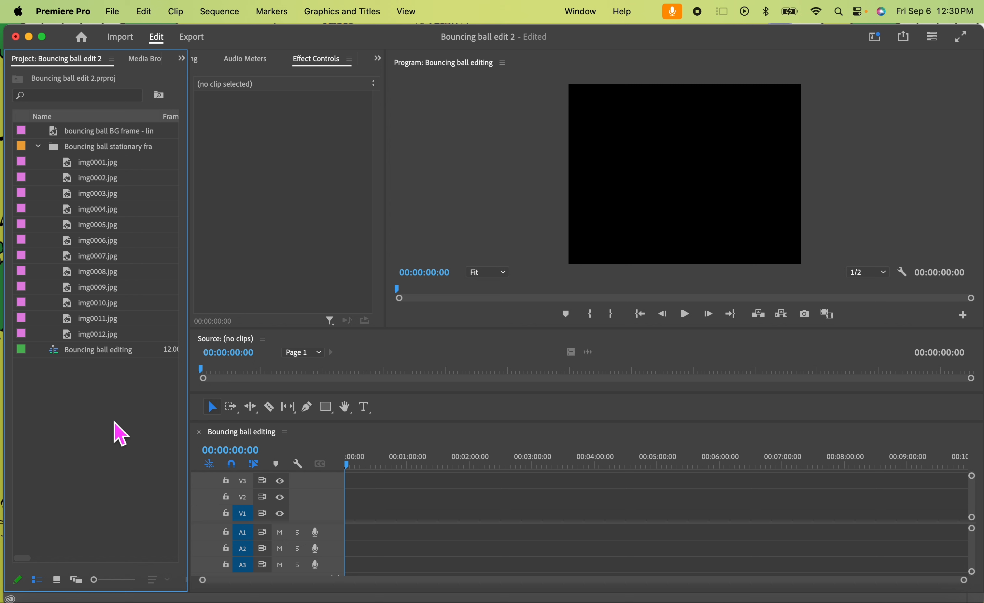
click(99, 350)
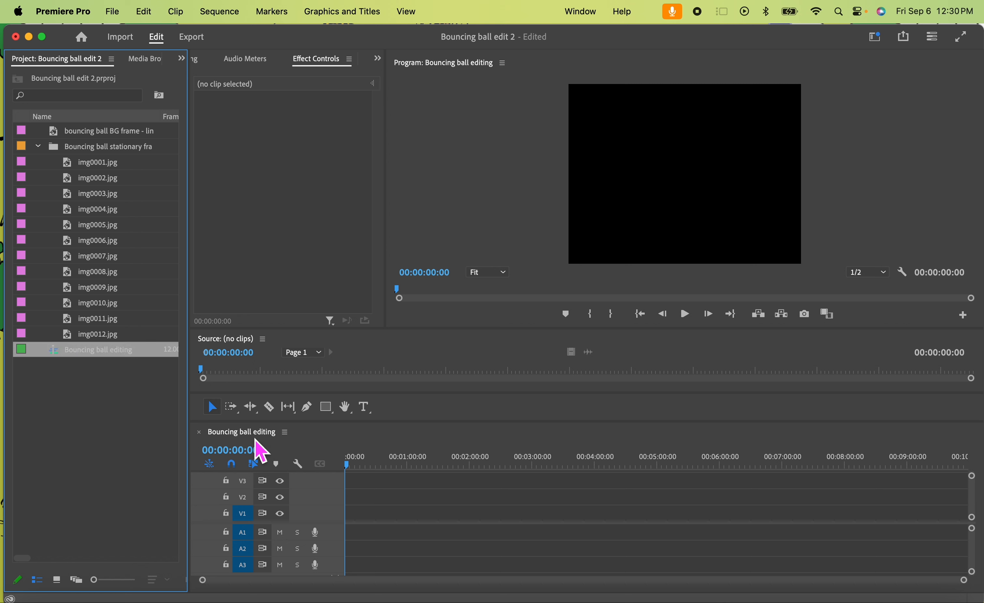
click(72, 399)
click(87, 337)
click(77, 414)
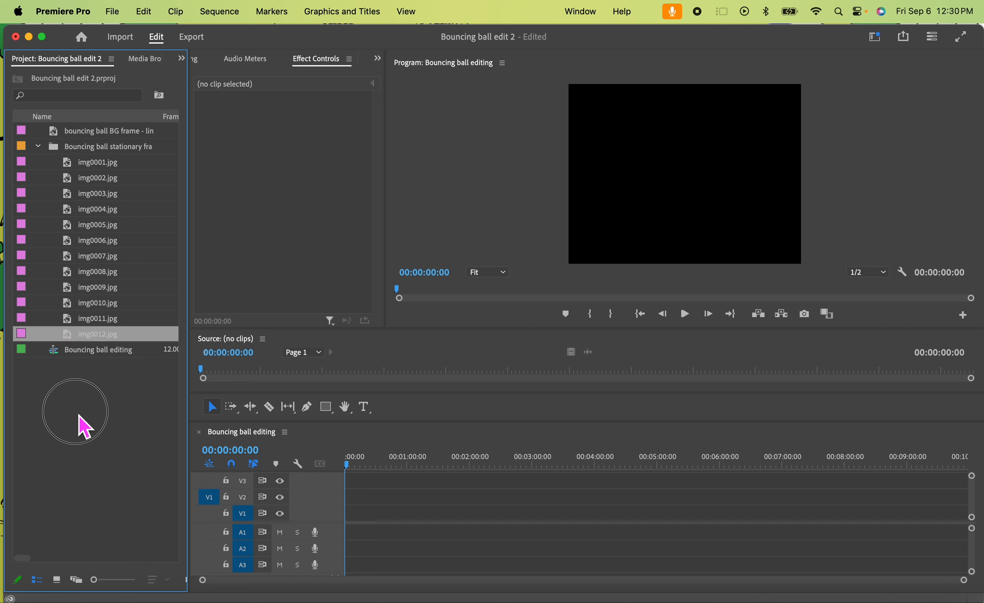
click(93, 353)
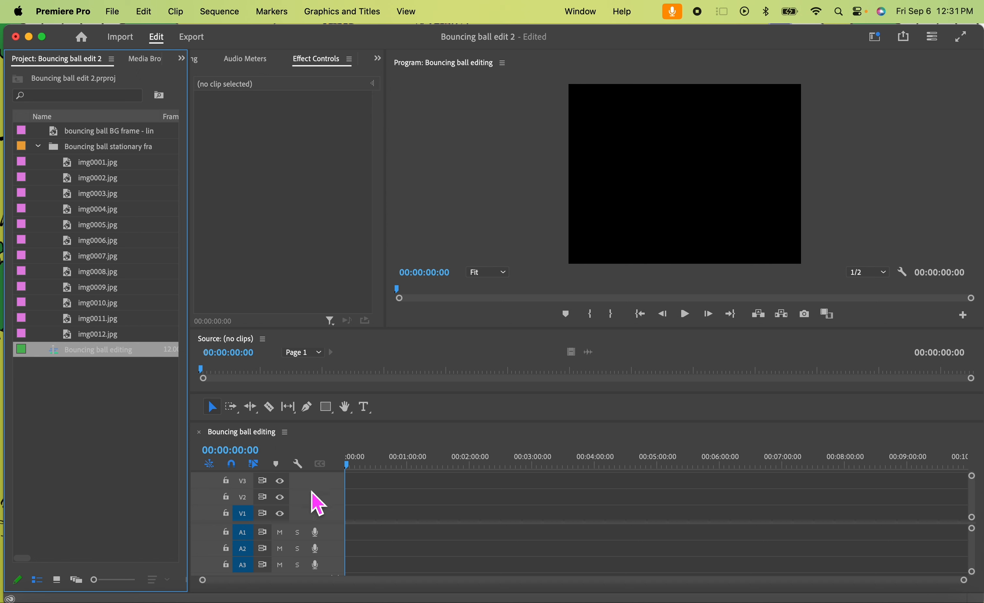
click(81, 403)
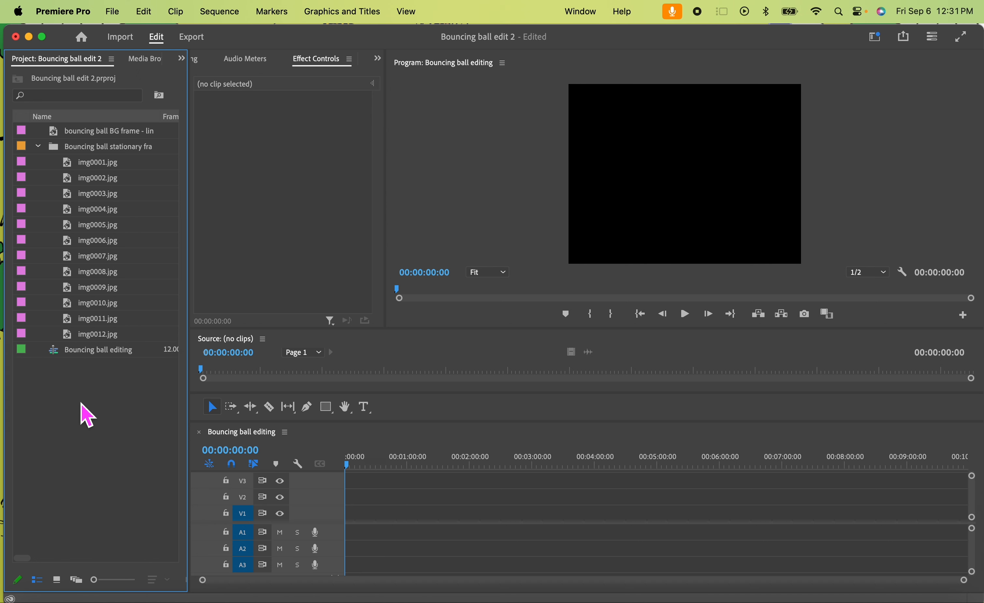
- Place frames img0001.jpg to img0012.jpg in order at the start of video track V1
click(95, 163)
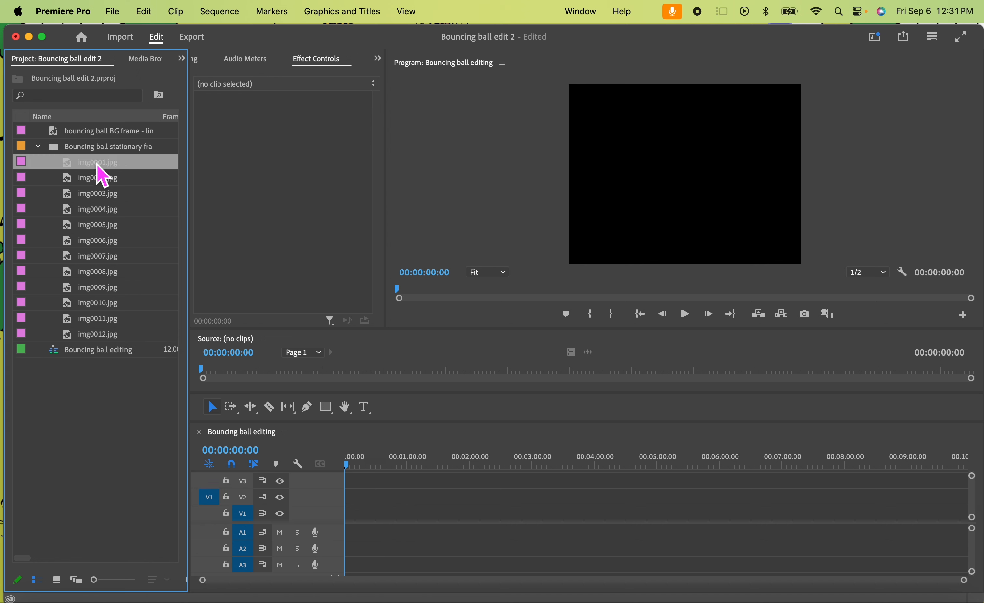
shift+click(113, 336)
drag(110, 170, 346, 516)
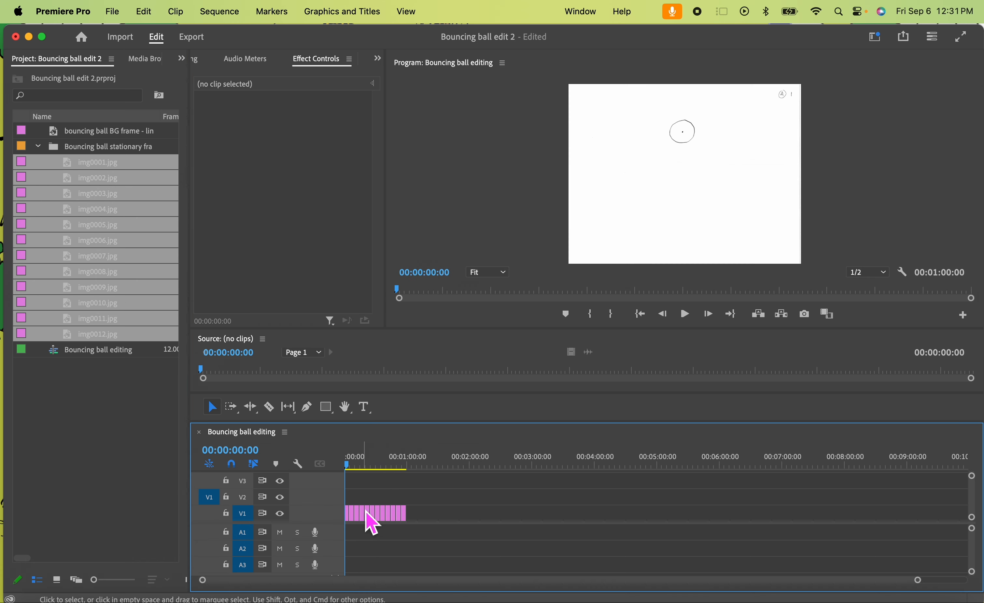
- Play the Bouncing ball editing sequence from the beginning to check how long each frame holds, then stop playback
mouse_move(349, 461)
mouse_down()
mouse_move(448, 475)
mouse_move(340, 465)
mouse_up()
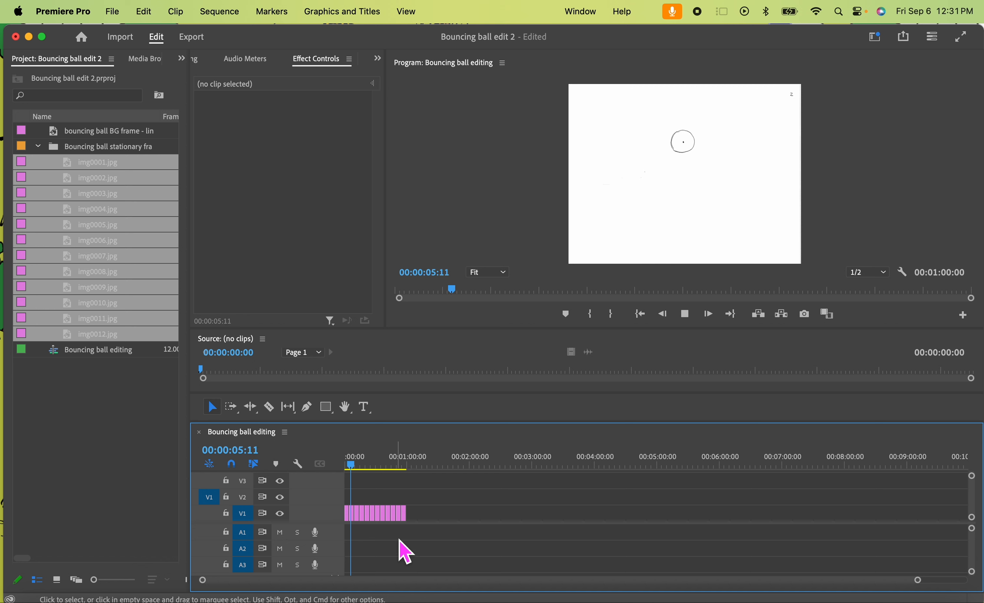
key(space)
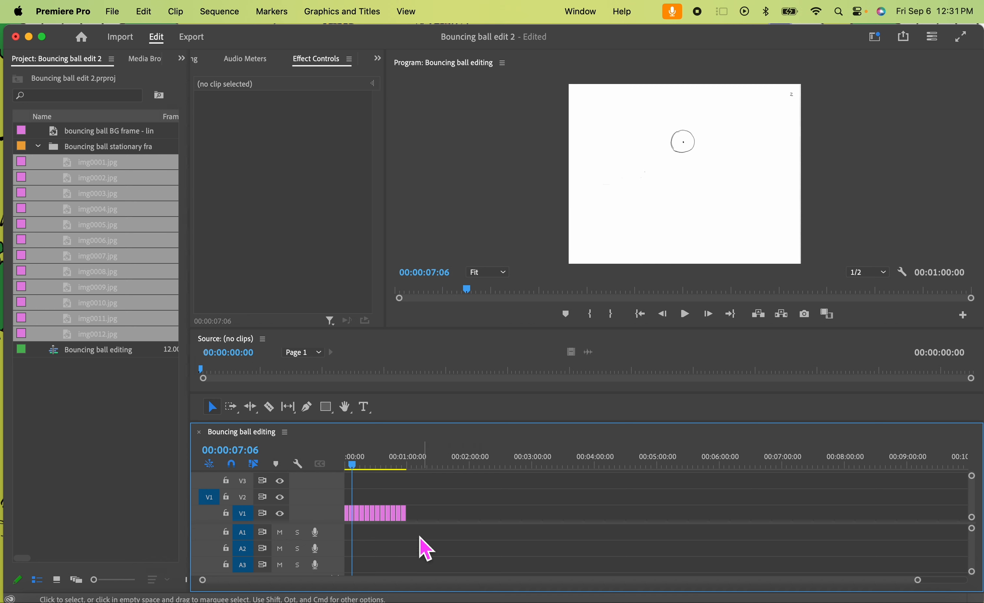
- Delete all frame clips from video track V1 and return the playhead to the start of the sequence
drag(422, 520, 329, 513)
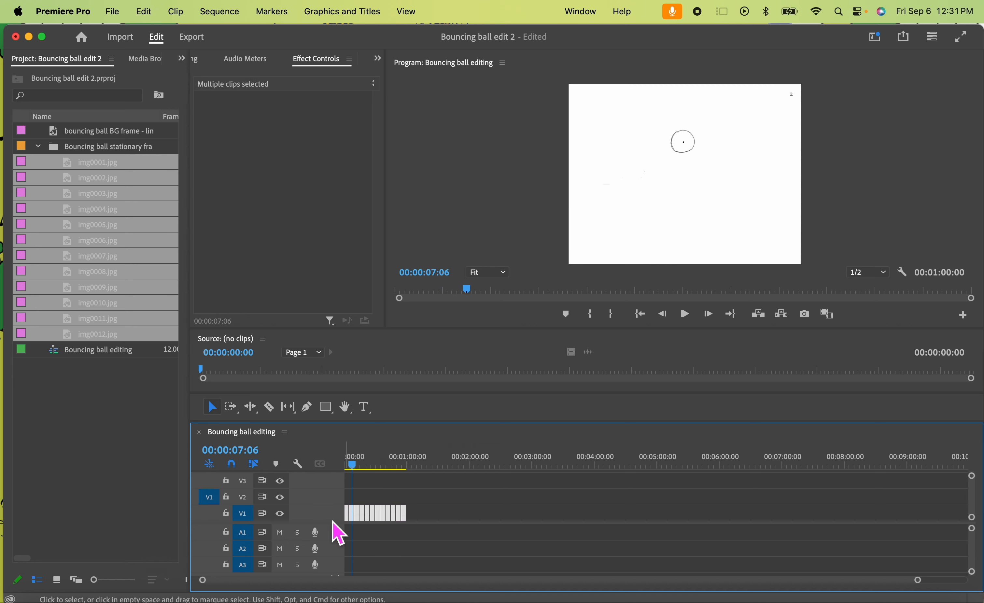
key(Delete)
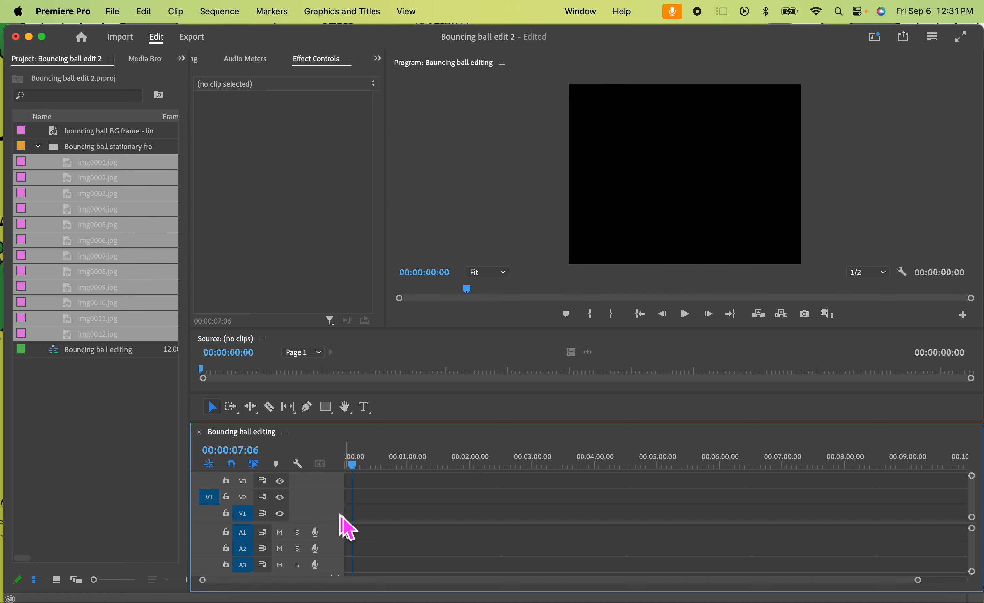
drag(356, 462, 316, 431)
click(139, 454)
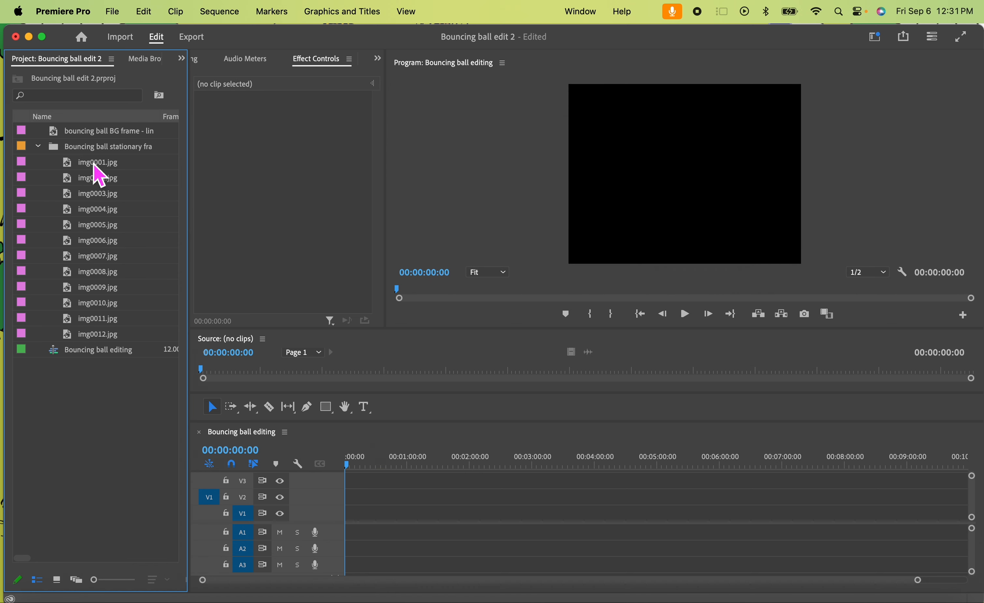
- Select img0001.jpg to img0012.jpg in the project bin and check their clip duration without changing it
click(106, 163)
shift+click(106, 334)
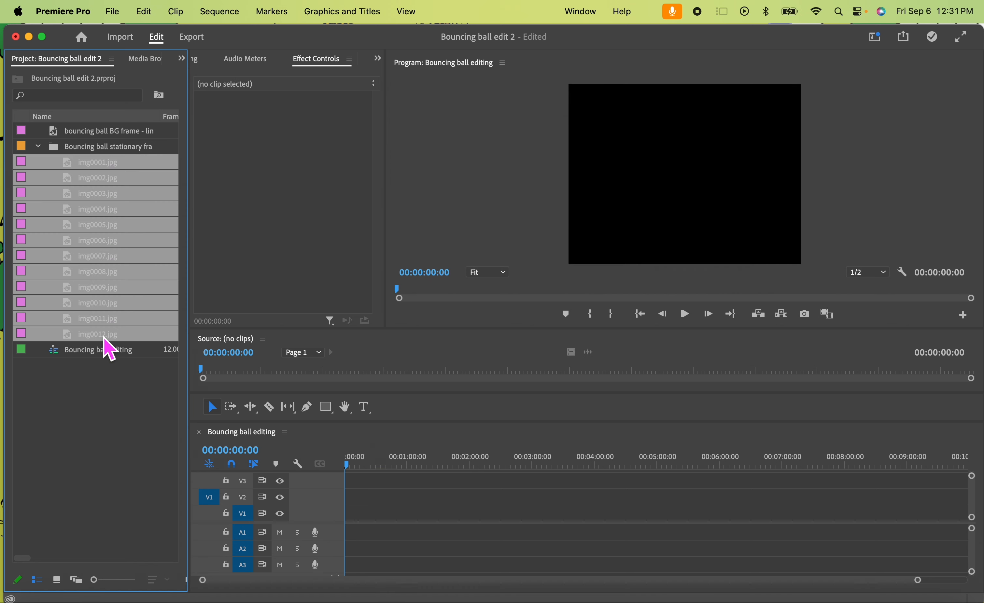
right_click(103, 199)
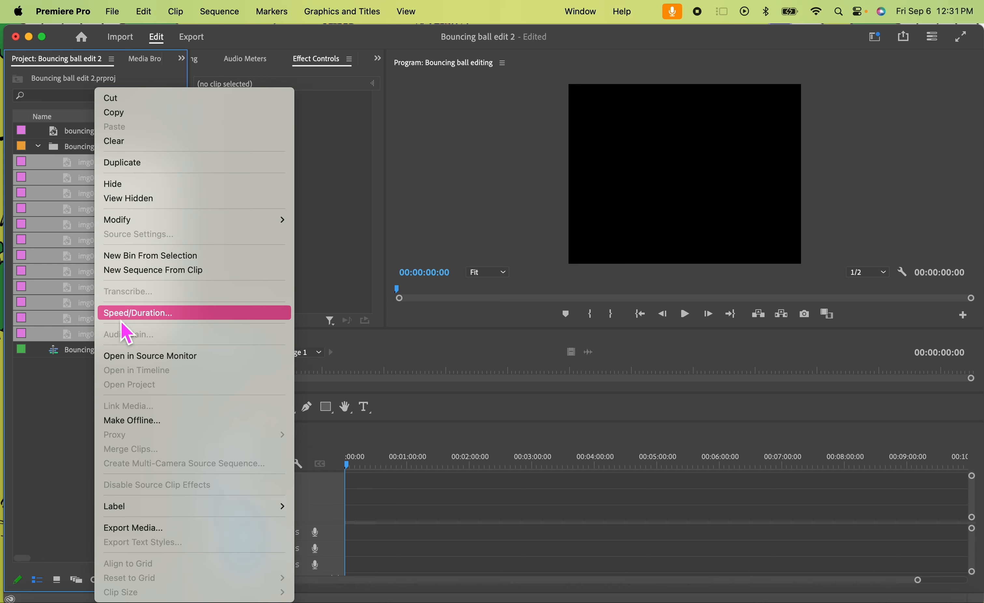
click(130, 314)
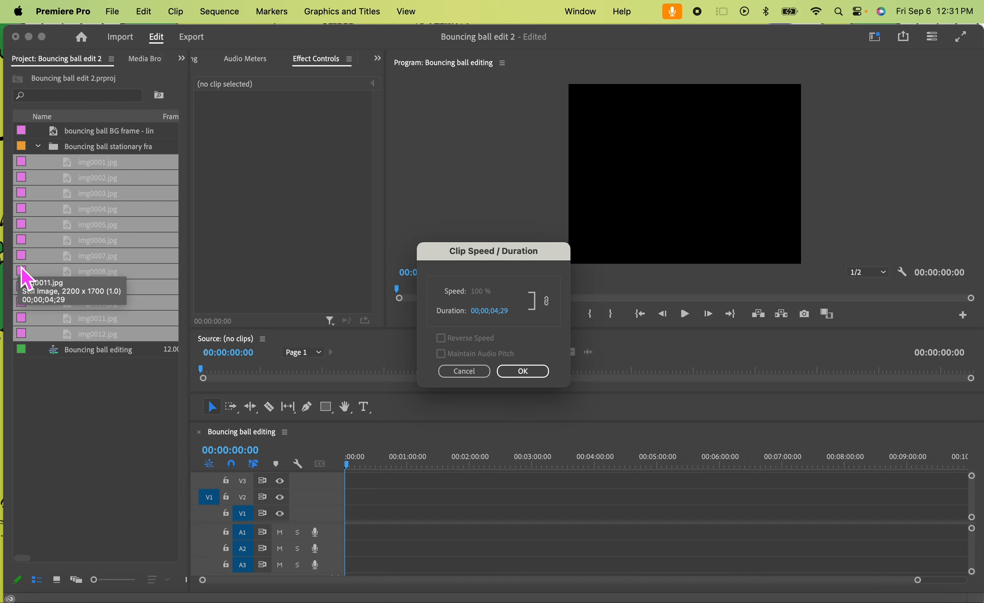
click(464, 371)
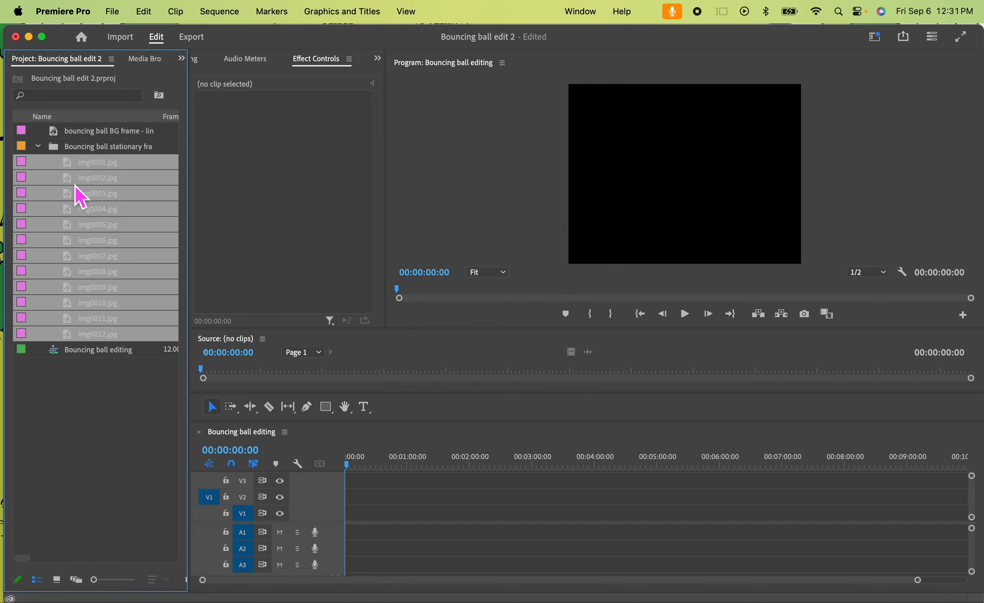
- Set the clip duration of the selected frames img0001.jpg to img0012.jpg to 00;00;00;01
right_click(97, 188)
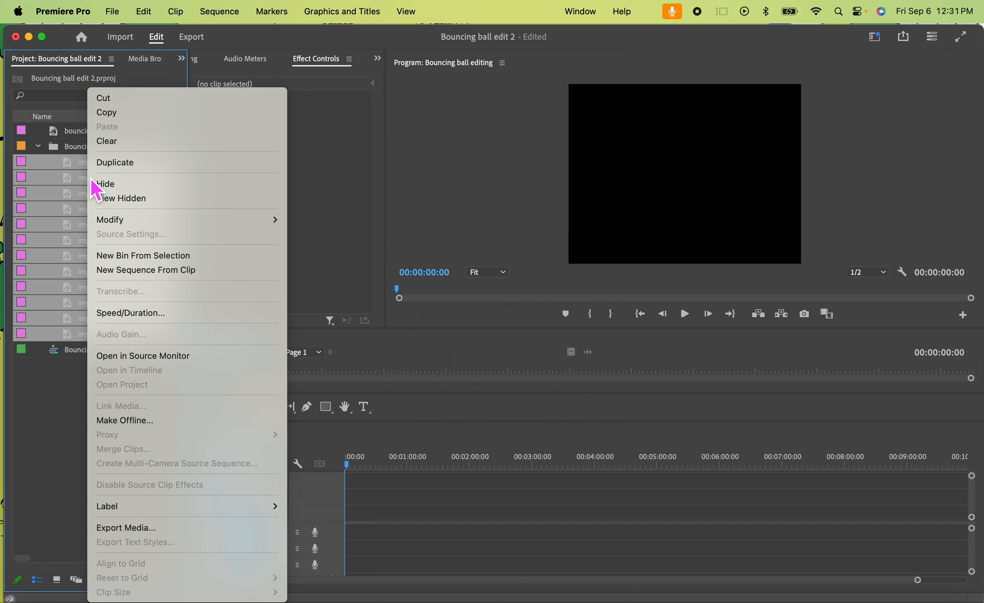
click(139, 316)
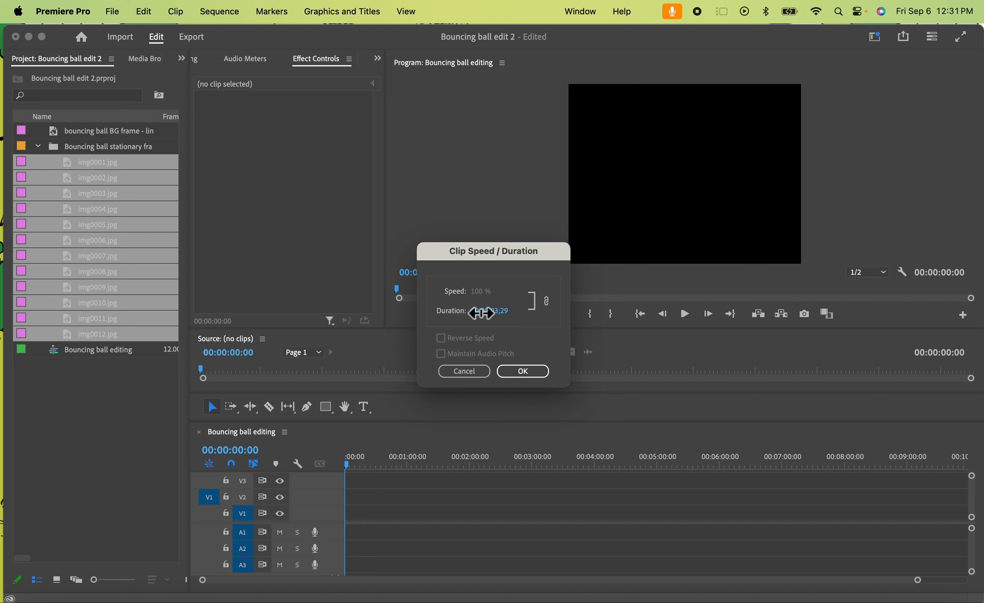
drag(481, 313, 265, 301)
click(523, 371)
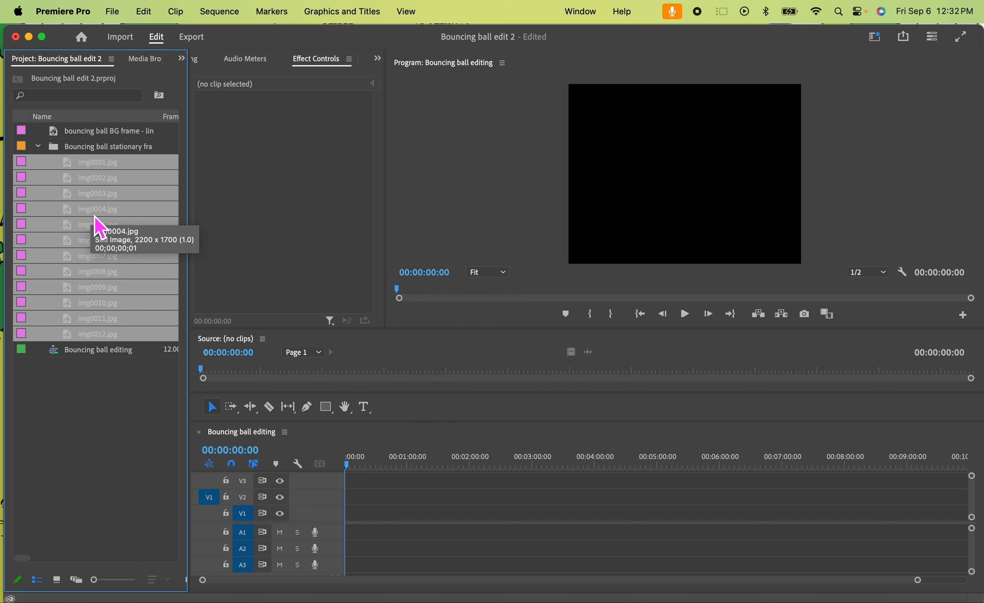
- Place the twelve one-frame images in order at the start of V1, with the timeline scaled to show individual frames
drag(109, 196, 342, 516)
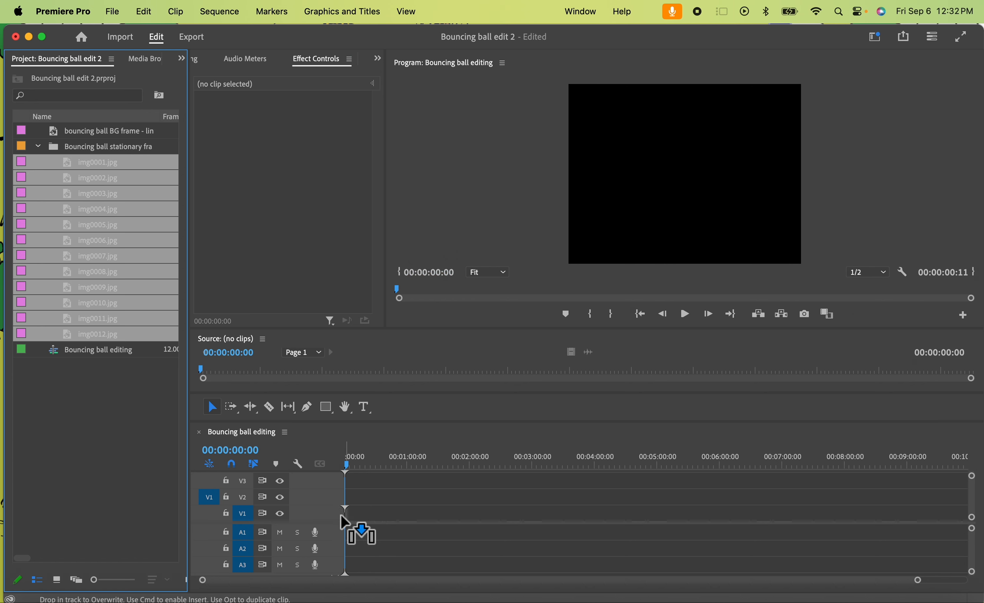
drag(342, 523, 345, 525)
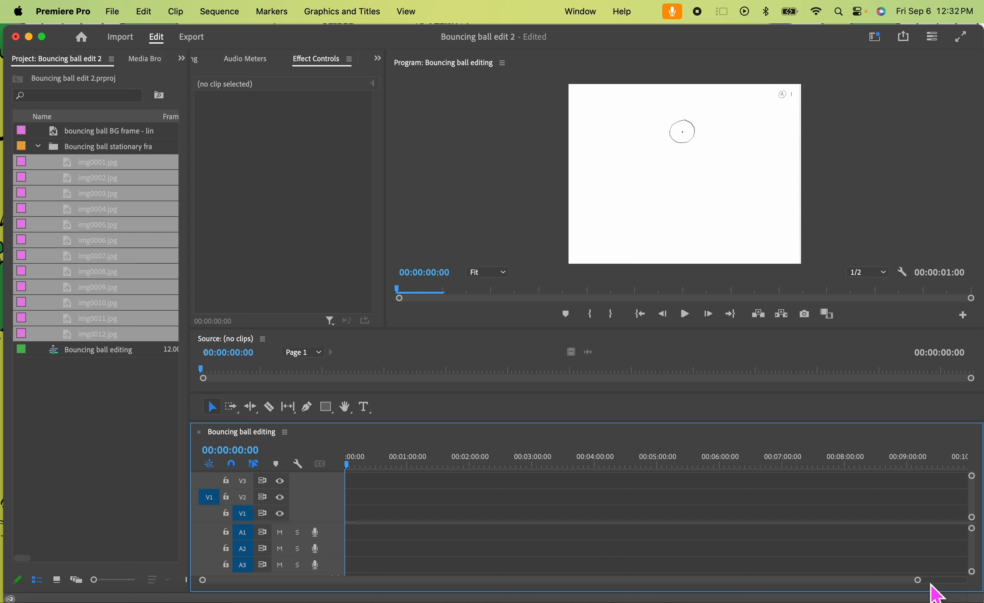
drag(918, 581, 893, 588)
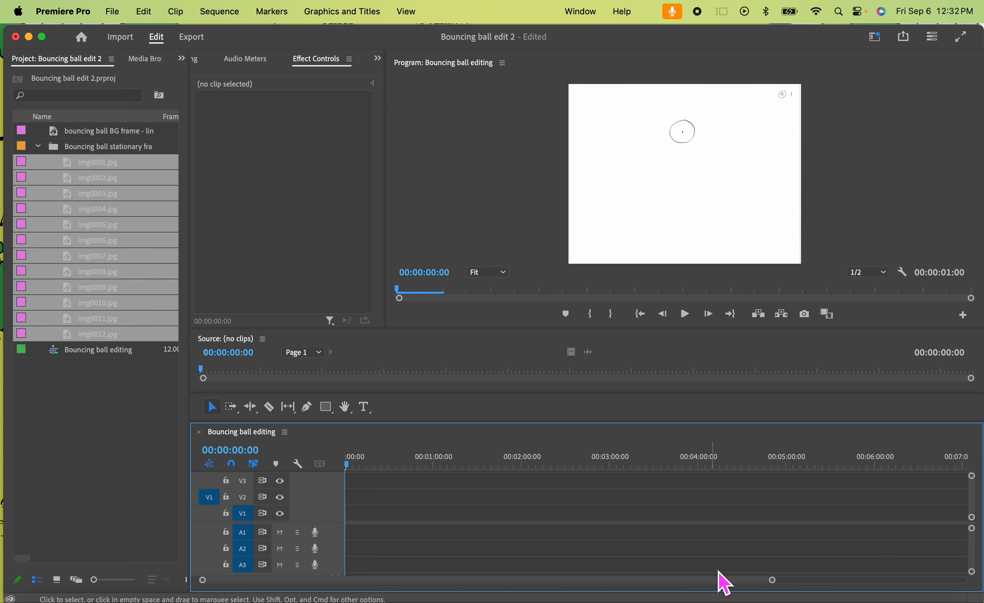
drag(772, 581, 483, 554)
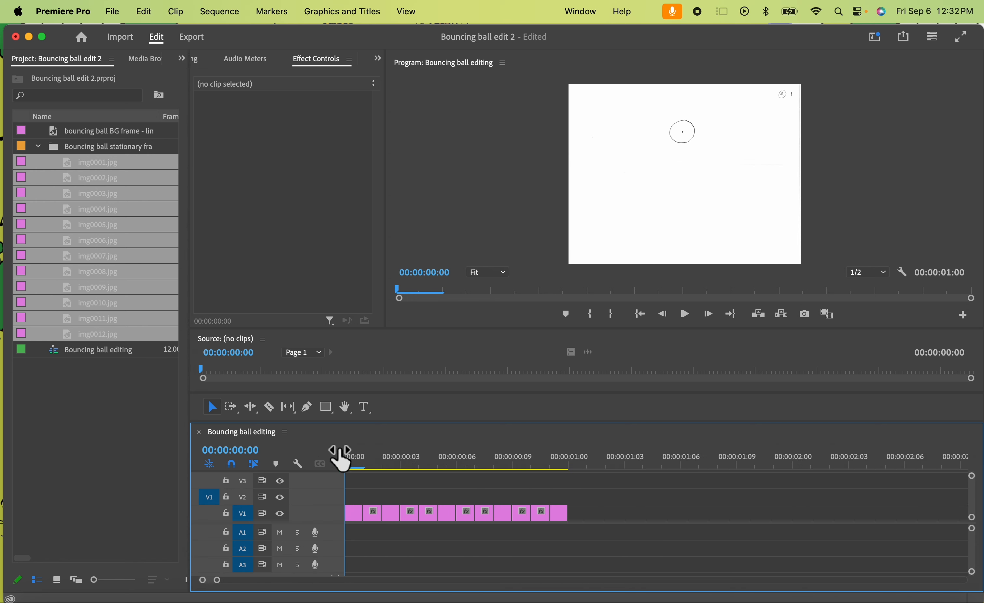
- Play the one-second bounce repeatedly from the beginning to check the ball's motion, then stop playback
key(space)
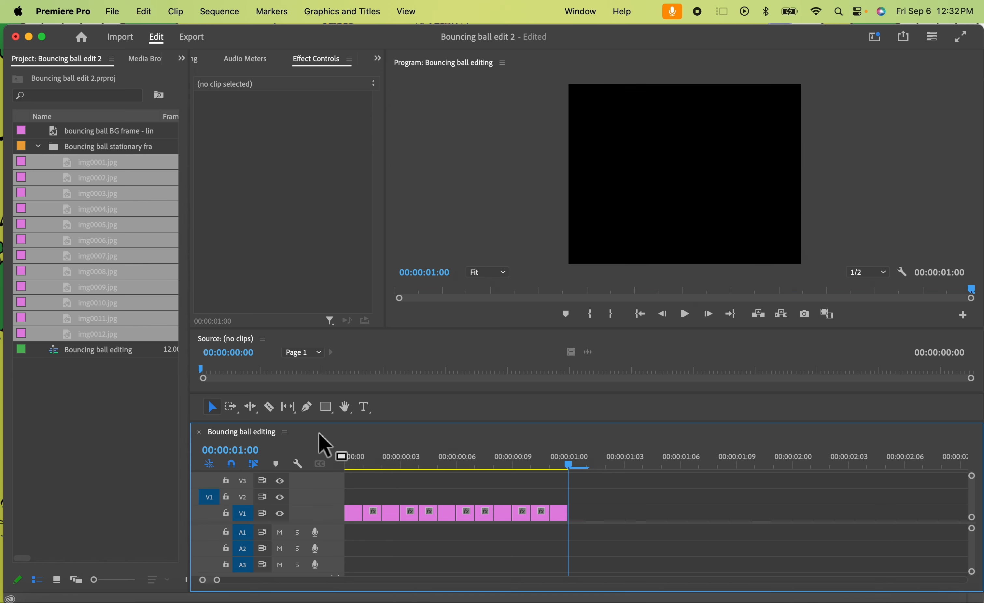
key(space)
key(space)
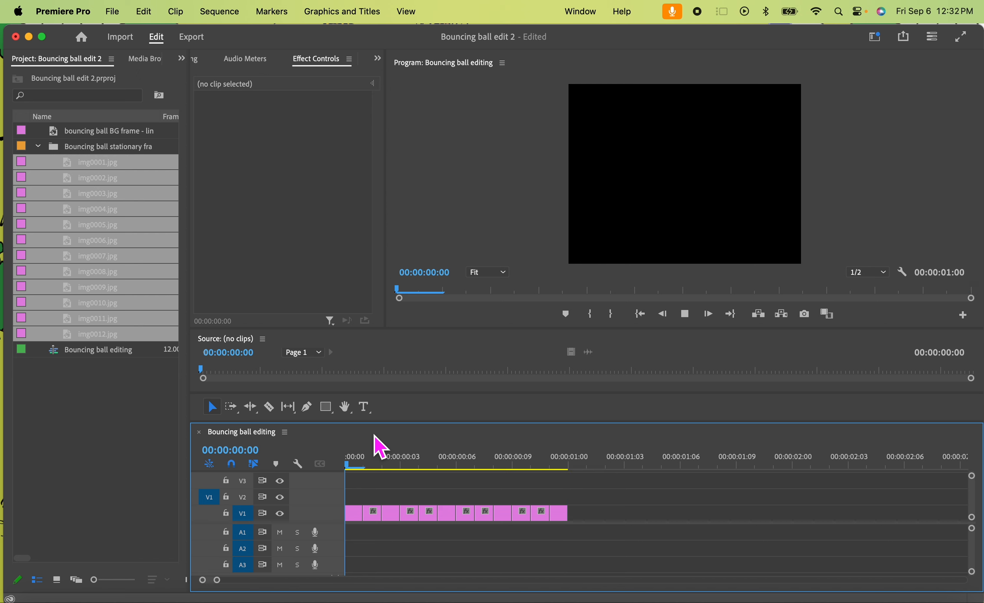
key(space)
key(space)
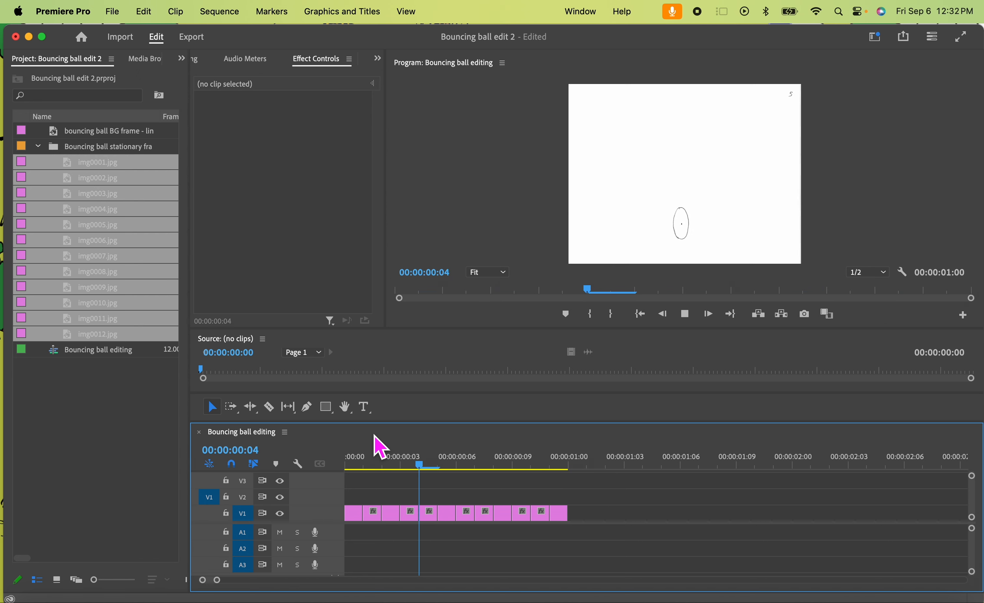
key(space)
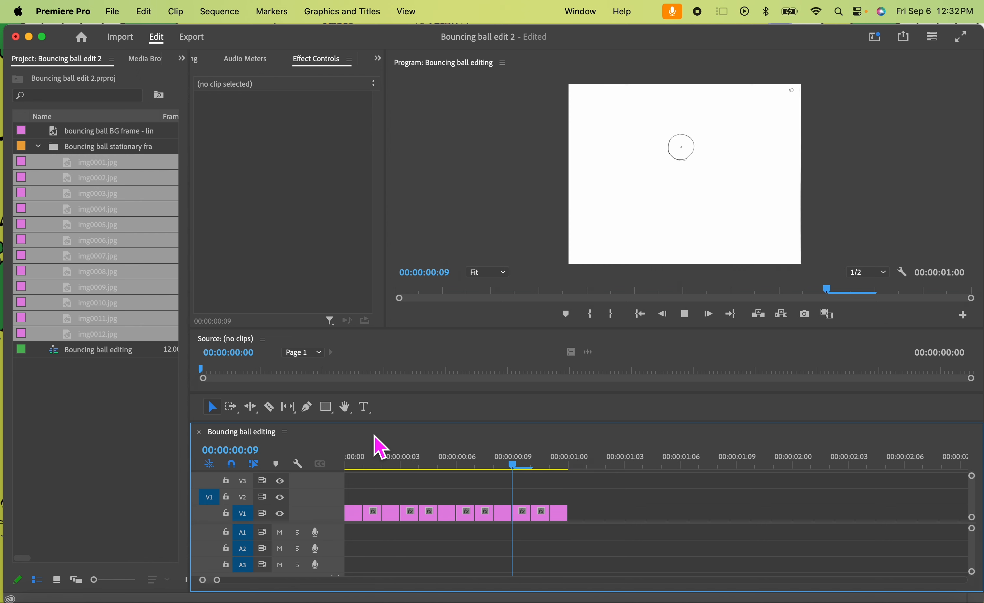
key(space)
key(space)
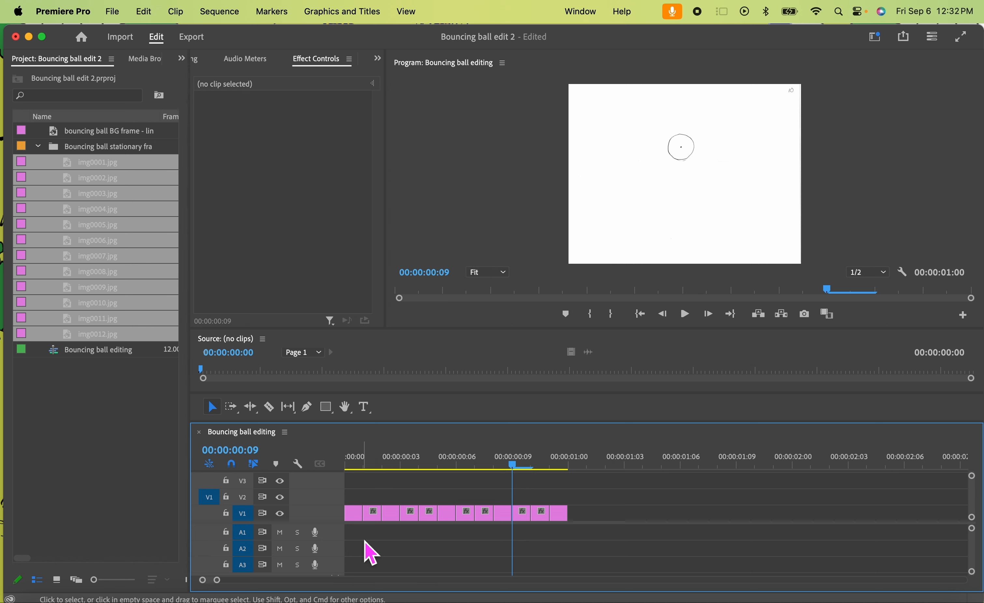
- Copy all twelve frame clips on V1 and paste them four times end to end, starting at 00:00:01:00
click(355, 519)
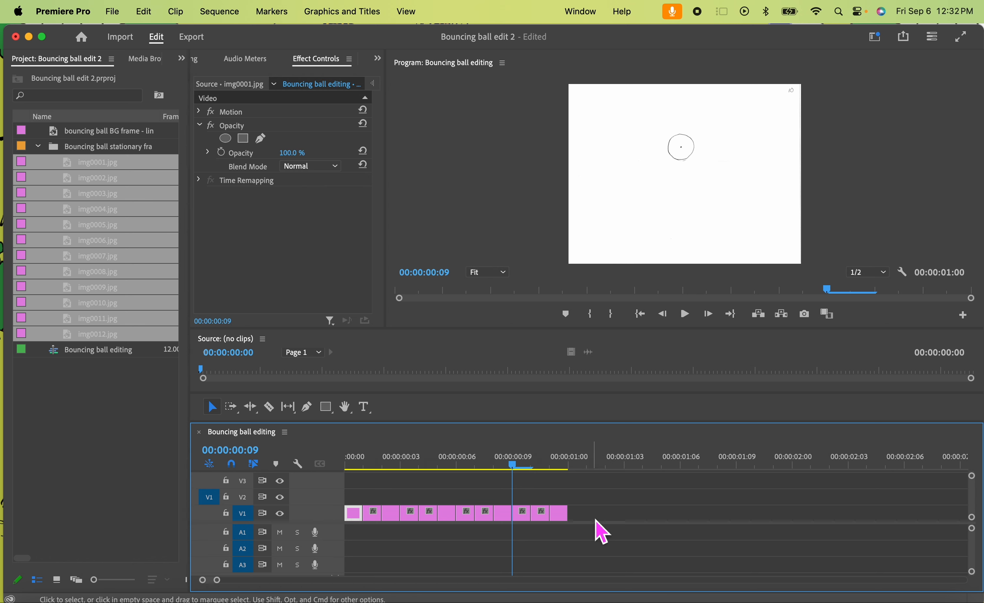
drag(602, 531, 341, 514)
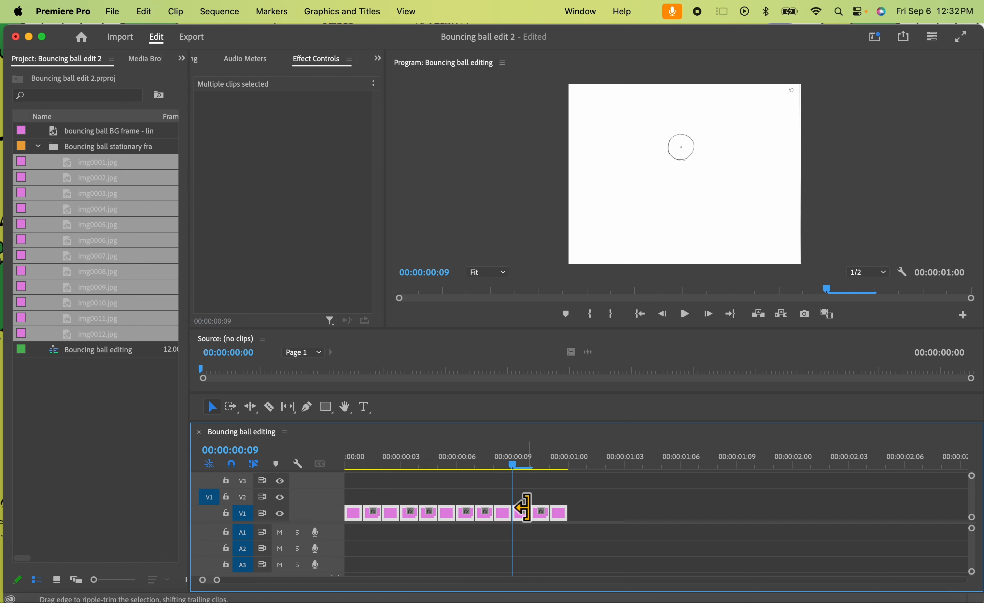
drag(520, 469, 569, 471)
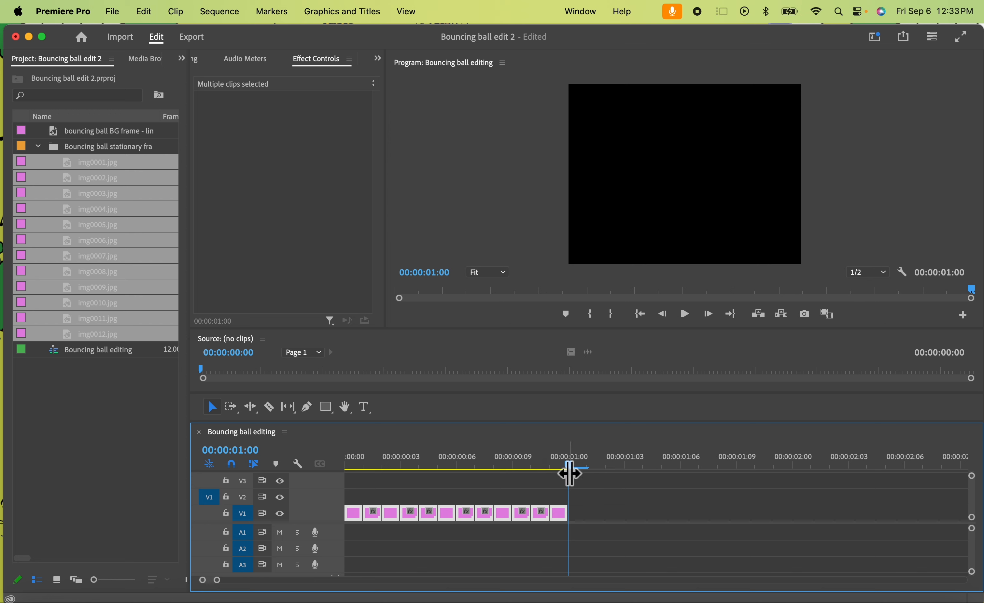
key(super+v)
key(super+v)
key(super+v)
key(super+v)
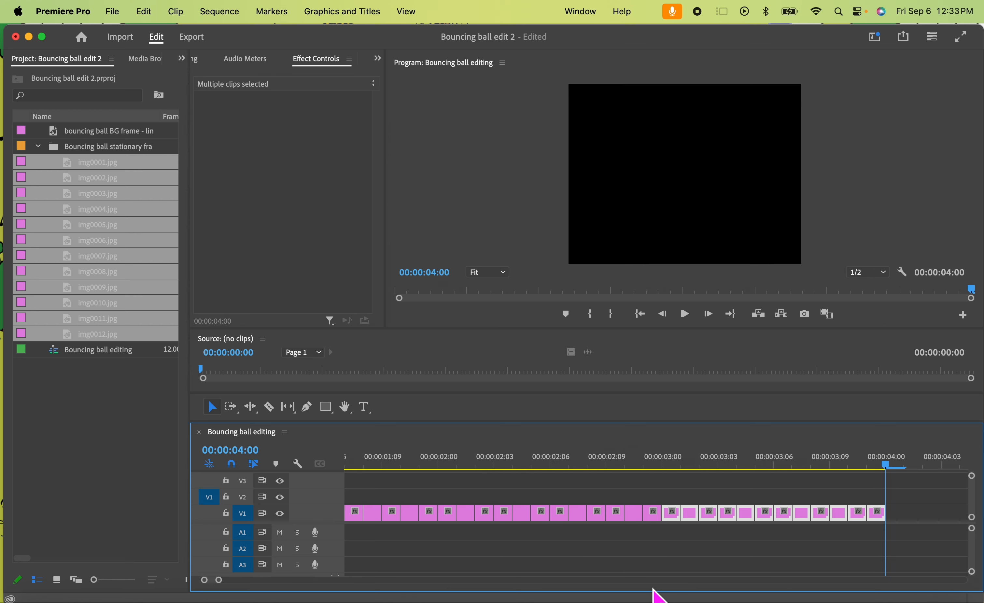
- Play the repeated bounce cycles from the beginning, then stop and return the playhead to the sequence start
drag(665, 474, 65, 448)
key(space)
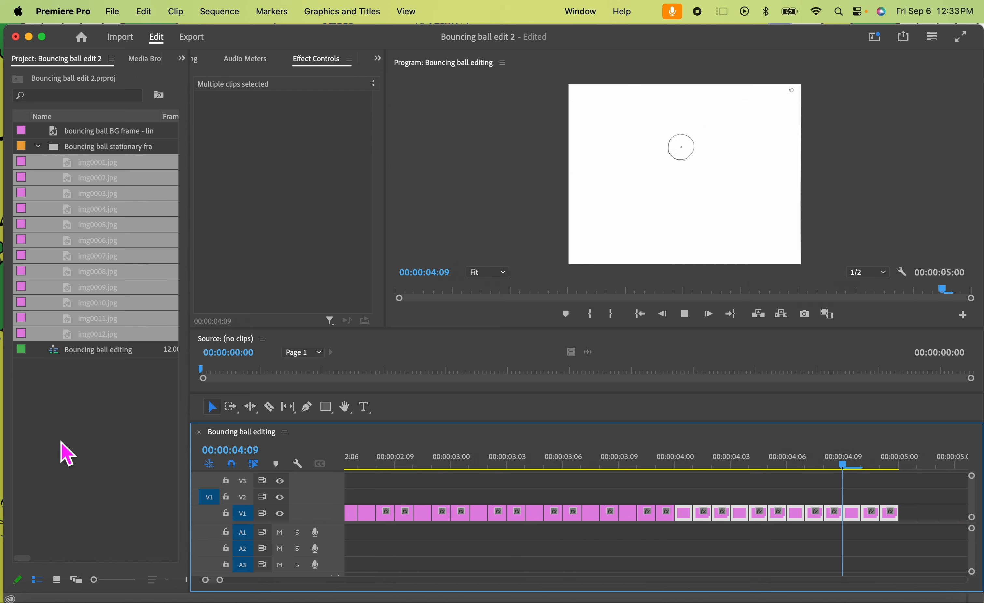
key(space)
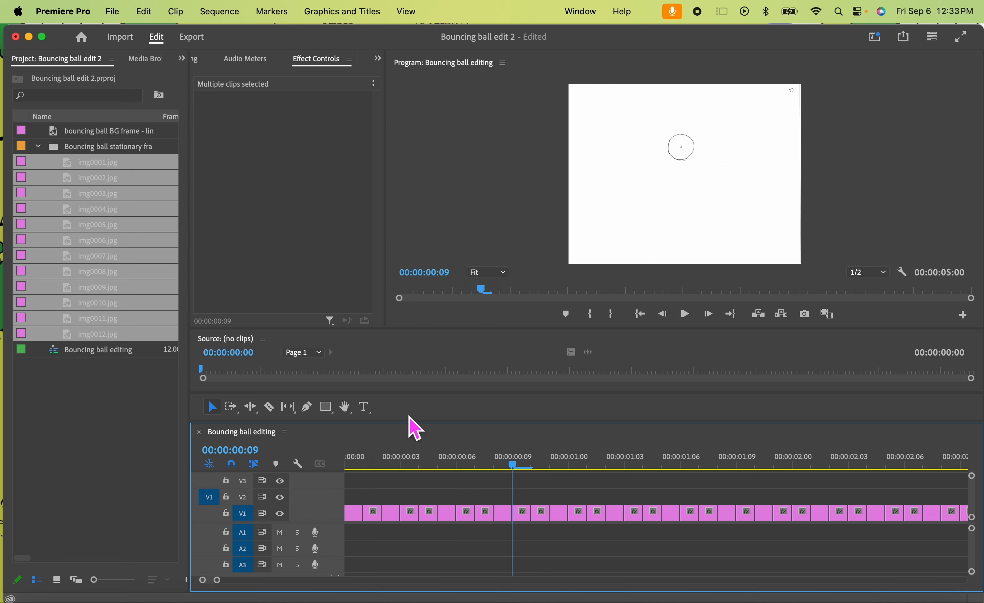
drag(515, 470, 222, 449)
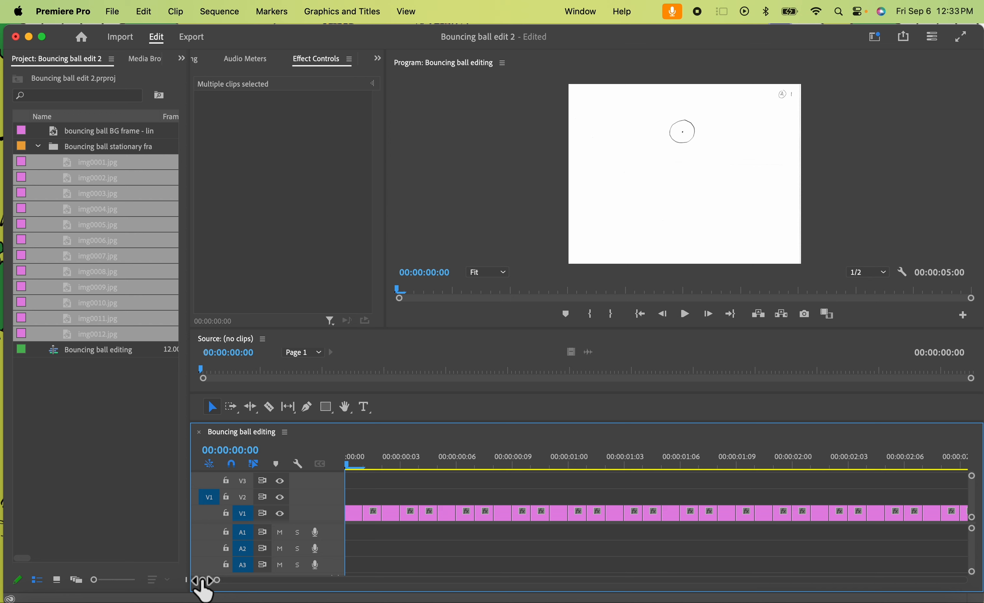
- Try to lengthen the img0012.jpg clip ending at 00:00:02:00 on V1 with the Selection tool
click(390, 516)
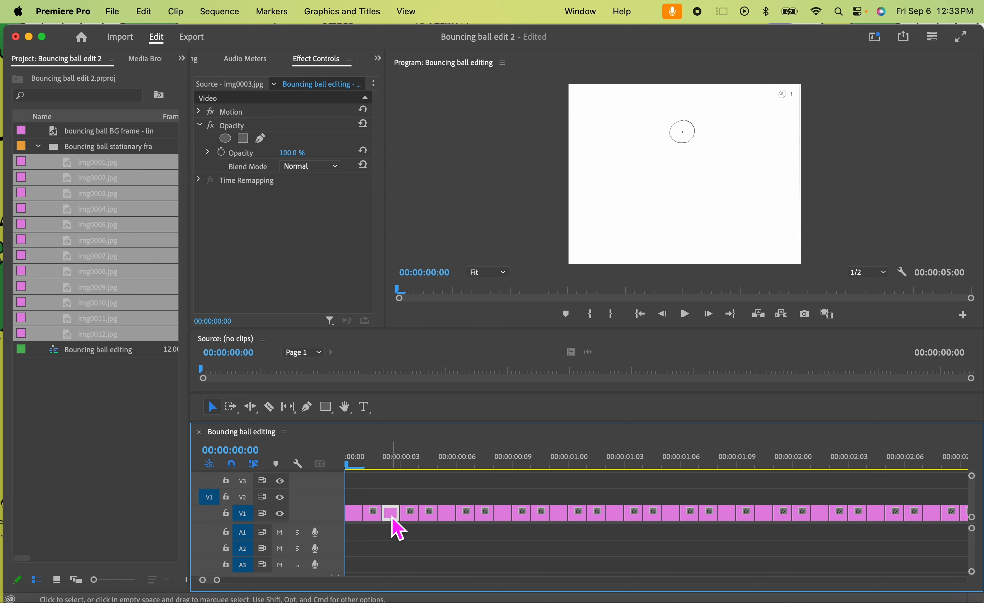
drag(351, 468, 796, 461)
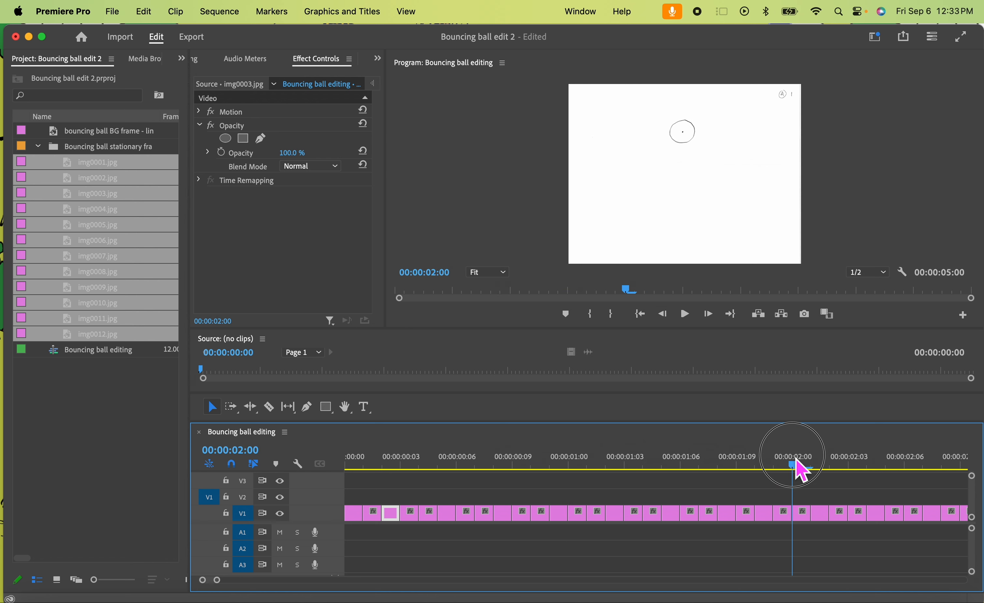
click(787, 518)
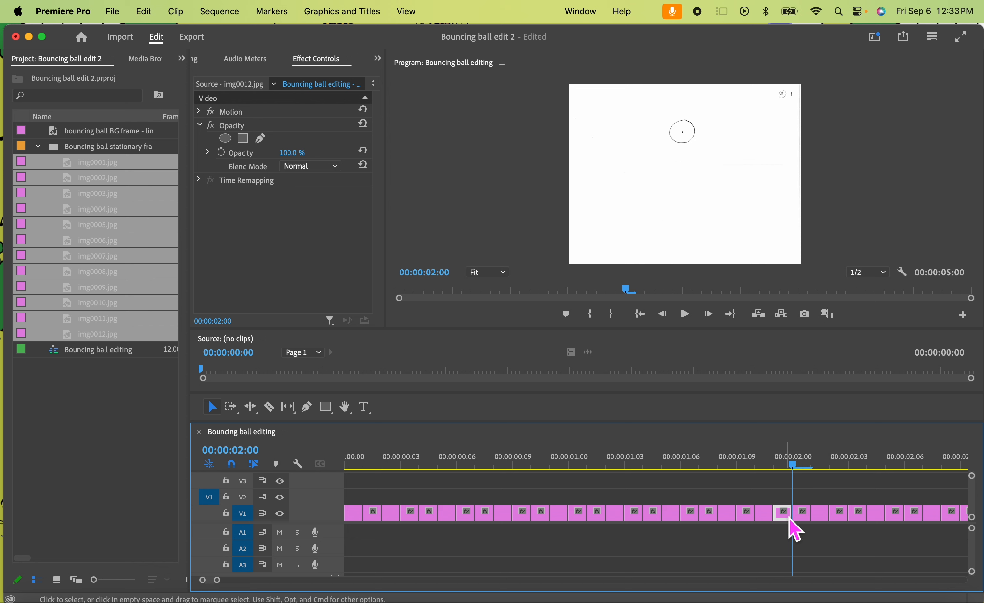
drag(787, 512, 917, 514)
drag(800, 470, 719, 469)
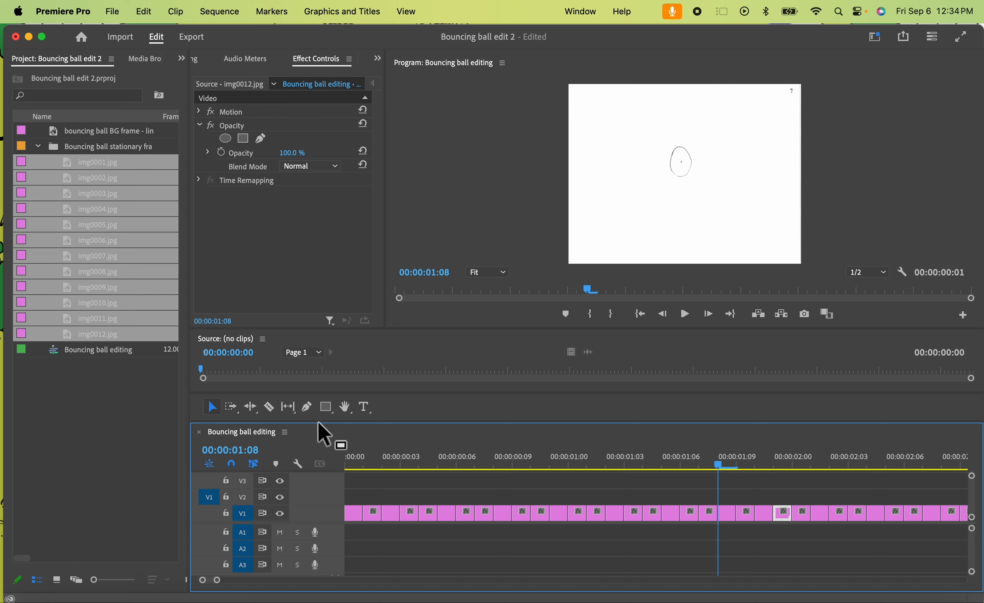
- Extend the end of the second cycle's img0012.jpg clip to 00:00:02:06 with the Ripple Edit tool, shifting the following clips
click(255, 410)
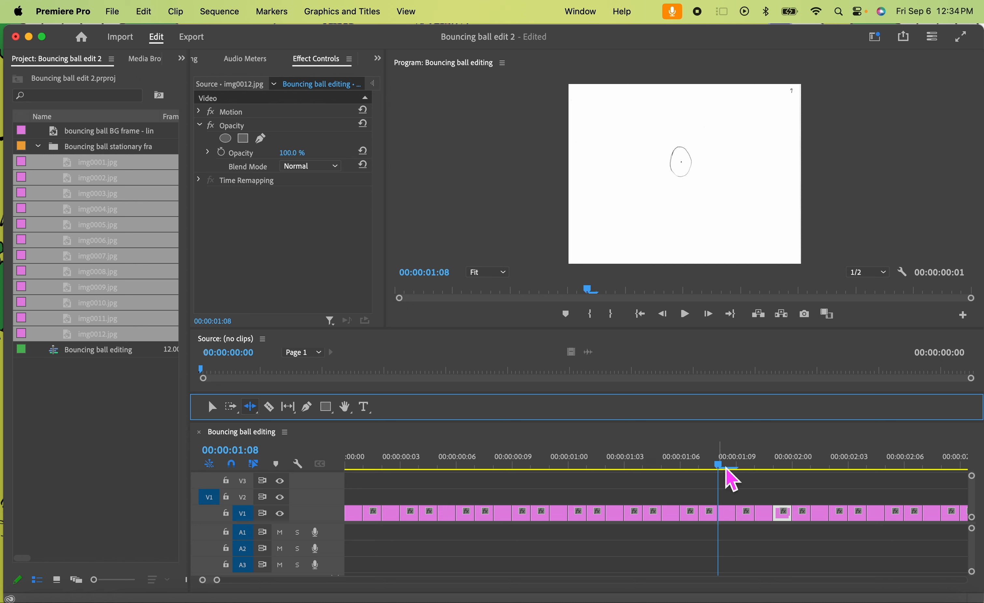
drag(725, 470, 782, 472)
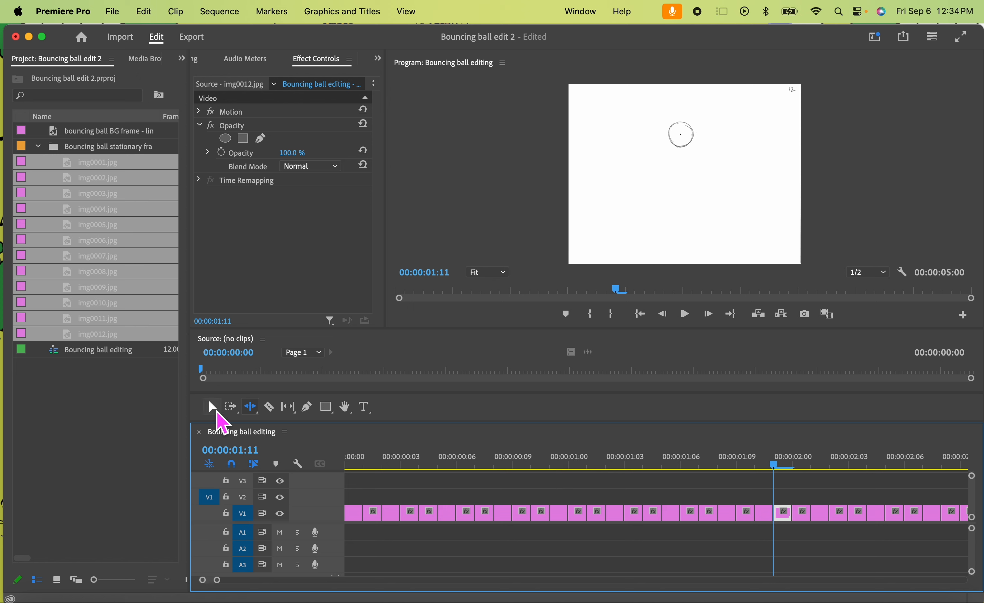
click(212, 408)
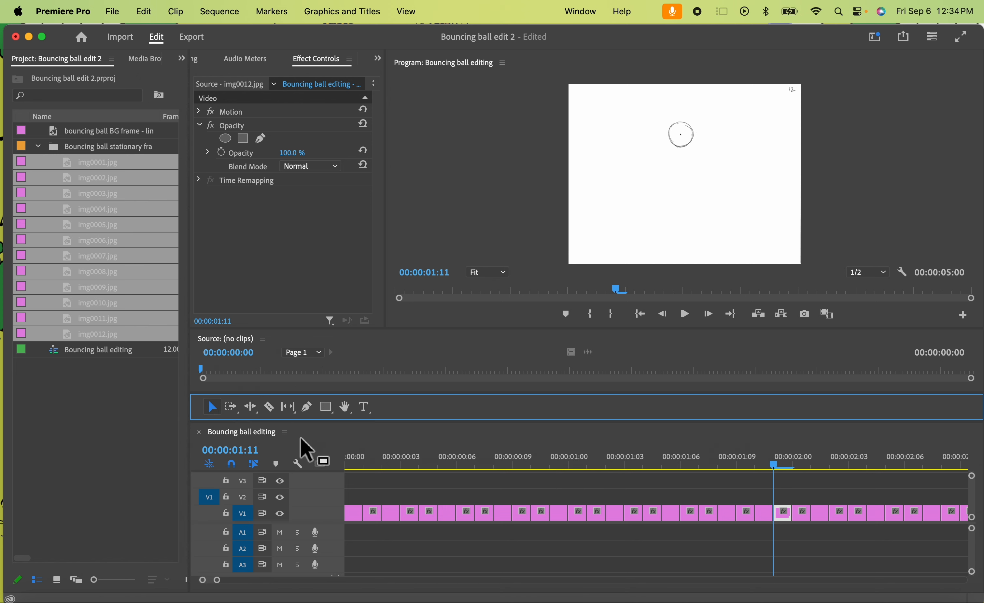
click(251, 407)
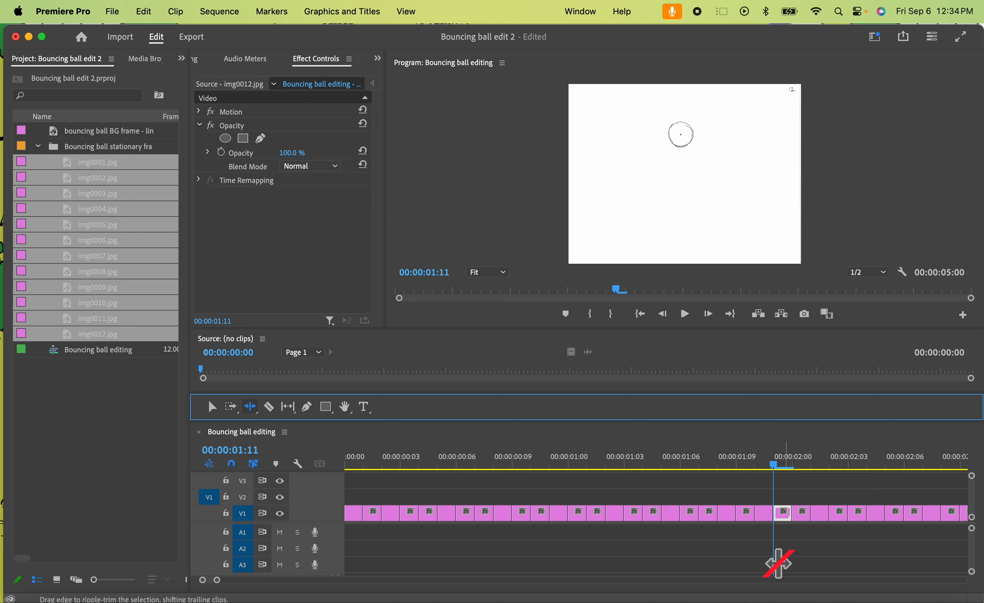
drag(785, 514, 901, 514)
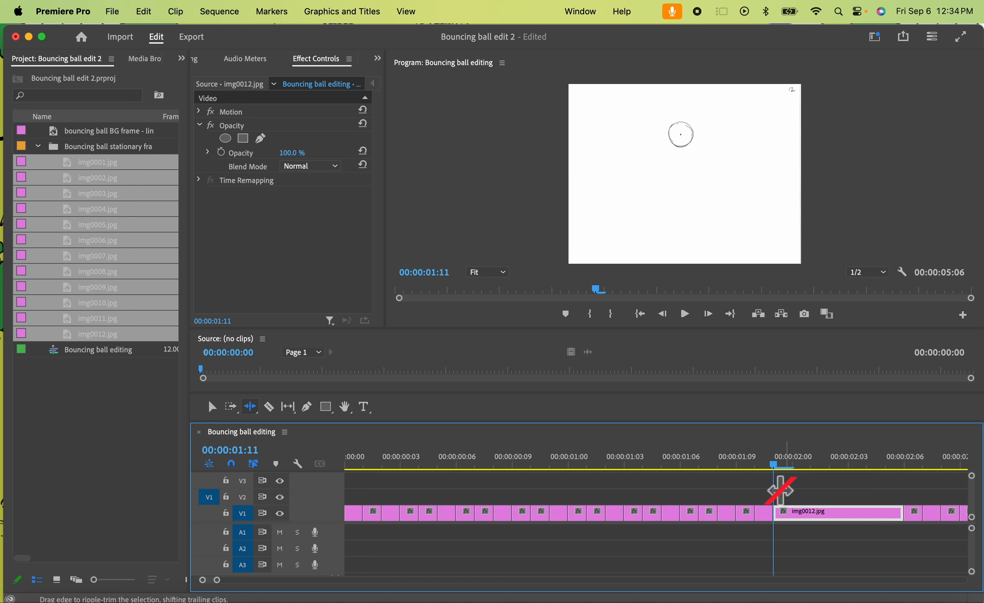
- Shorten the second cycle's extended img0012.jpg clip on V1 with the Ripple Edit tool so that it ends at 00:00:02:03
click(811, 465)
drag(812, 464, 411, 464)
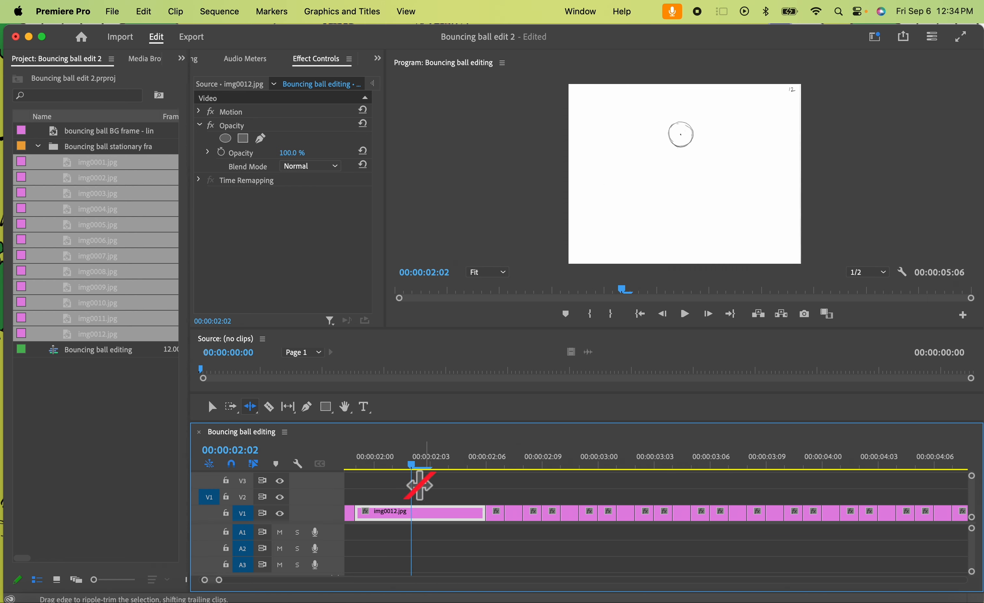
drag(483, 517, 448, 513)
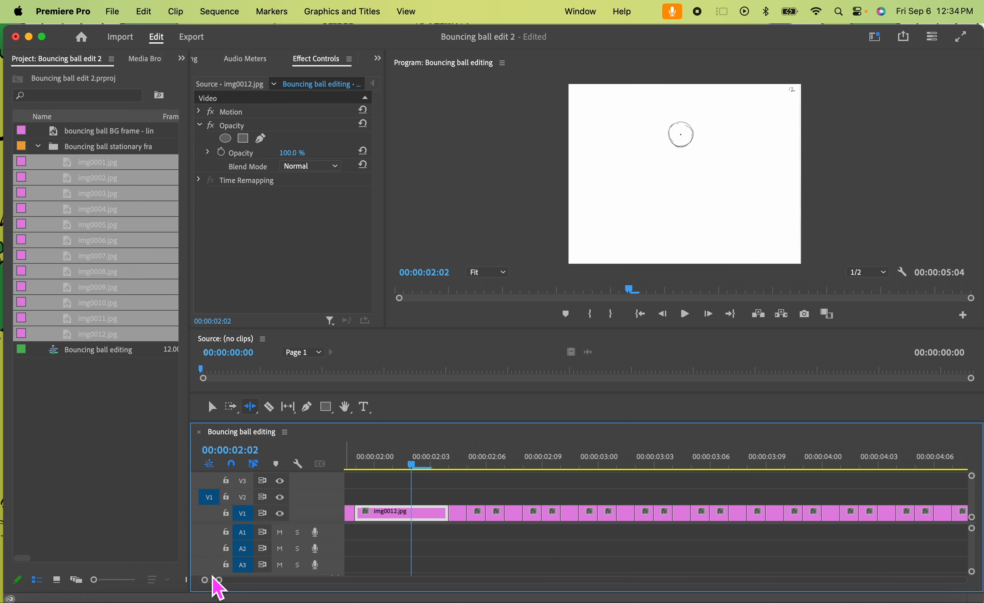
drag(210, 590, 224, 591)
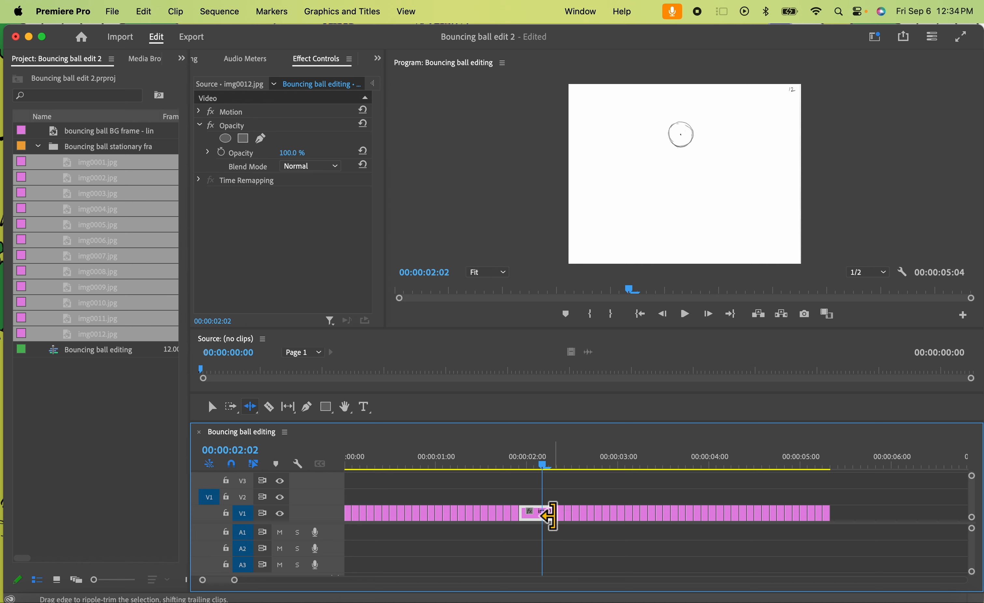
mouse_move(551, 514)
mouse_down()
mouse_move(614, 512)
mouse_move(548, 513)
mouse_up()
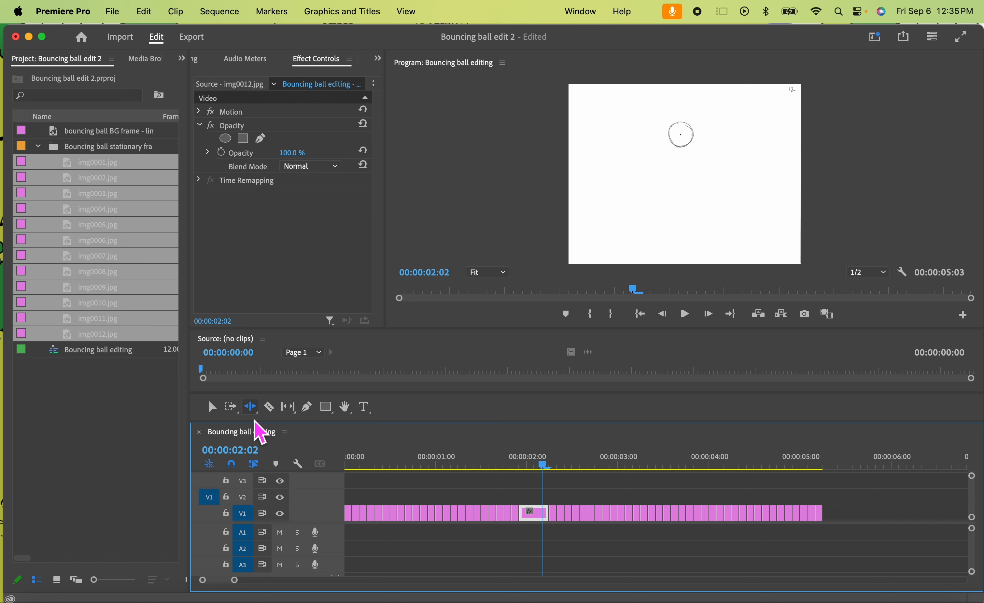
- Select every clip from the extended img0012.jpg onward with the Track Select Forward tool and clear the selection
click(213, 408)
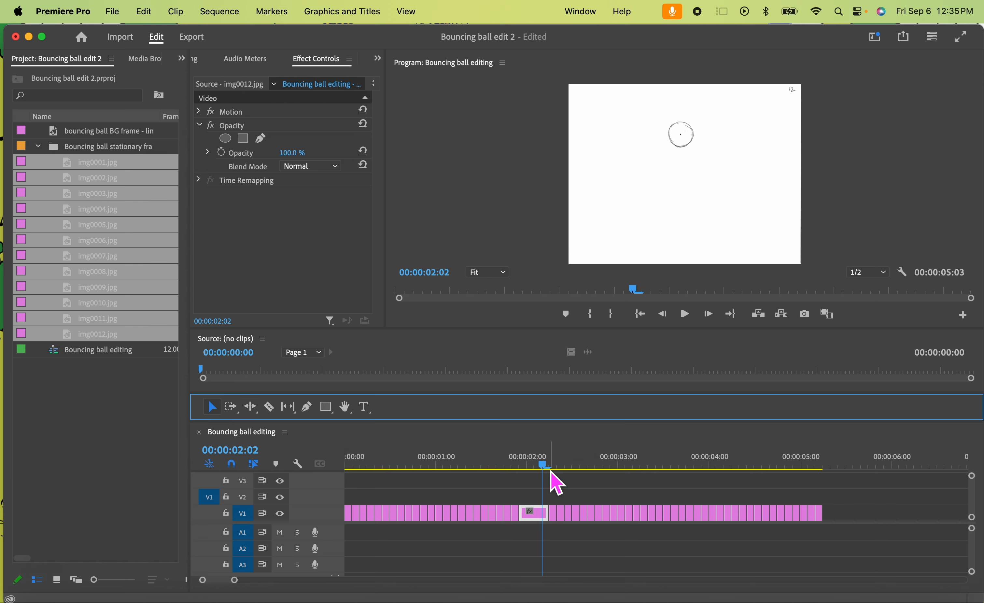
click(235, 411)
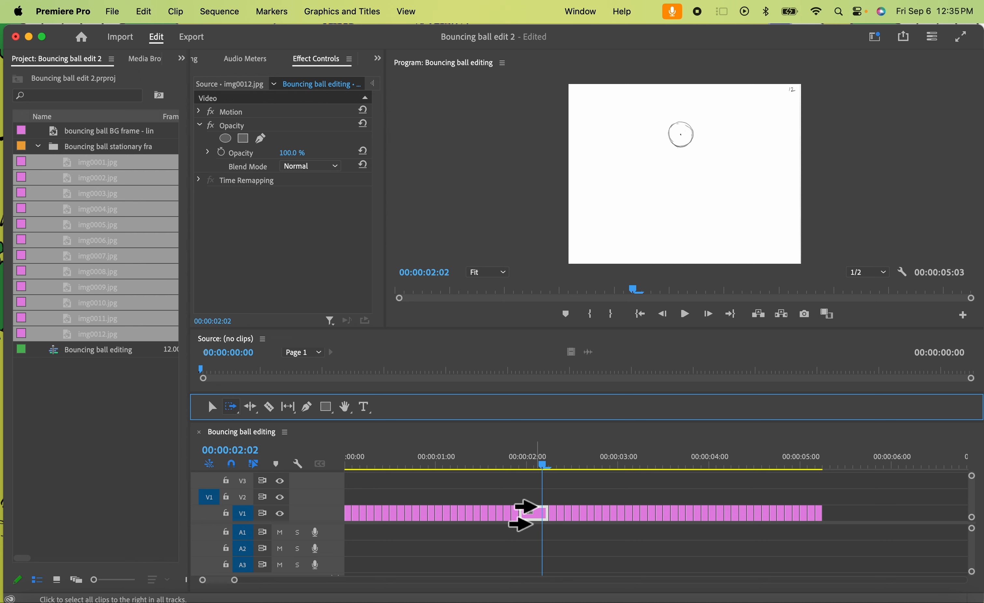
click(523, 516)
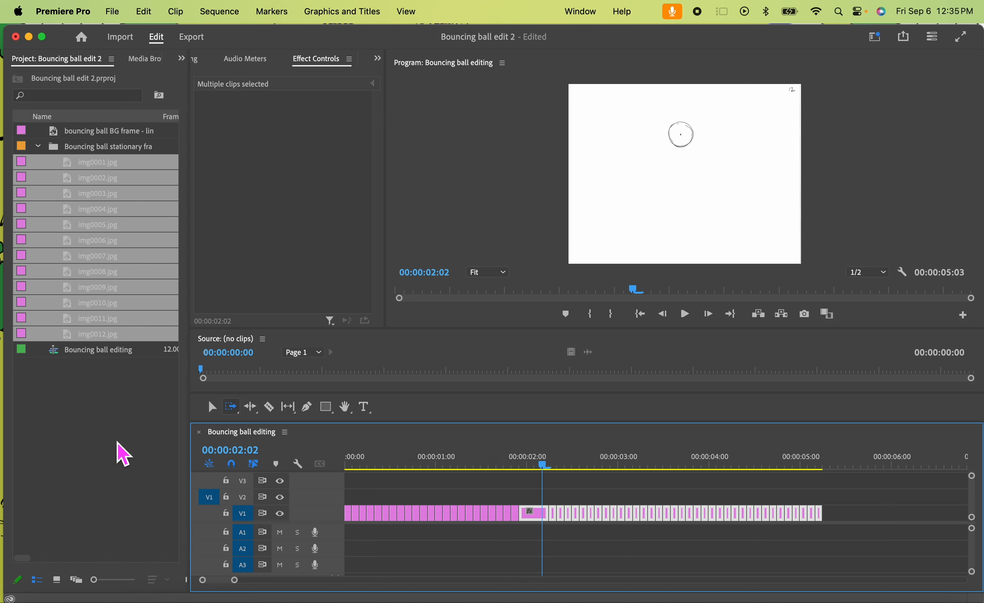
click(211, 406)
click(628, 559)
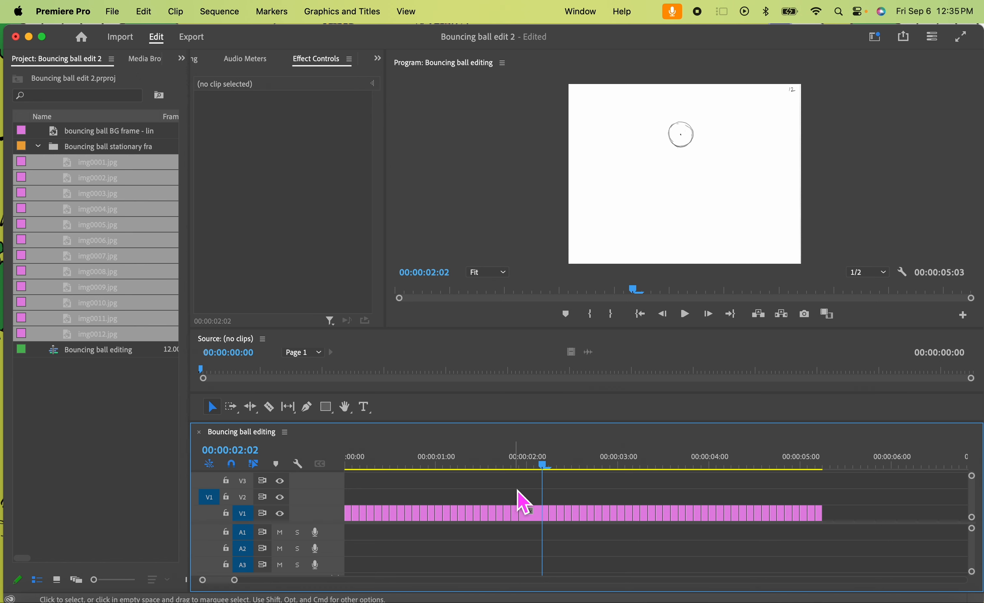
click(532, 496)
drag(535, 511, 501, 491)
- Trim the extended img0012.jpg clip back to one frame with the Ripple Edit tool, closing up the following clips
click(231, 407)
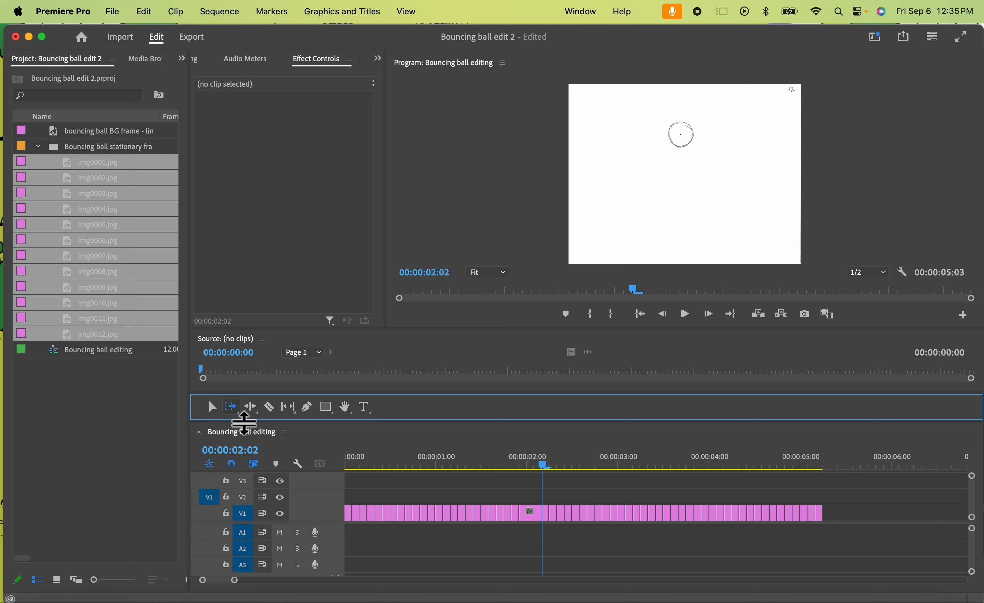
click(252, 407)
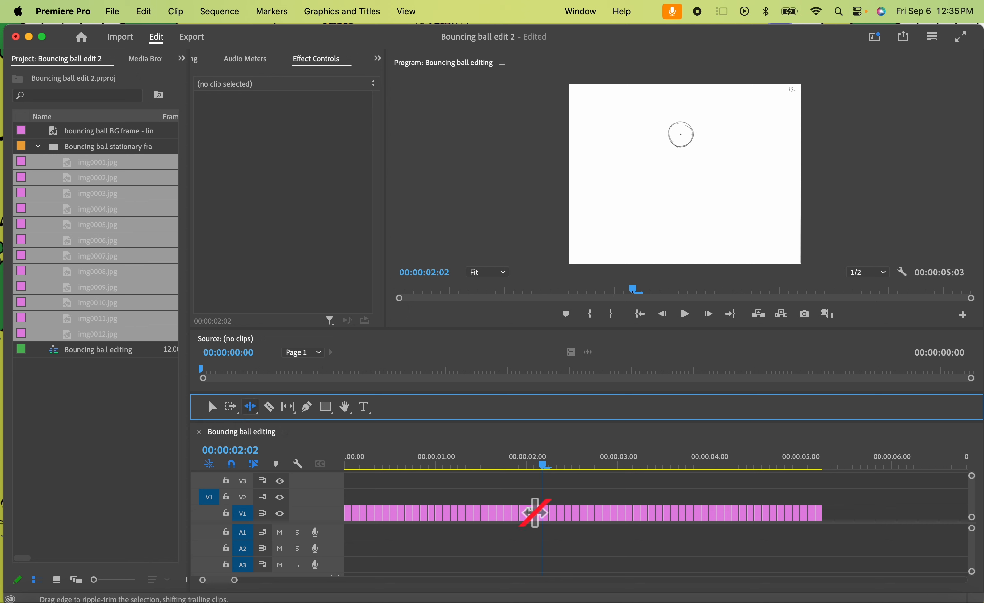
click(541, 511)
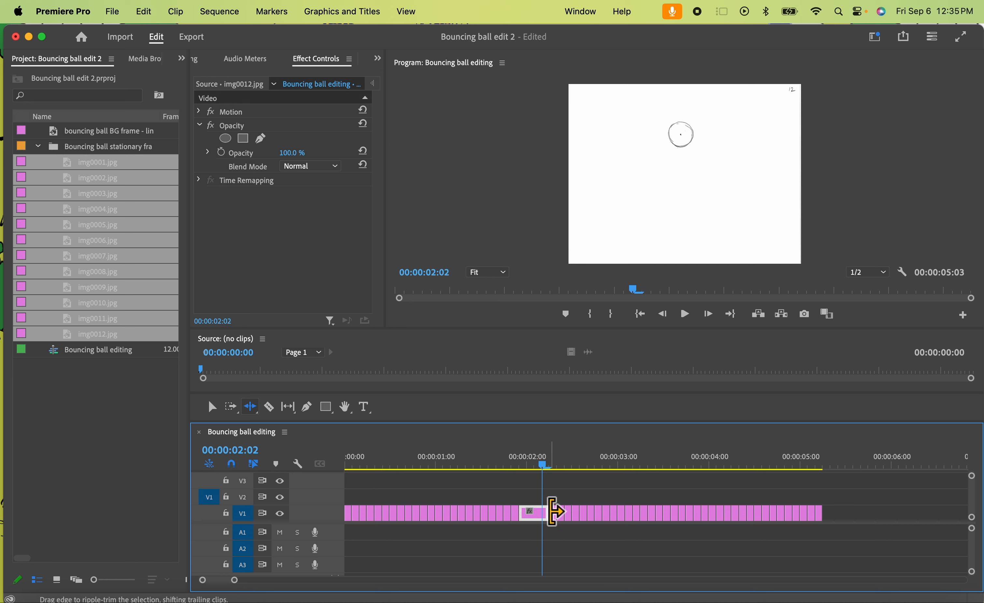
drag(541, 512, 521, 512)
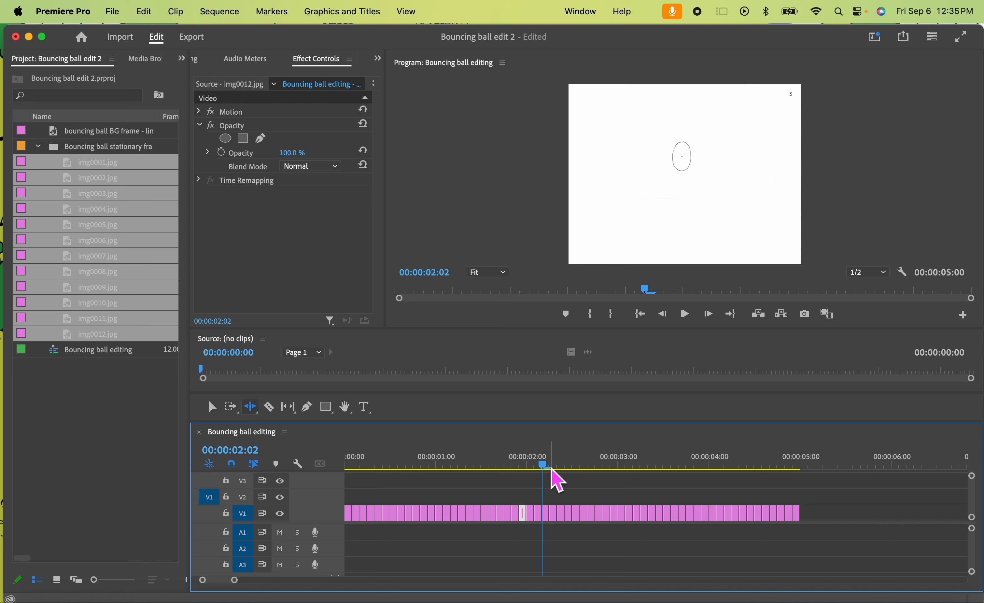
- Play the bounce cycles from 00:00:01:02 with the Selection tool active and stop the playback near 00:00:04:02
drag(521, 463, 451, 468)
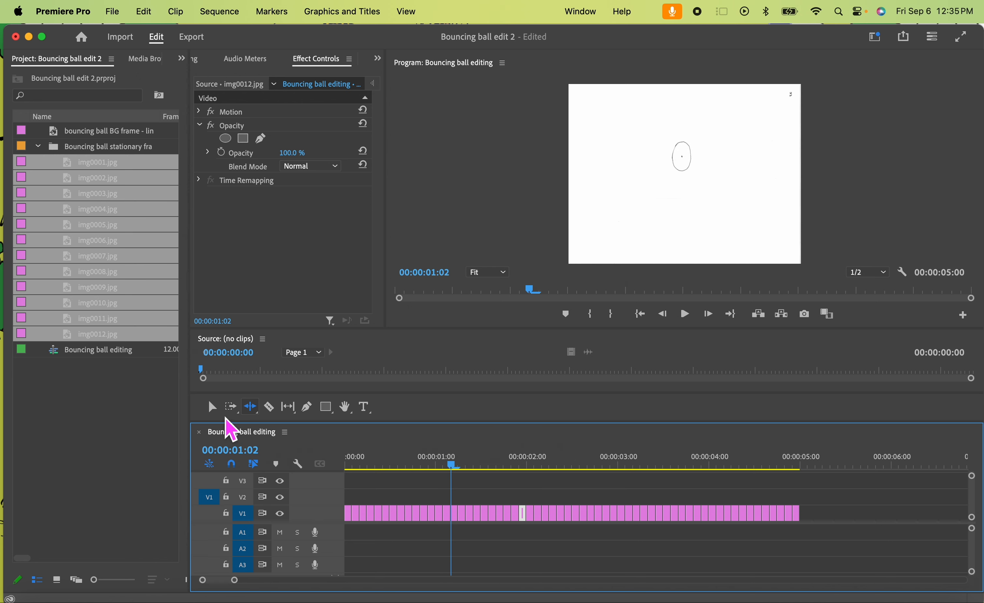
click(211, 407)
key(space)
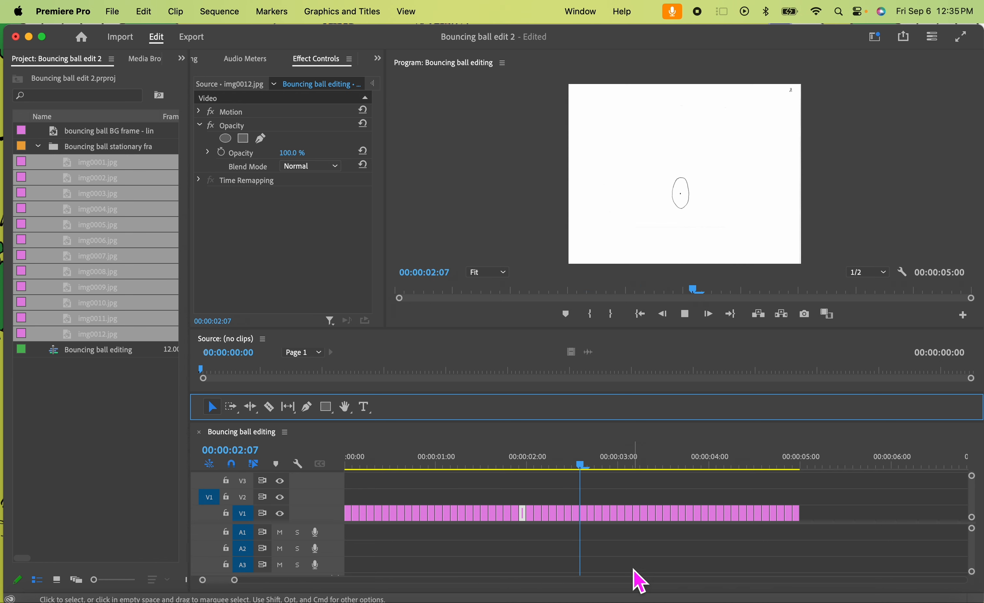
key(space)
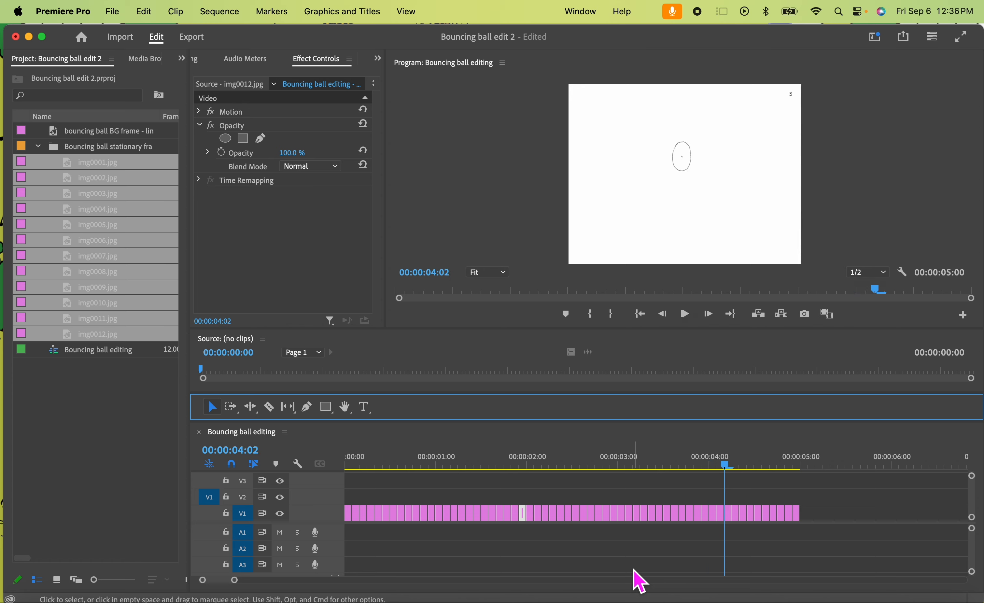
- Inspect the end of the sequence at 00:00:04:11 and bring the playhead back to 00:00:00:03
drag(727, 466, 794, 463)
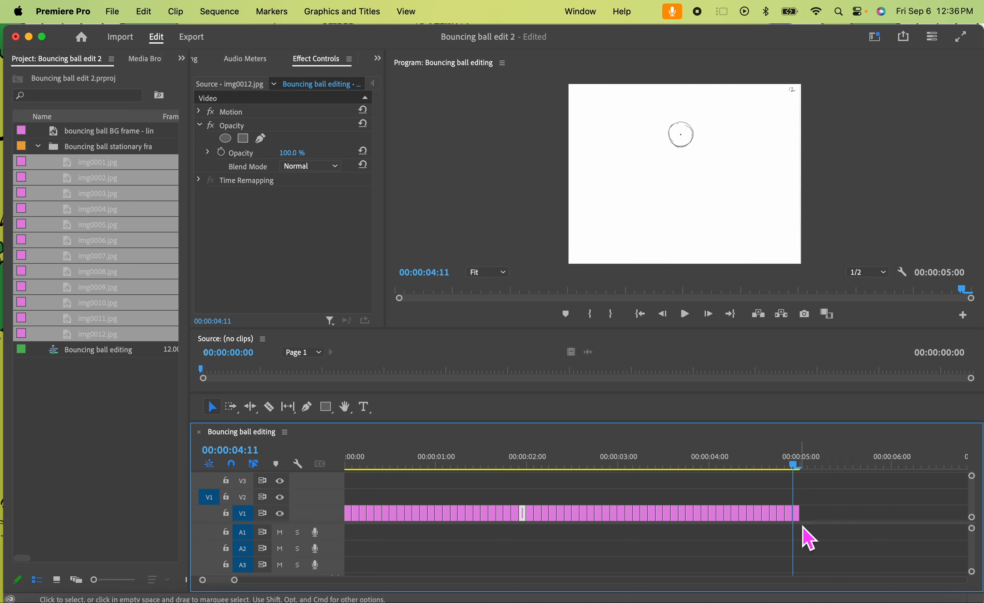
drag(235, 579, 213, 585)
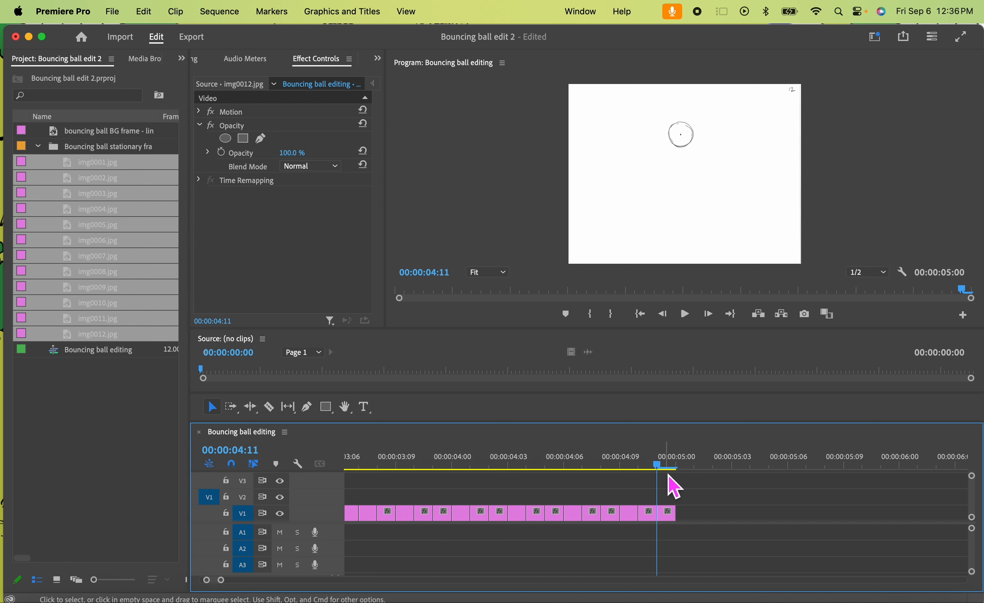
click(652, 471)
drag(652, 473, 83, 484)
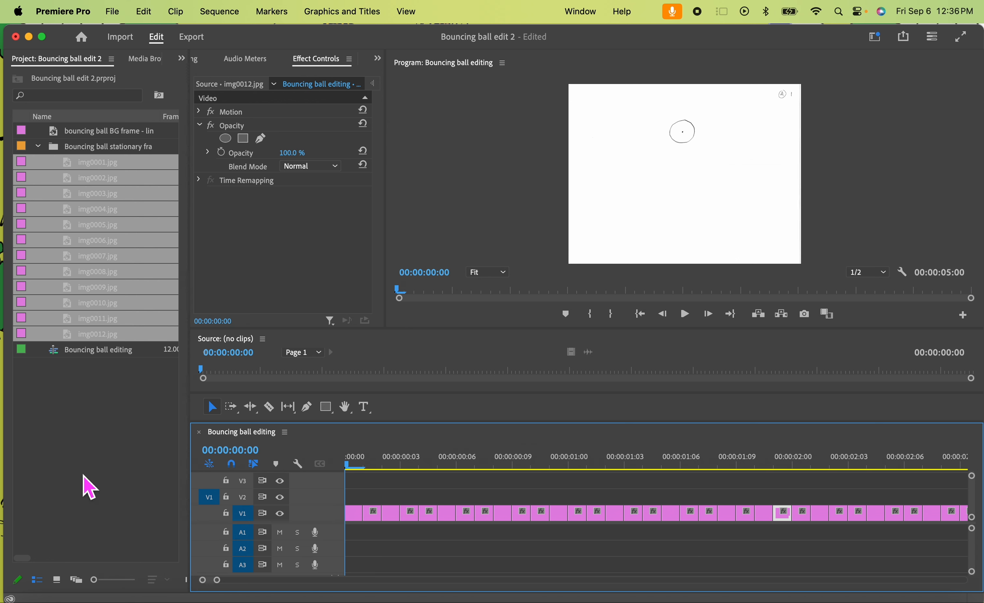
click(400, 464)
- Open bouncing ball BG frame - line.jpg in the Source monitor, enlarge the monitor to view the drawing, and shrink it again
click(123, 460)
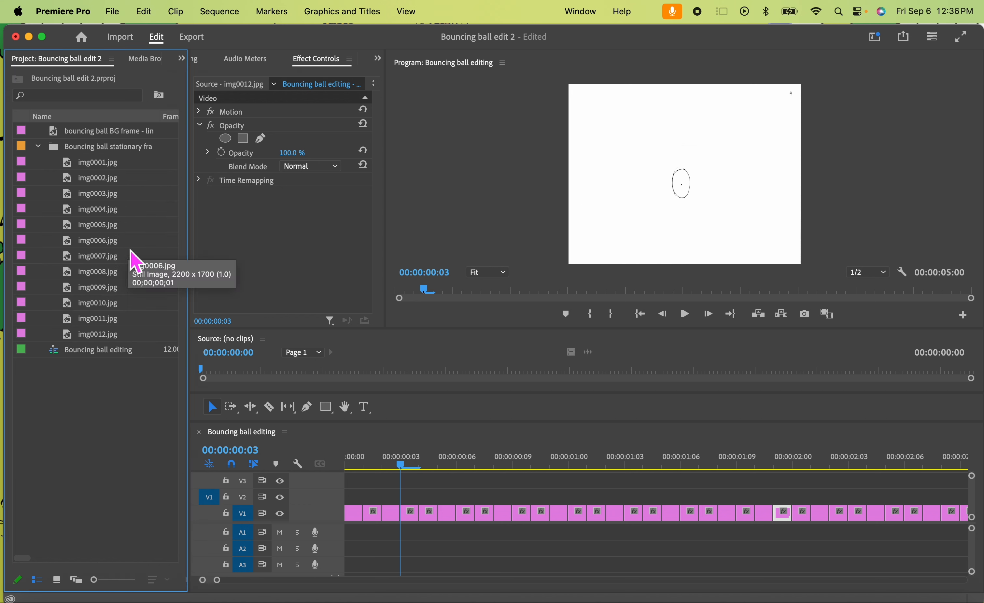
click(108, 129)
click(107, 129)
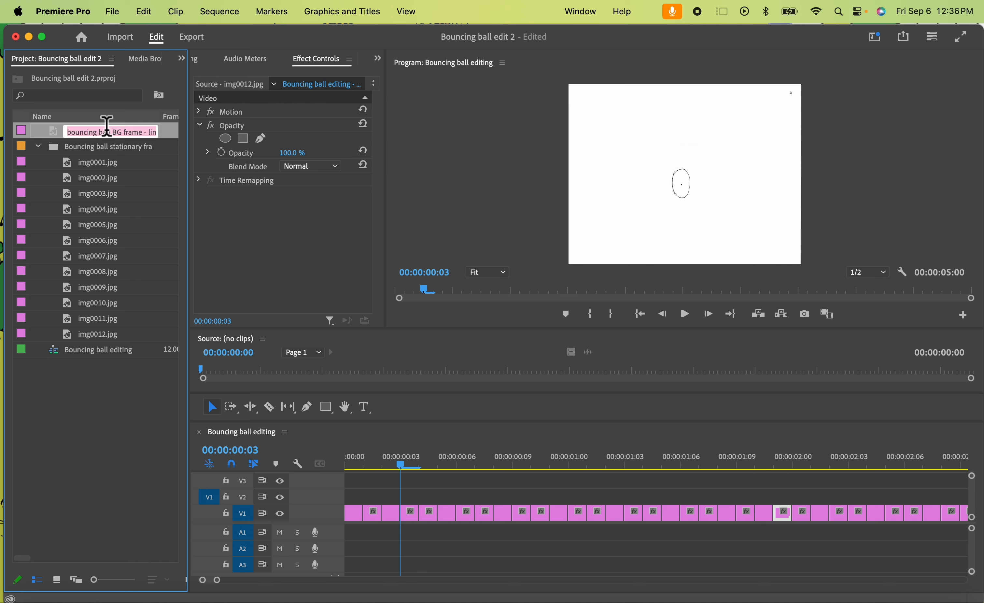
click(89, 208)
double_click(59, 135)
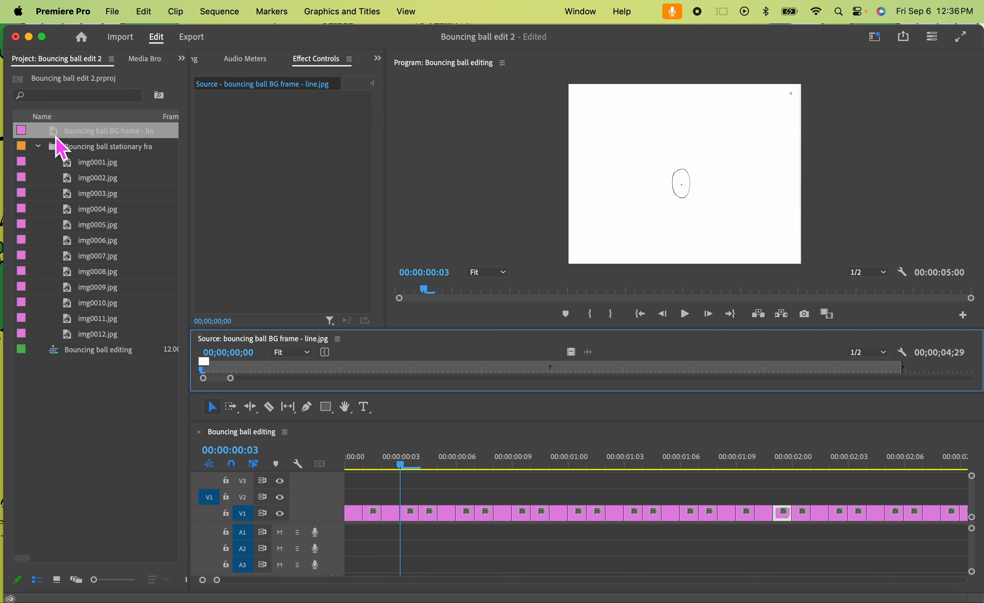
drag(467, 327, 468, 265)
drag(481, 328, 483, 198)
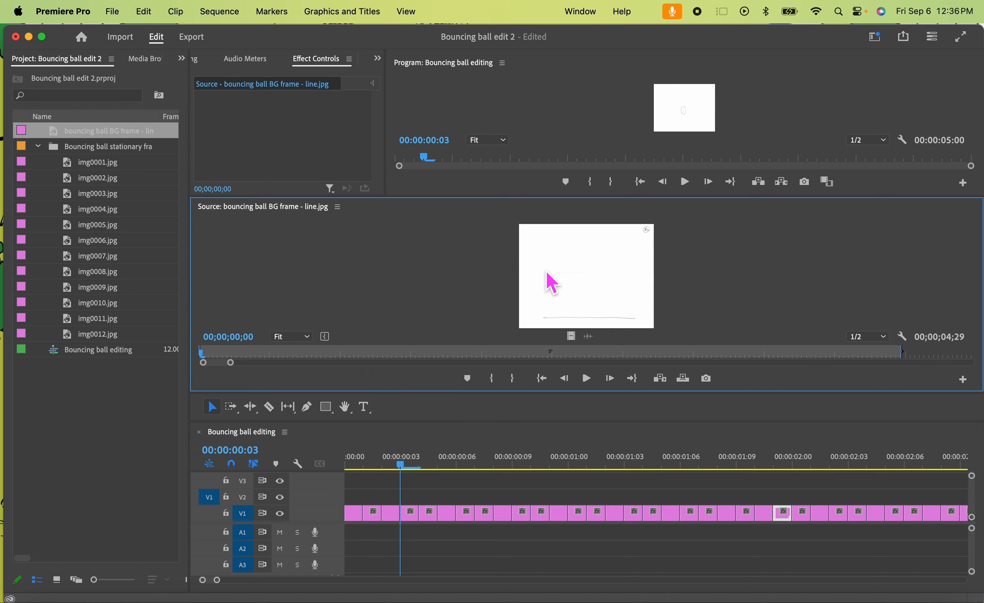
drag(445, 198, 439, 326)
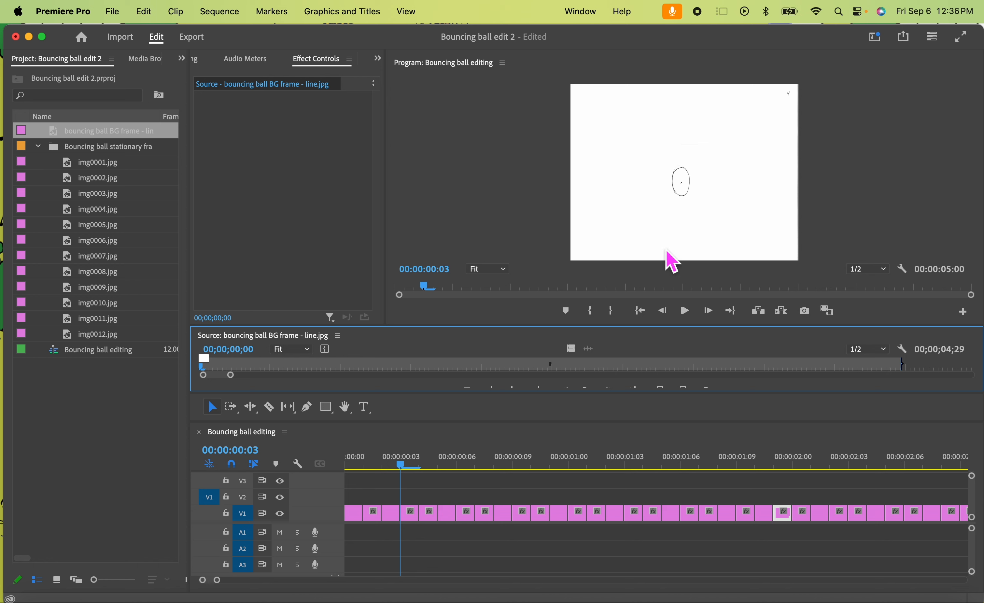
- Place bouncing ball BG frame - line.jpg on V2 at the sequence start, above the ball frame clips
click(81, 130)
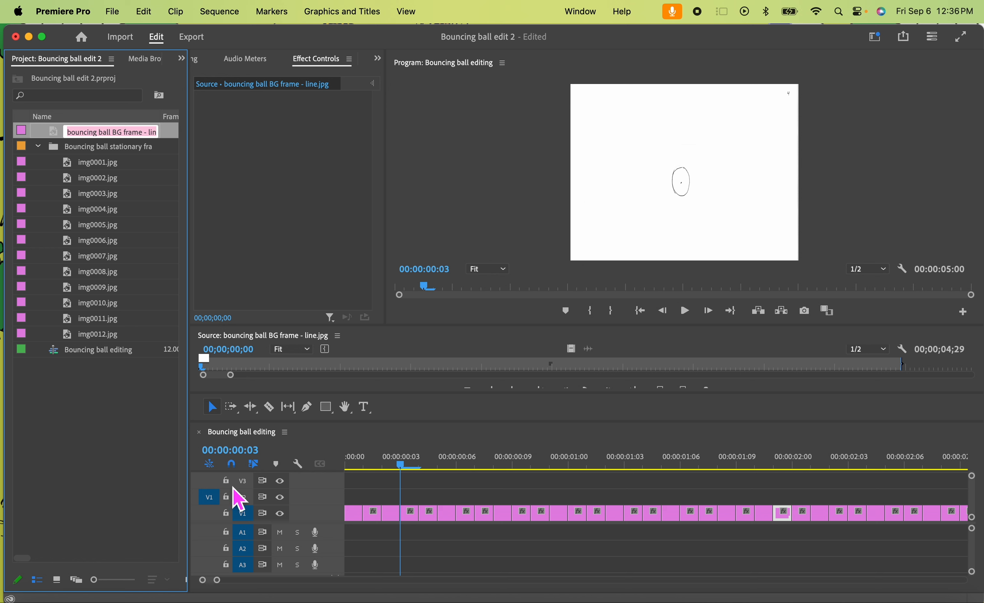
click(146, 212)
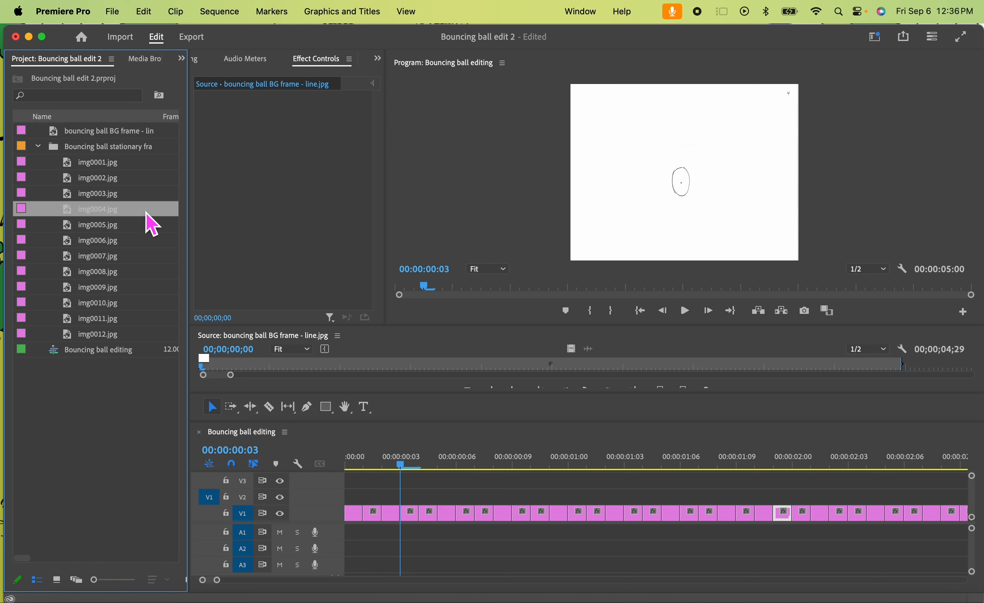
click(104, 137)
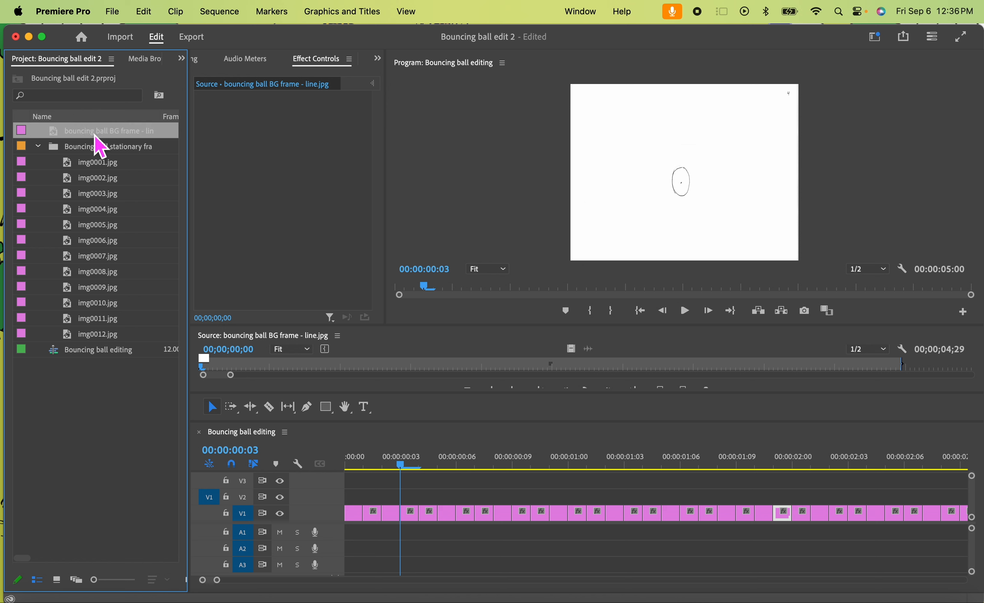
drag(95, 136, 341, 494)
- Play the sequence from the beginning with the background clip on V2, stop, and return the playhead to 00:00:00:00
drag(400, 464, 154, 492)
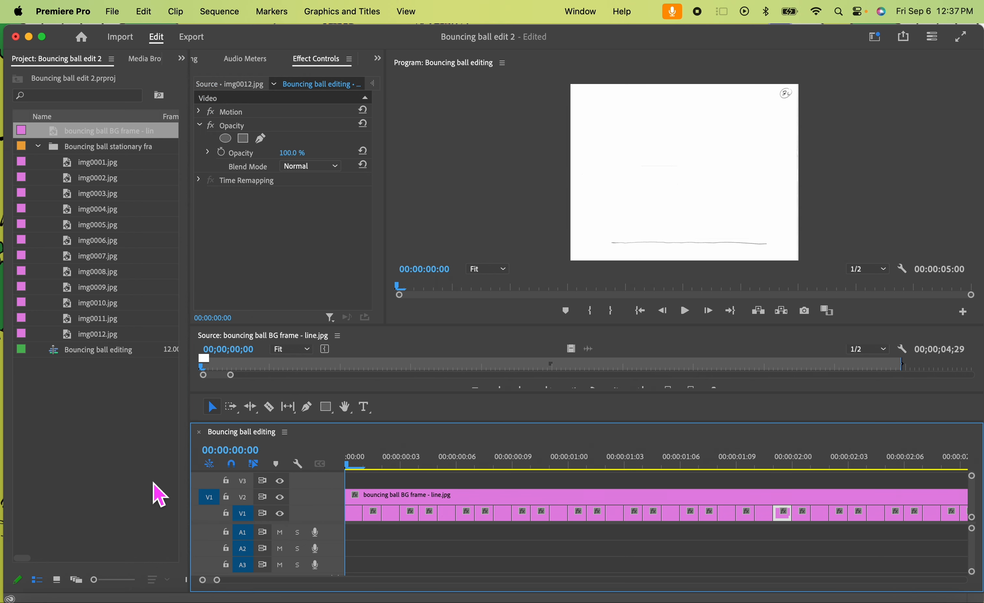
key(space)
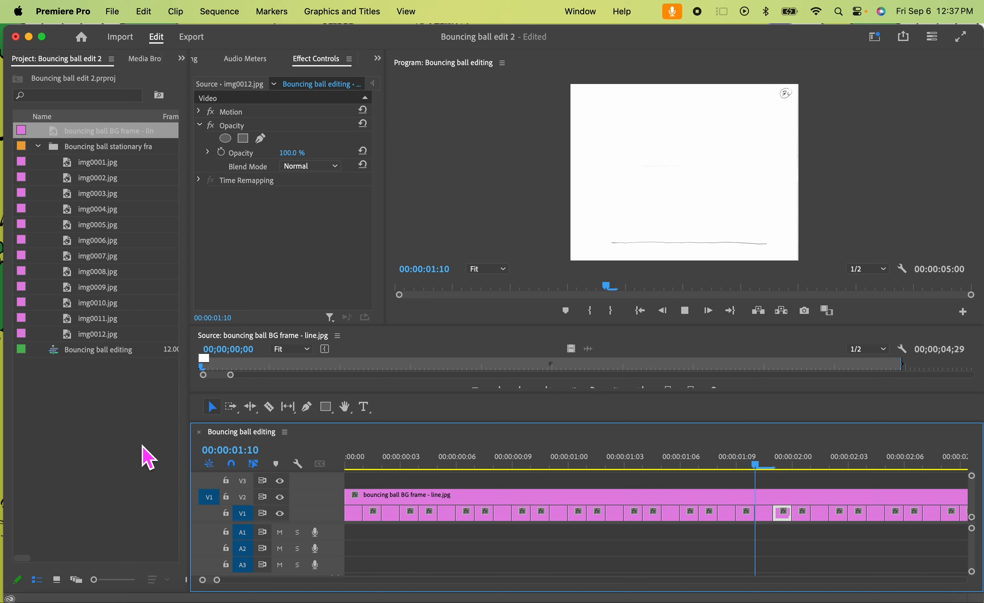
key(space)
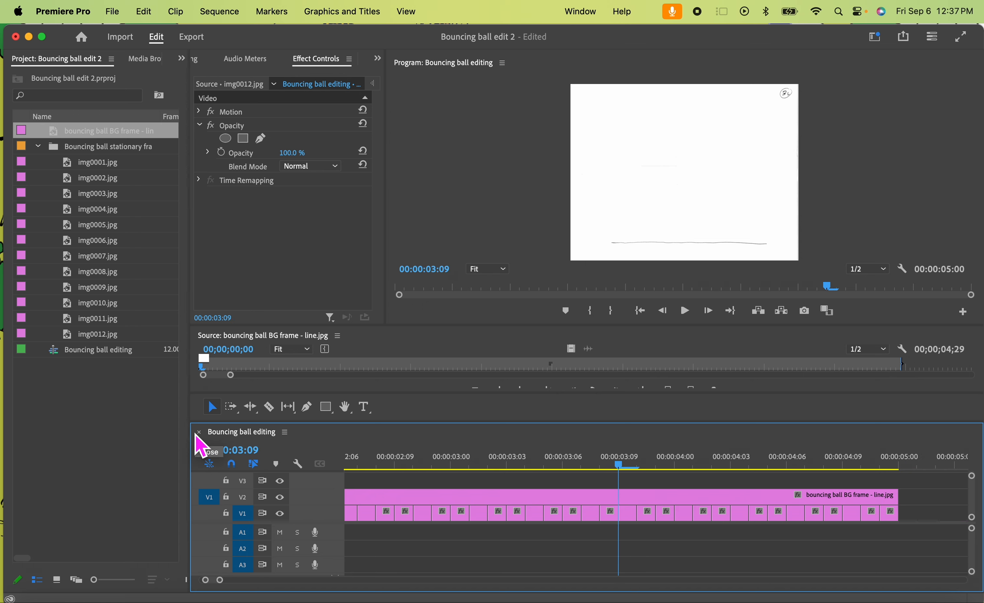
drag(622, 468, 168, 447)
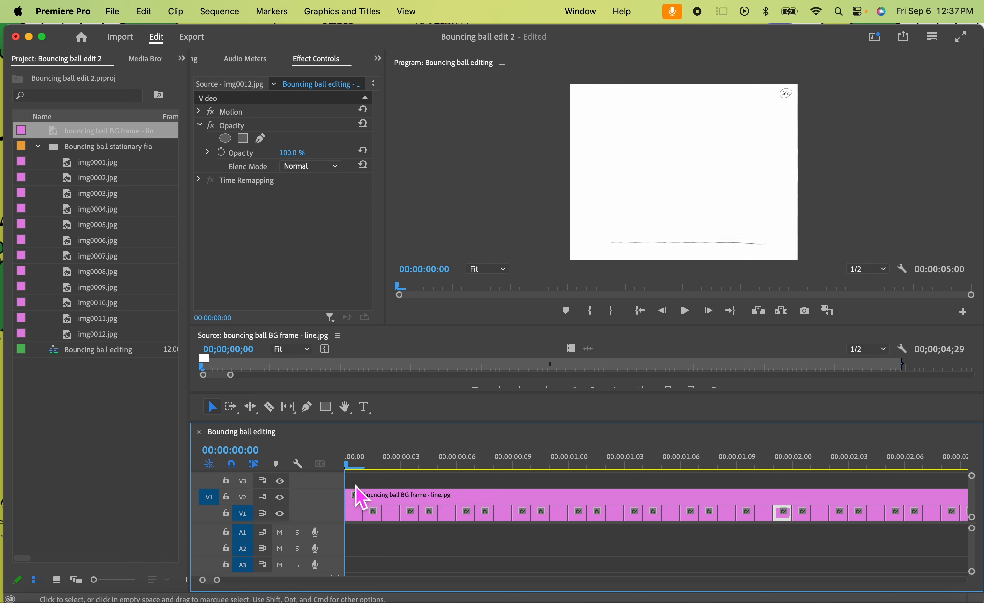
- Select the background clip on V2 and enlarge the Program monitor by narrowing Effect Controls and collapsing the Source monitor
click(391, 512)
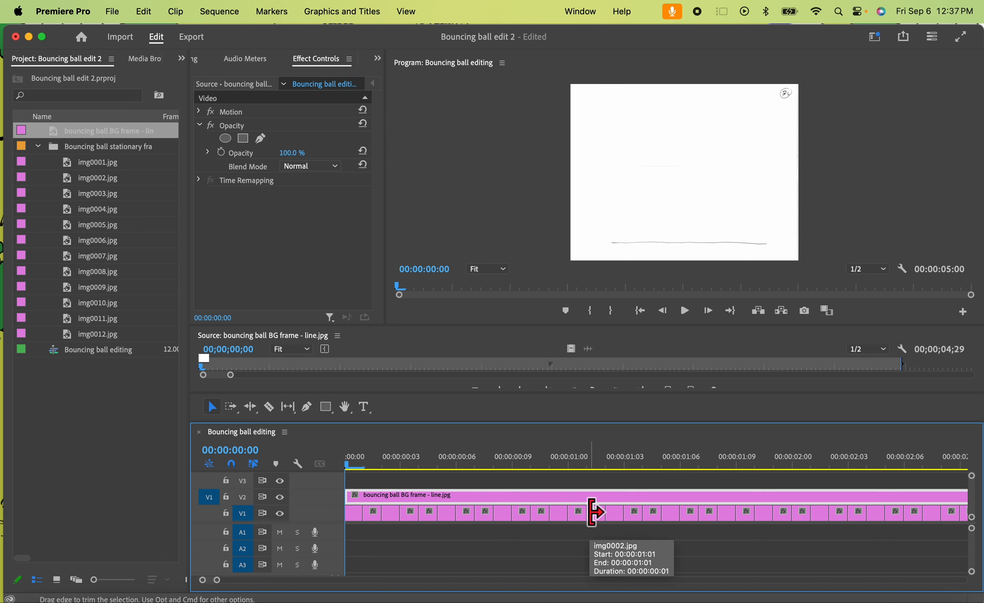
drag(384, 206, 277, 205)
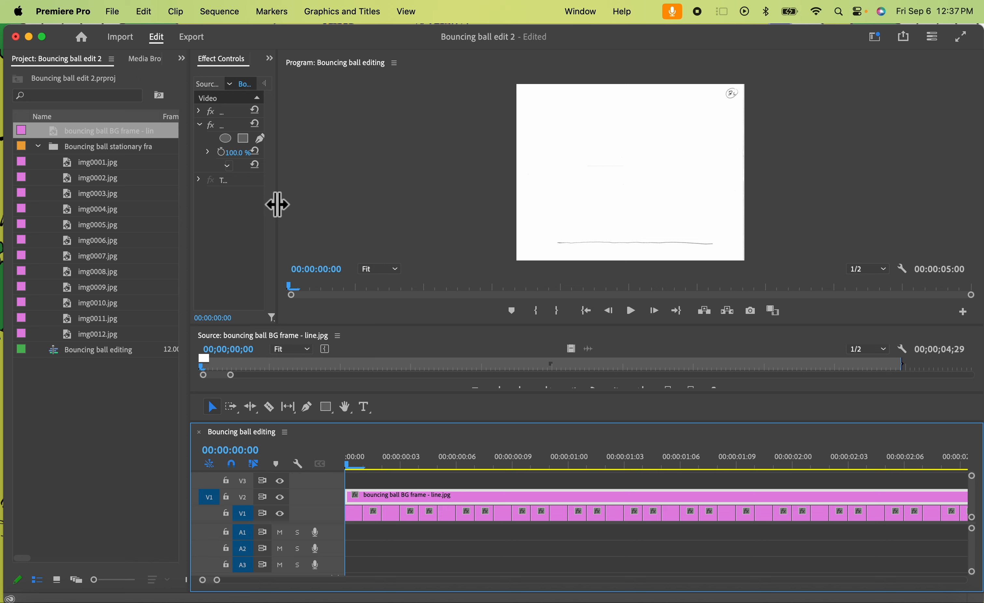
drag(279, 205, 246, 198)
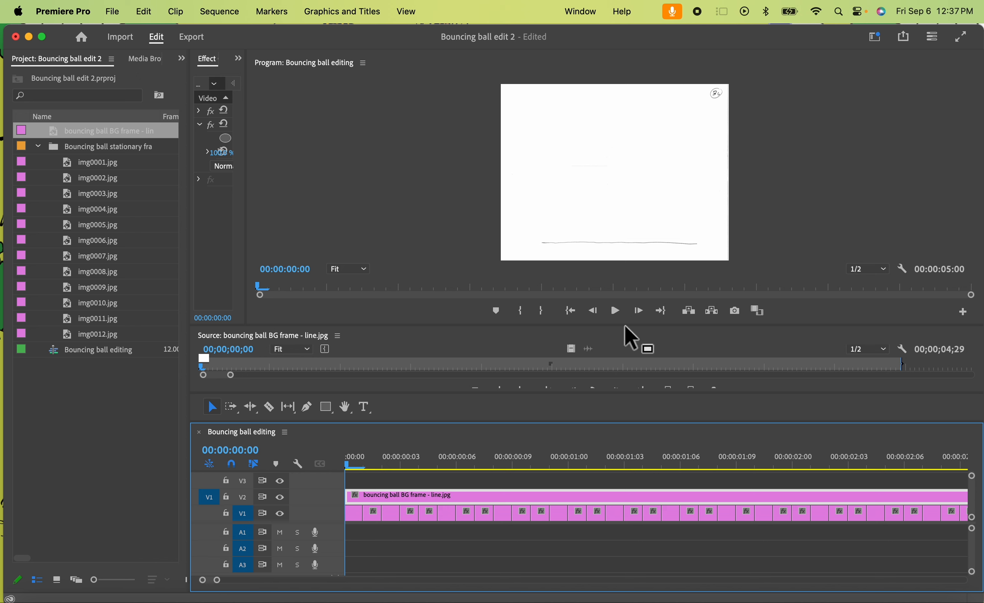
drag(629, 325, 623, 375)
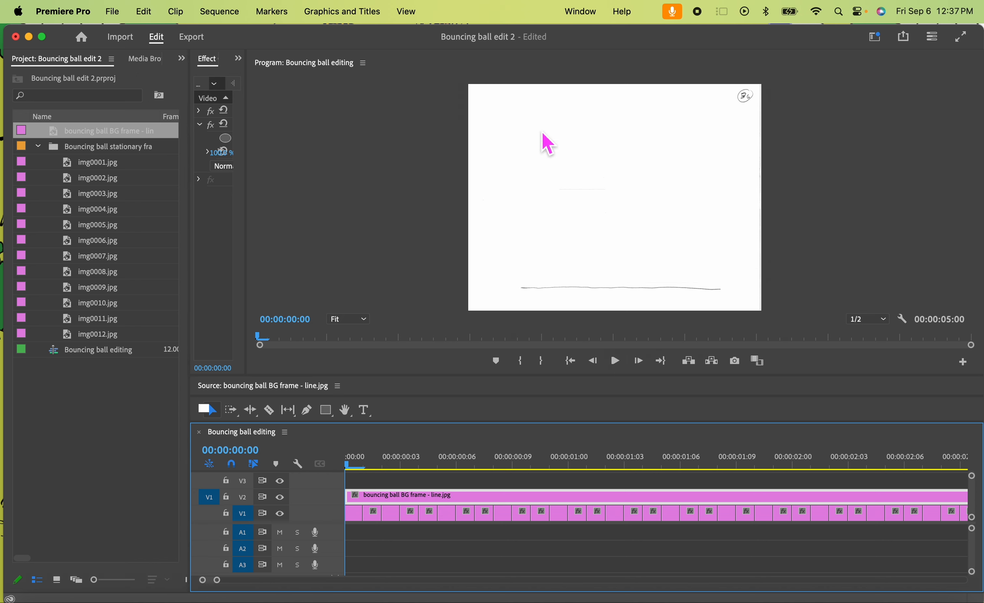
- Bring up the Effects and Effect Controls panels, view the Media Browser, and return to the project's media list
click(580, 11)
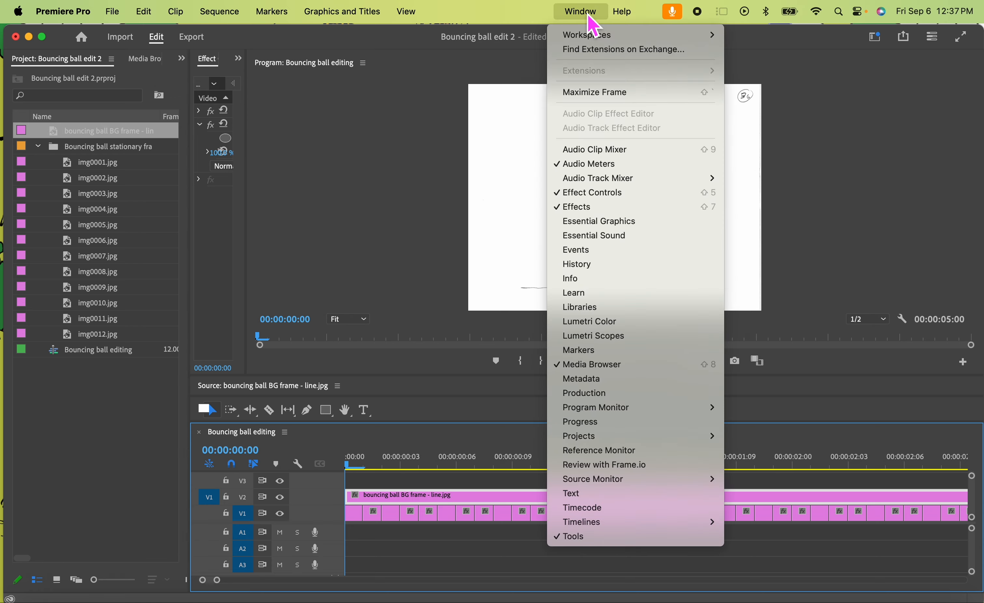
click(574, 207)
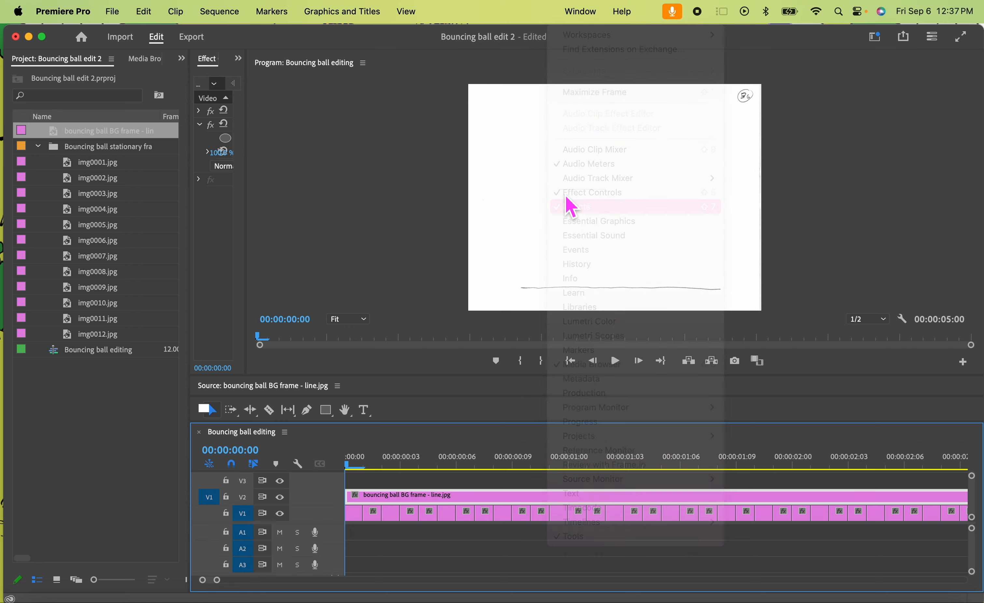
click(586, 17)
click(606, 190)
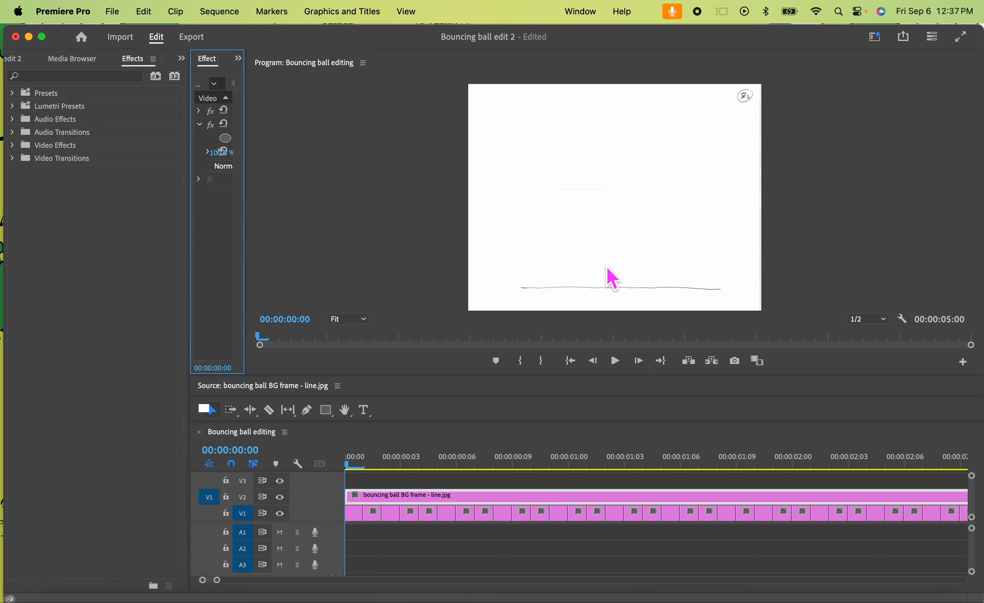
click(73, 59)
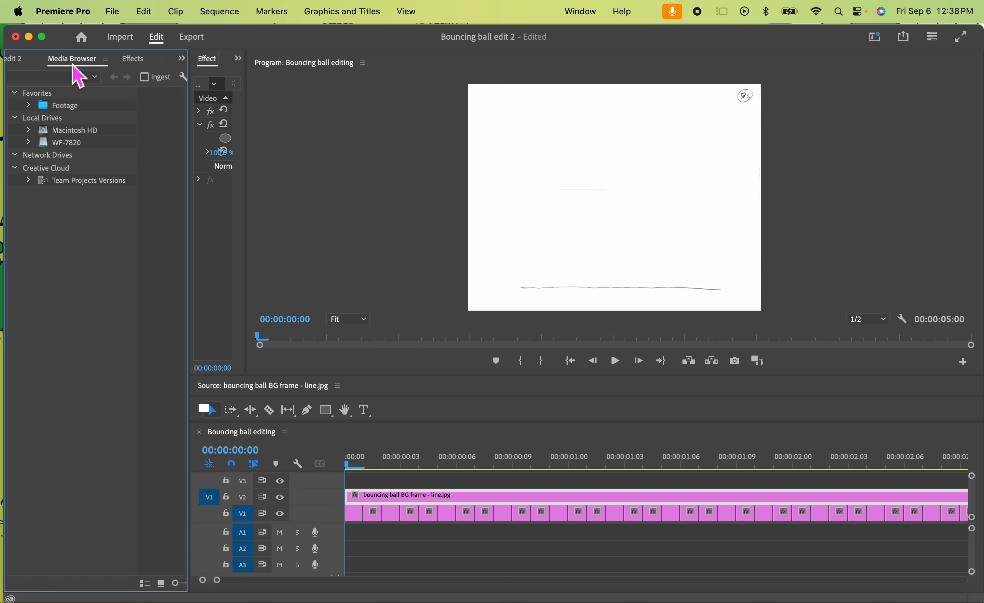
click(15, 58)
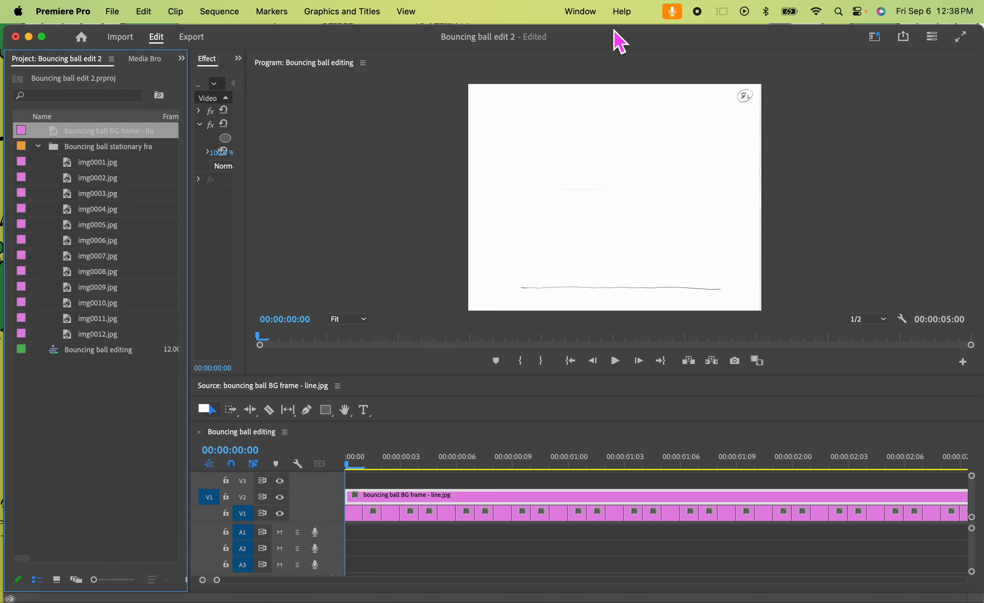
- Bring Effect Controls forward and widen it enough to read the background clip's Opacity and Blend Mode settings
click(582, 12)
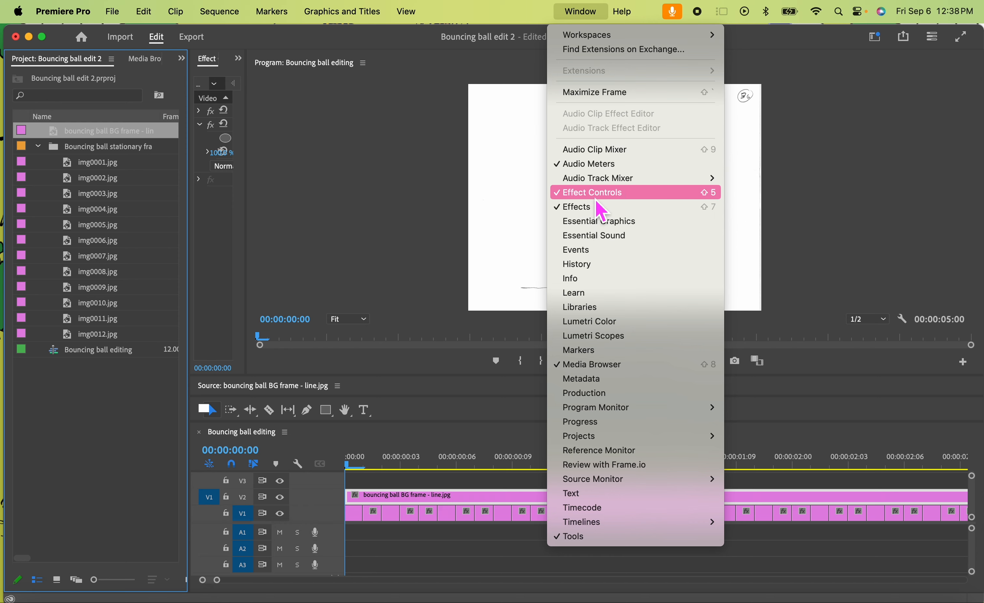
click(597, 193)
click(586, 17)
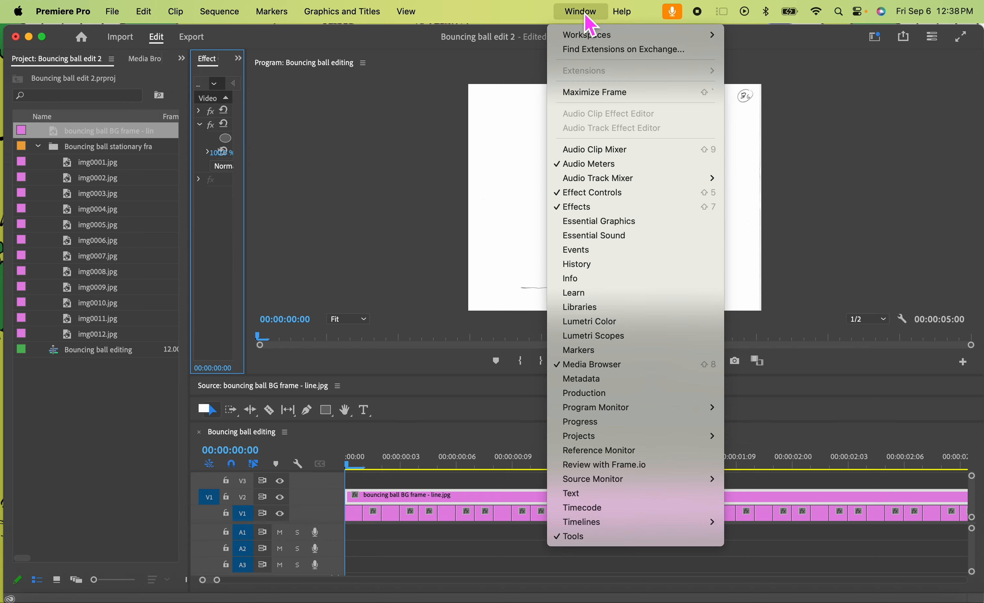
click(585, 15)
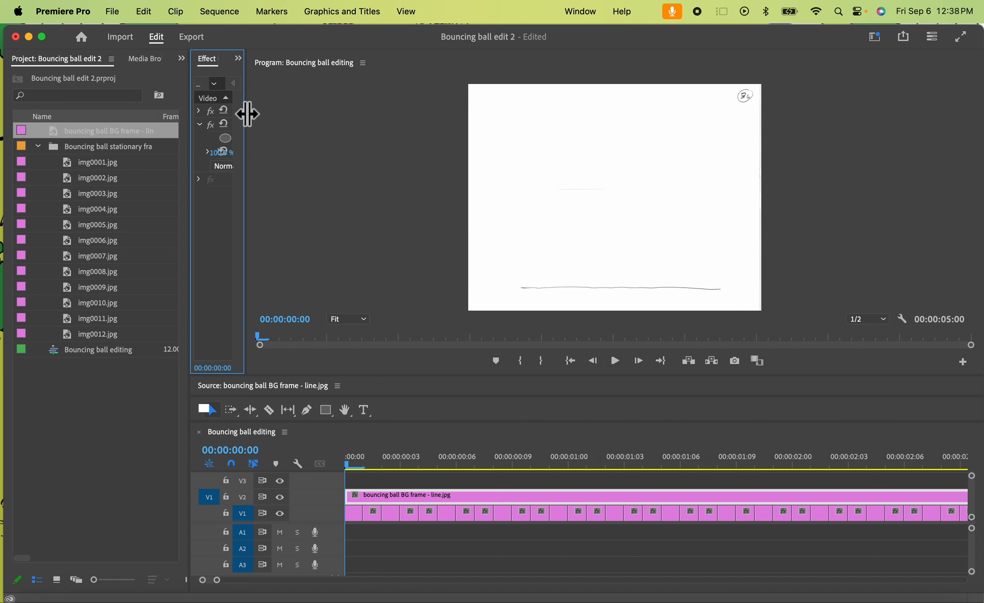
drag(248, 118, 410, 118)
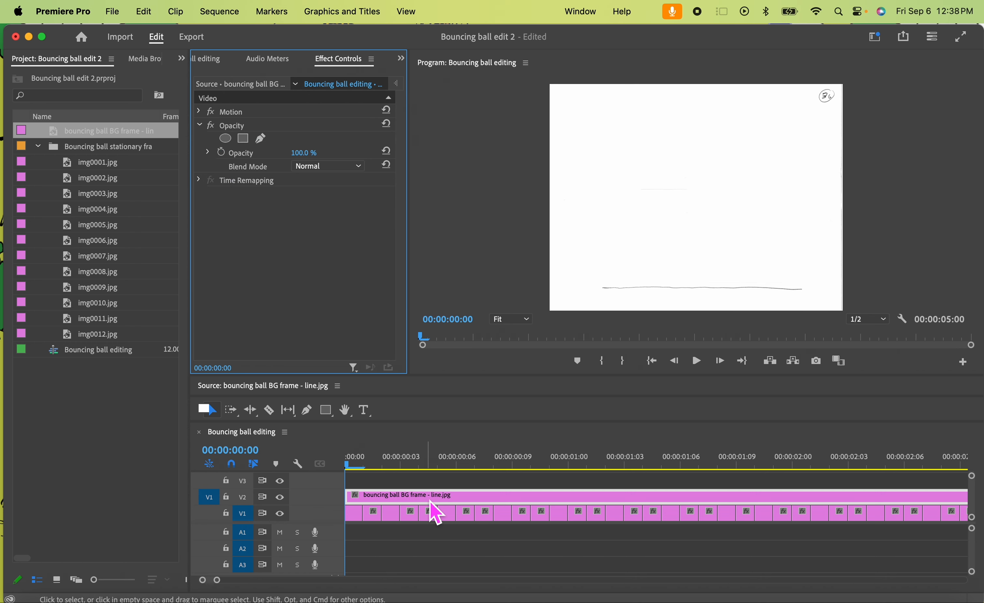
- Select the background line clip on V2 and set its opacity blend mode to Multiply
click(433, 512)
click(423, 551)
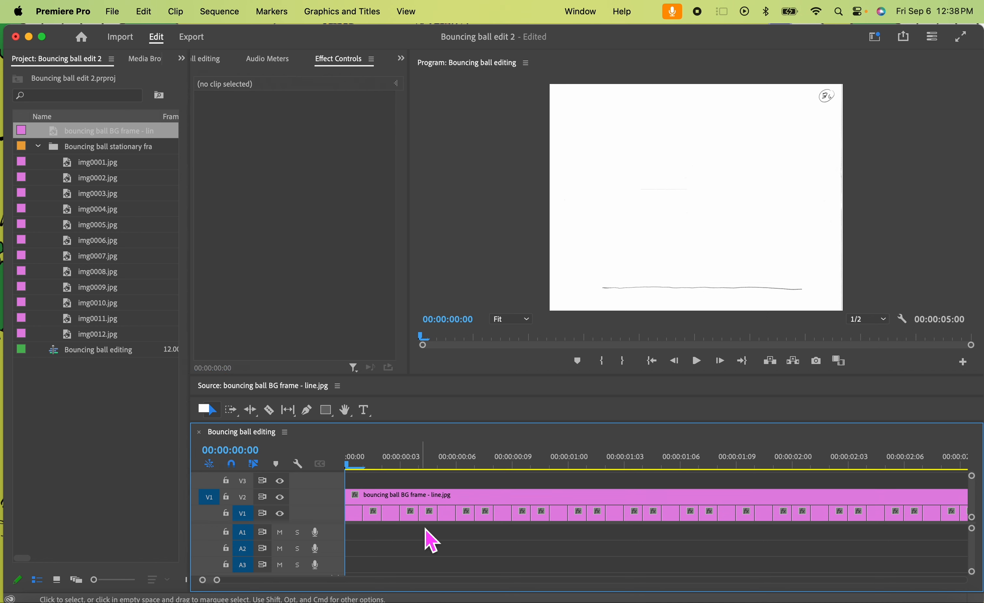
click(435, 499)
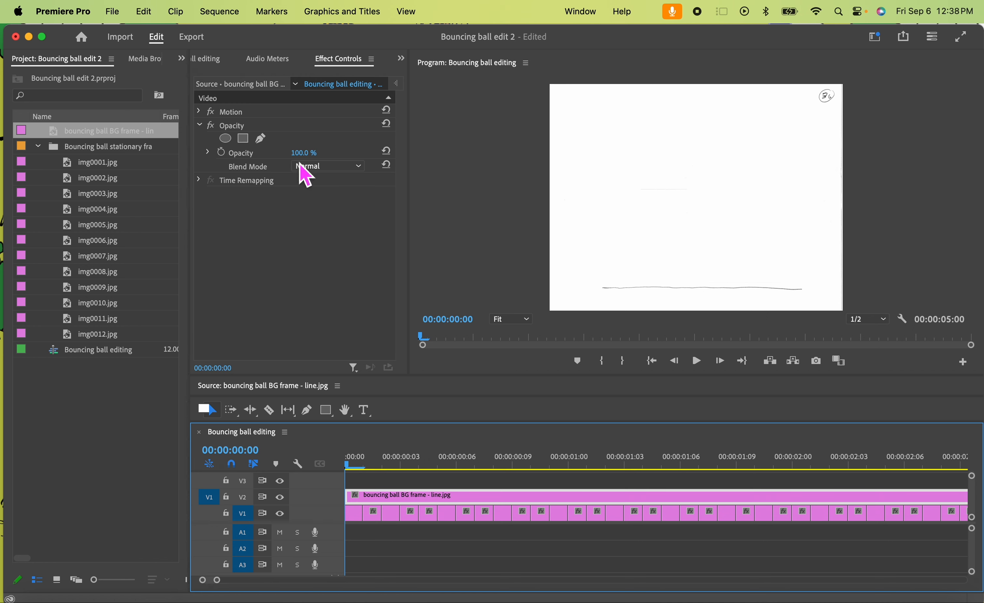
click(199, 126)
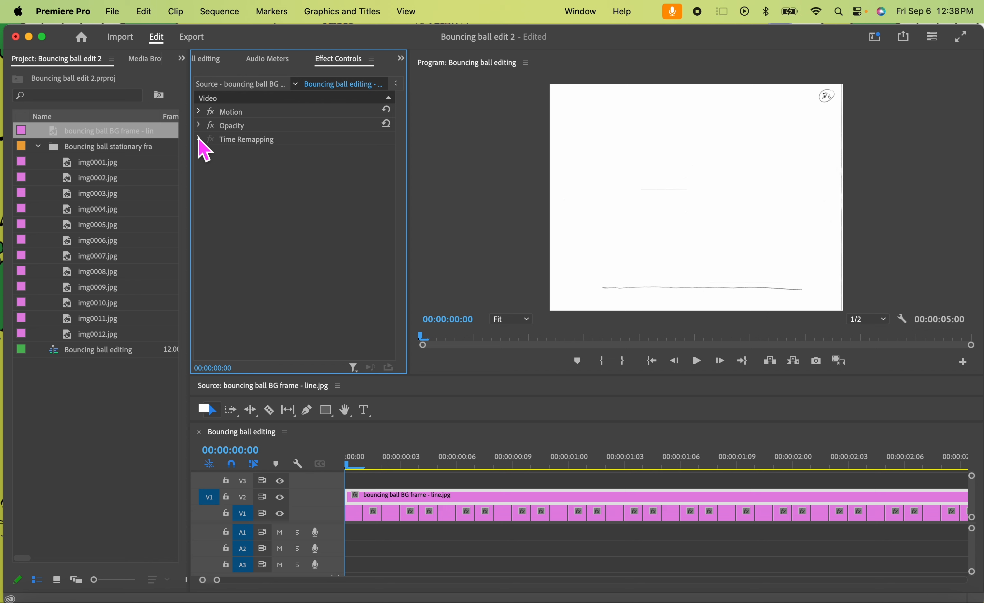
click(198, 126)
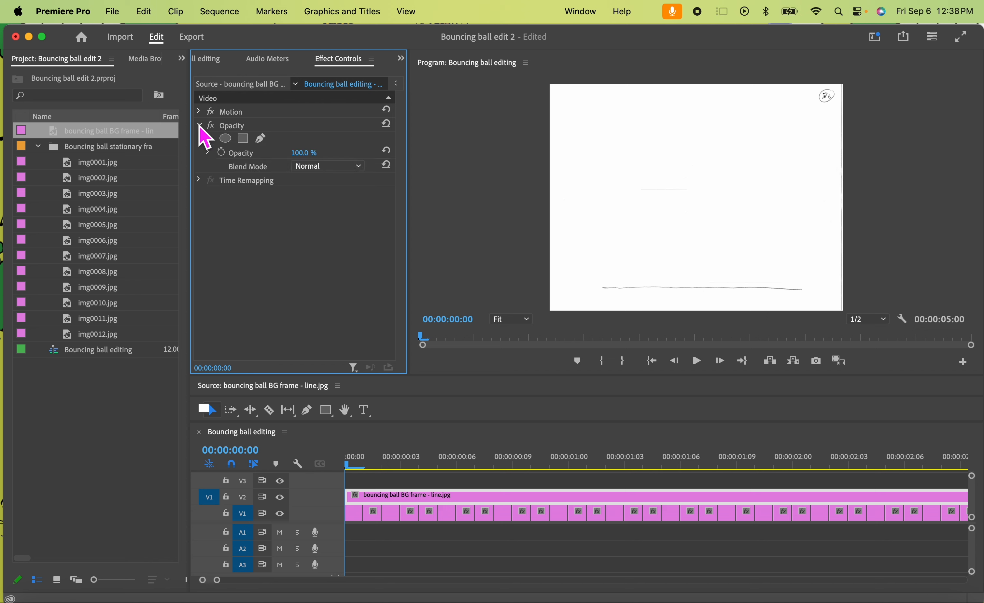
click(352, 168)
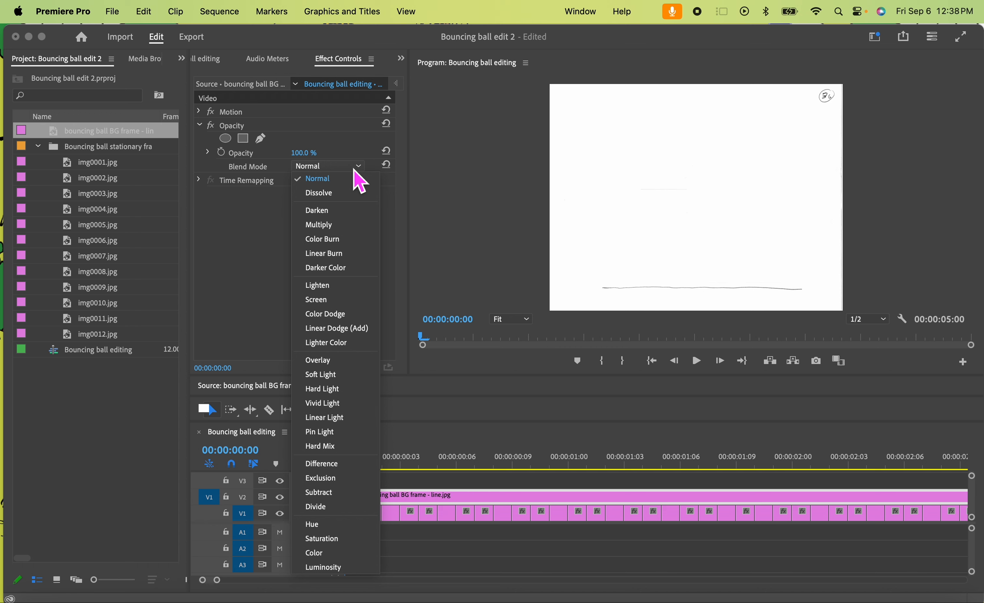
click(344, 226)
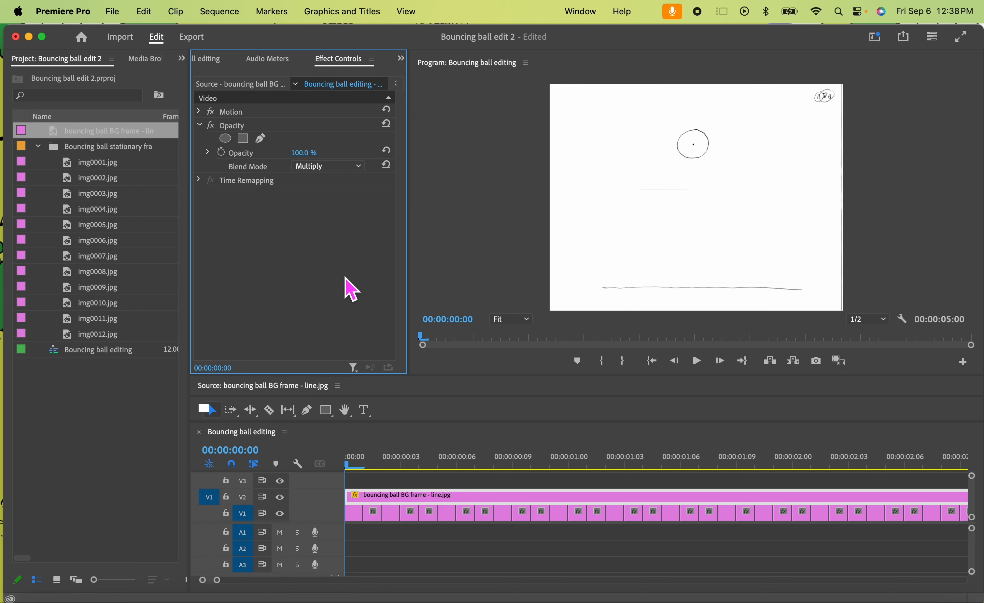
- Play the sequence from the start to review the ball over the background line, and return the playhead to 00:00:00:00
drag(356, 471, 330, 468)
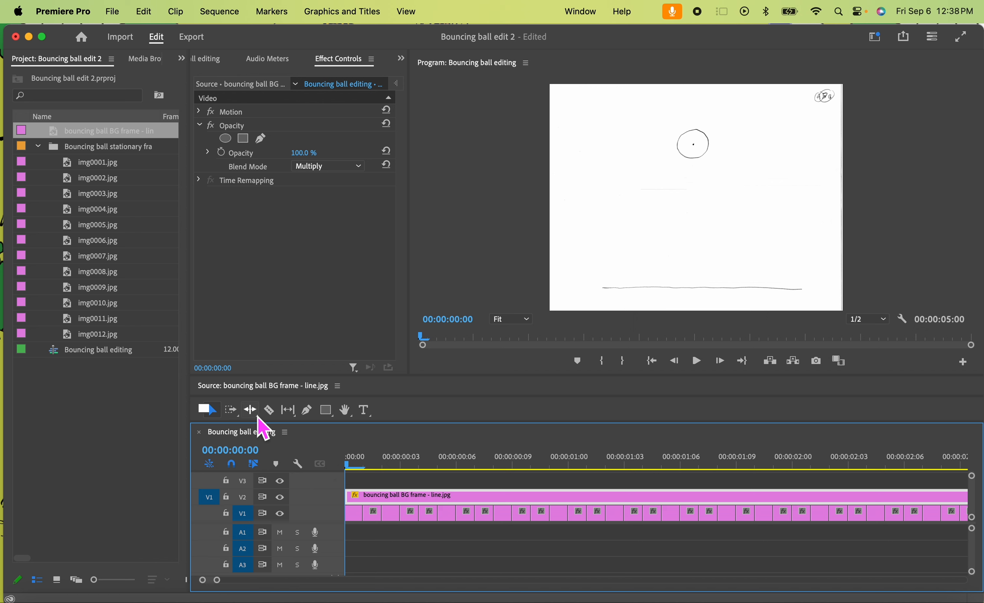
key(space)
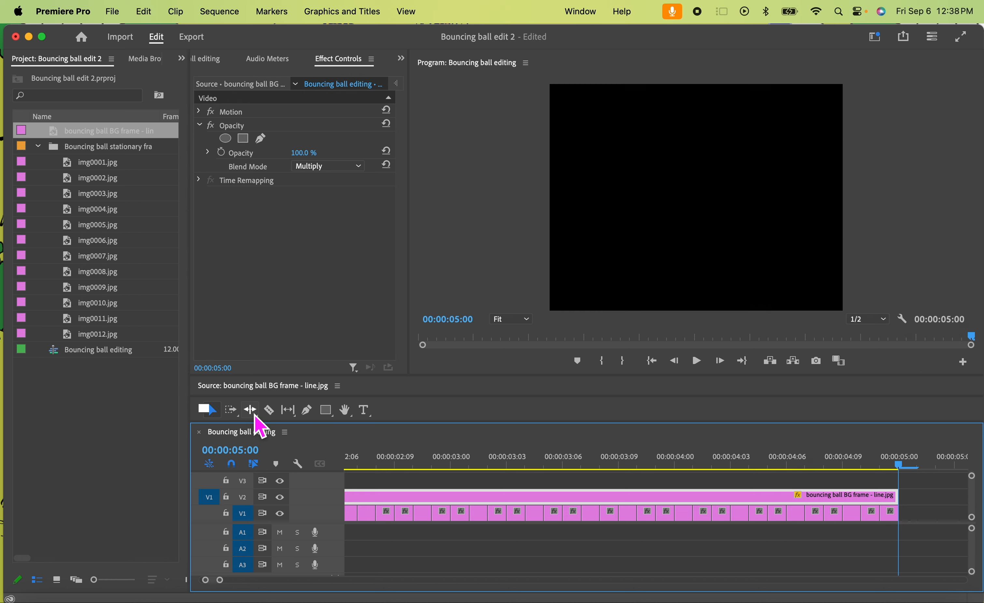
key(space)
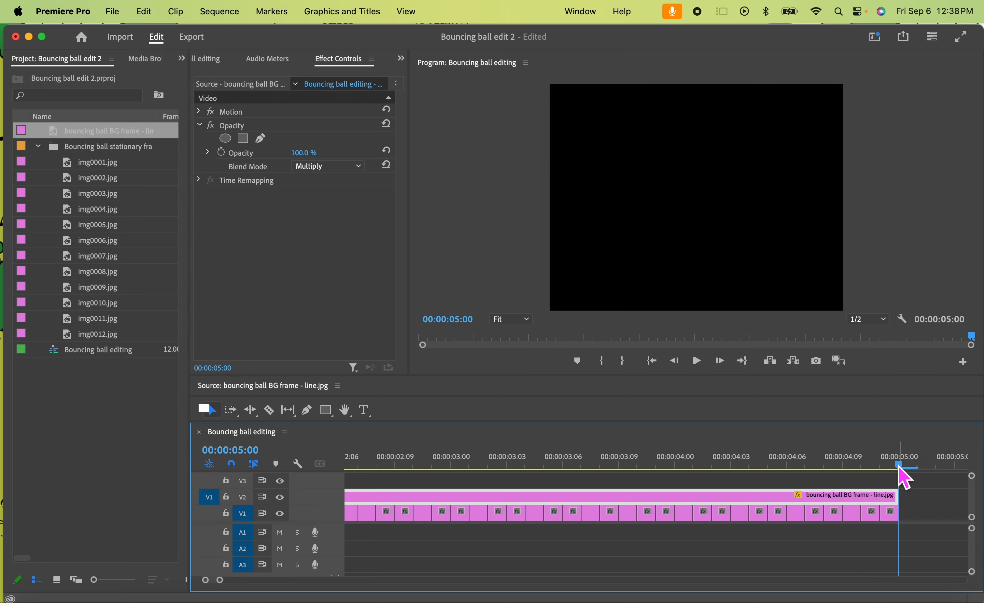
drag(900, 469, 292, 461)
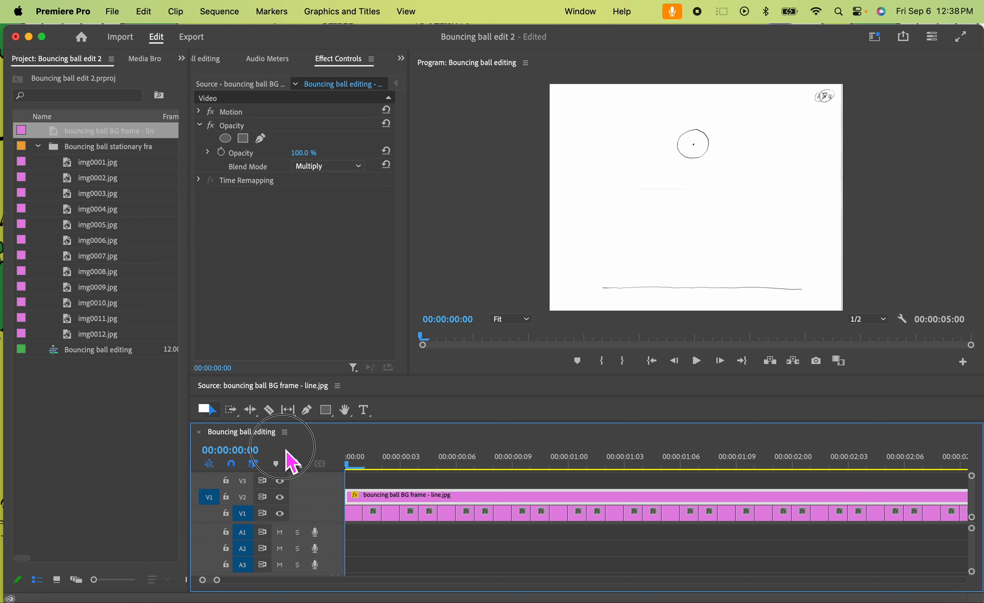
drag(350, 469, 114, 425)
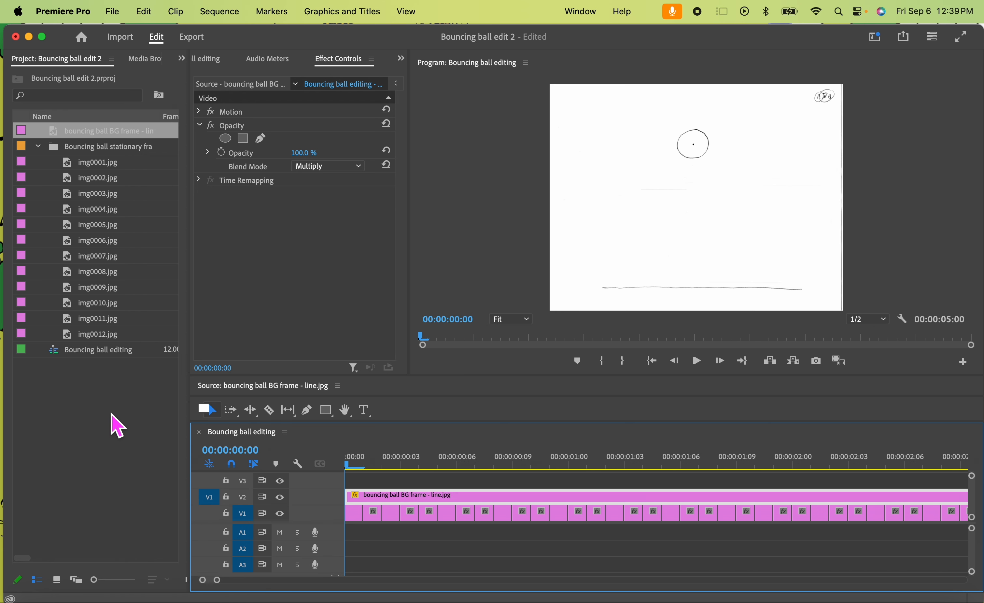
click(434, 410)
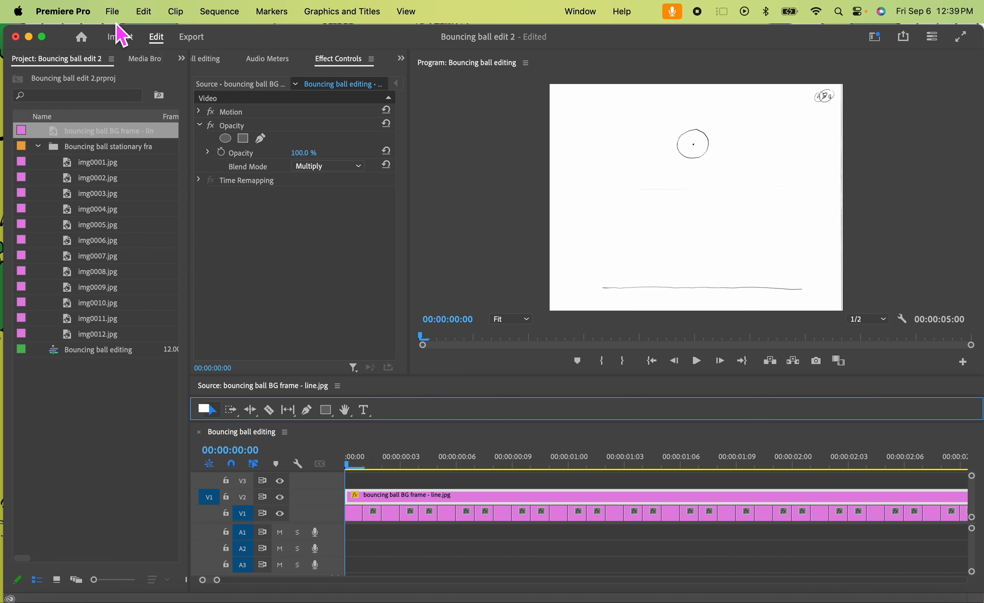